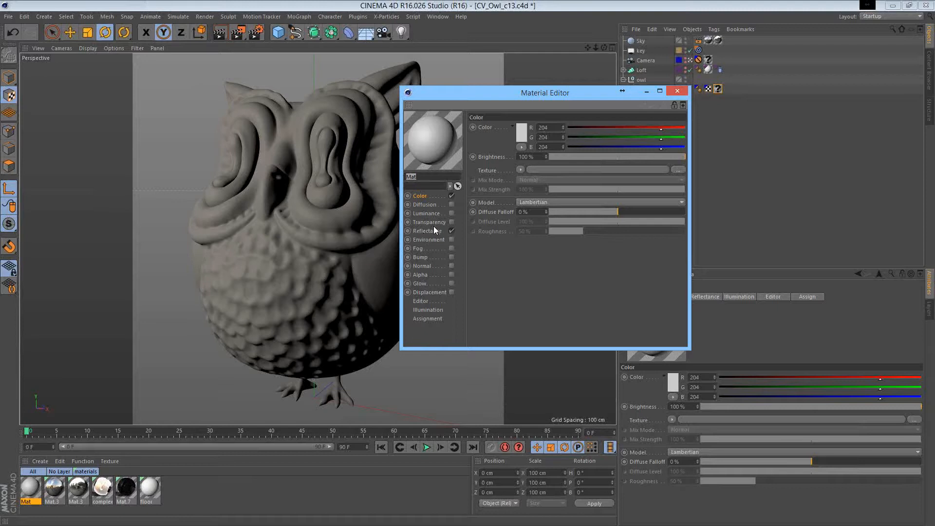
Add one Beckmann layer and two GGX layers to the material's Reflectance channel
left_click(428, 230)
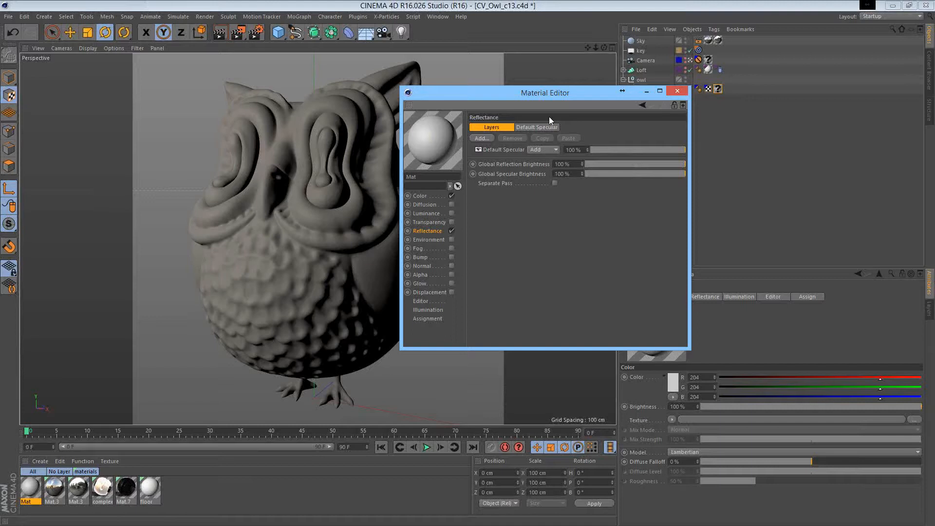
left_click(508, 146)
left_click(488, 140)
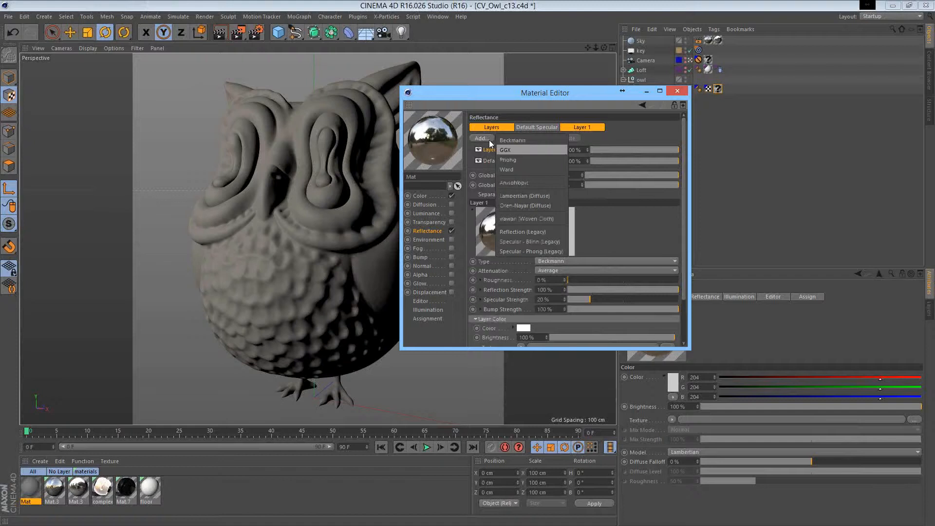
left_click(507, 150)
left_click(489, 140)
left_click(508, 150)
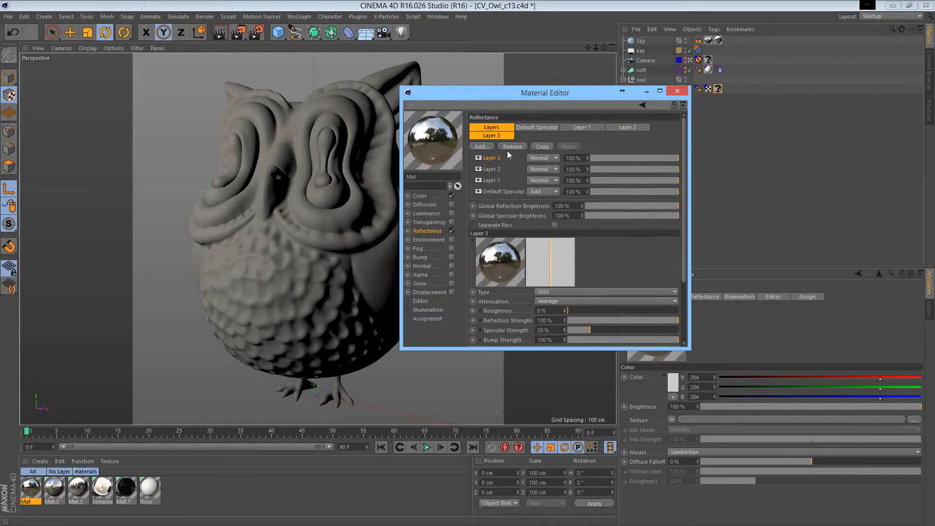
Remove every layer from the material's Reflectance channel, including Default Specular
left_click(497, 159)
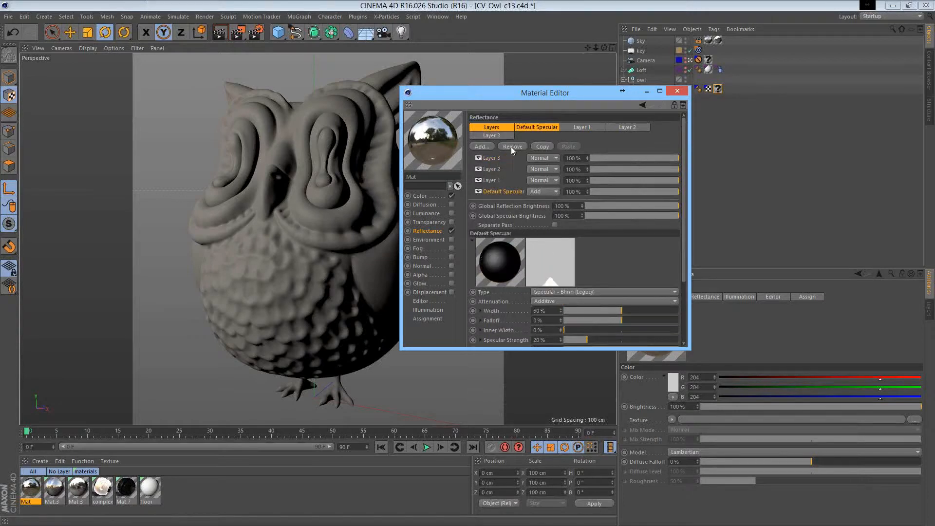
left_click(511, 147)
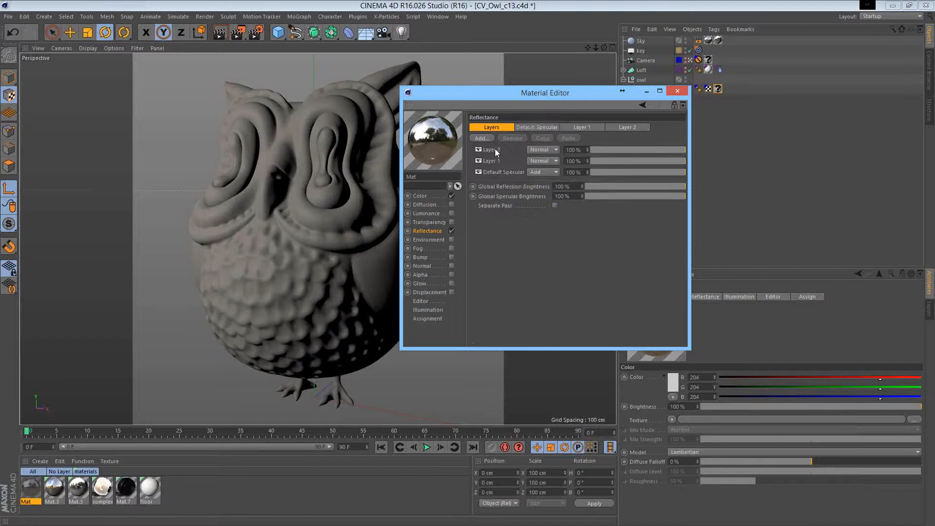
left_click(496, 151)
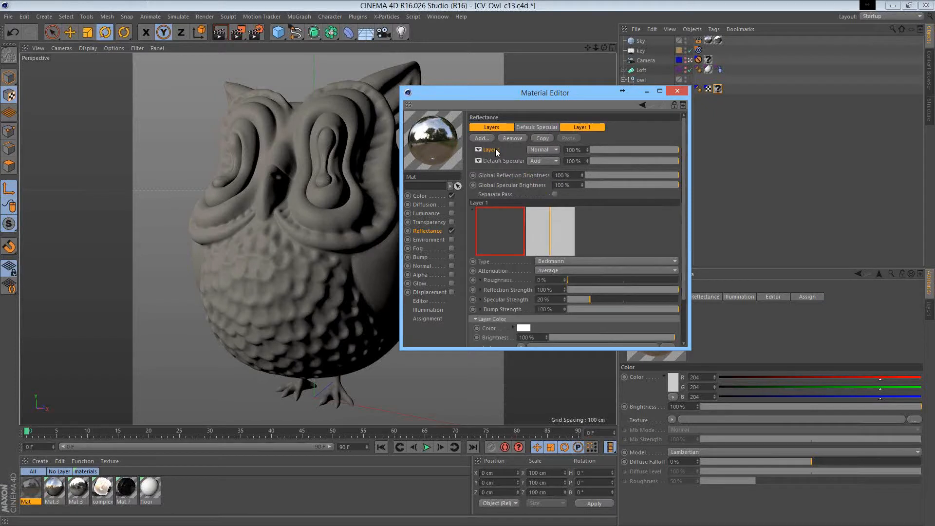
left_click(510, 141)
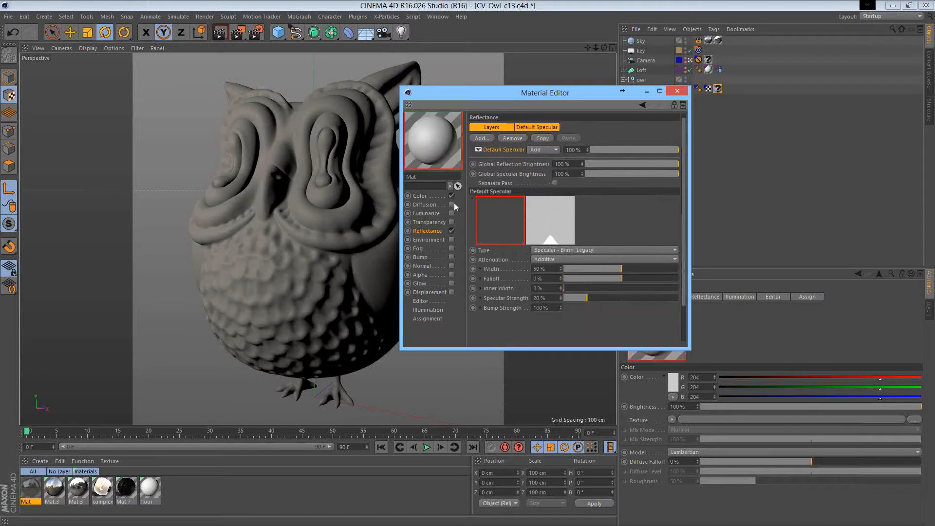
left_click(512, 138)
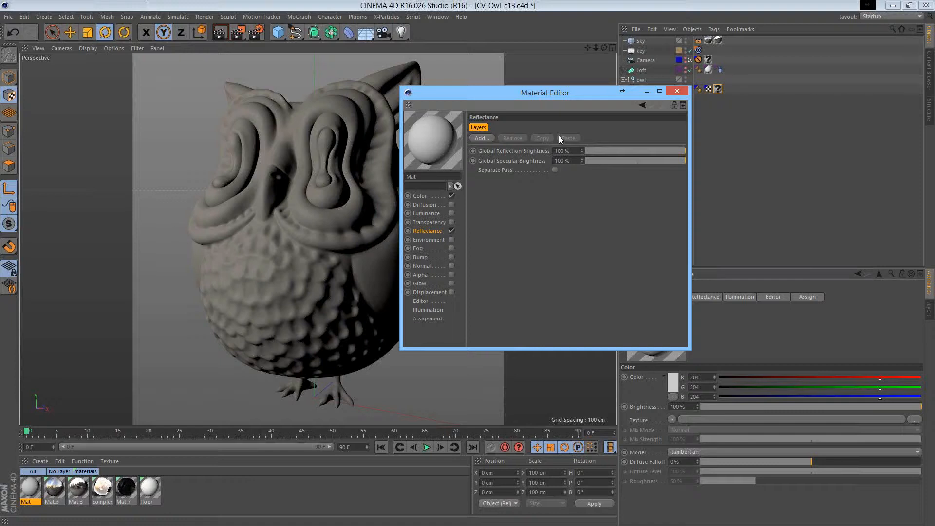
Apply the Mat material to the owl_body object and render the current view
left_click_drag(30, 486, 660, 94)
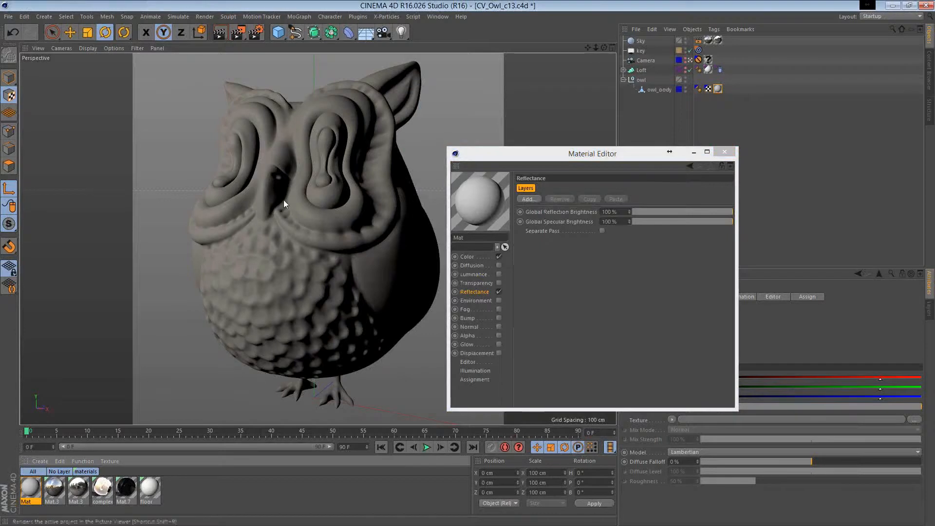
left_click(221, 33)
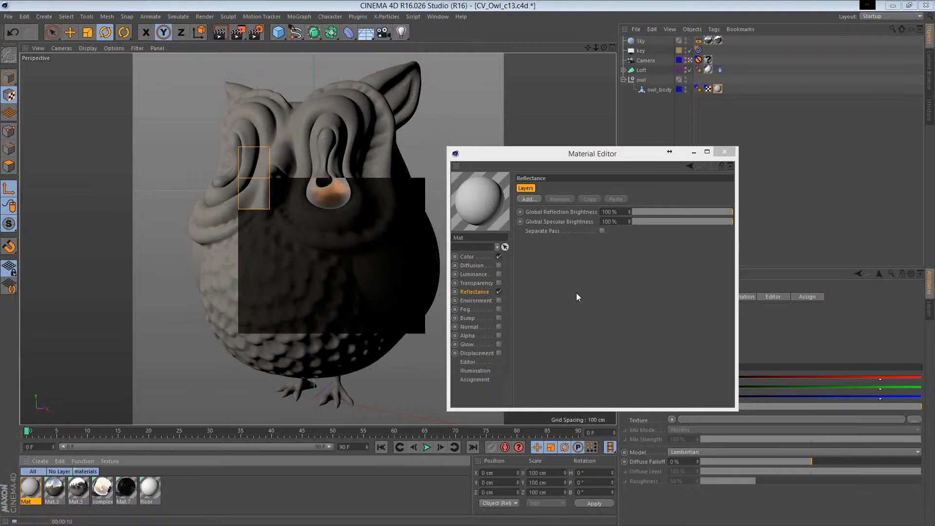
left_click(529, 198)
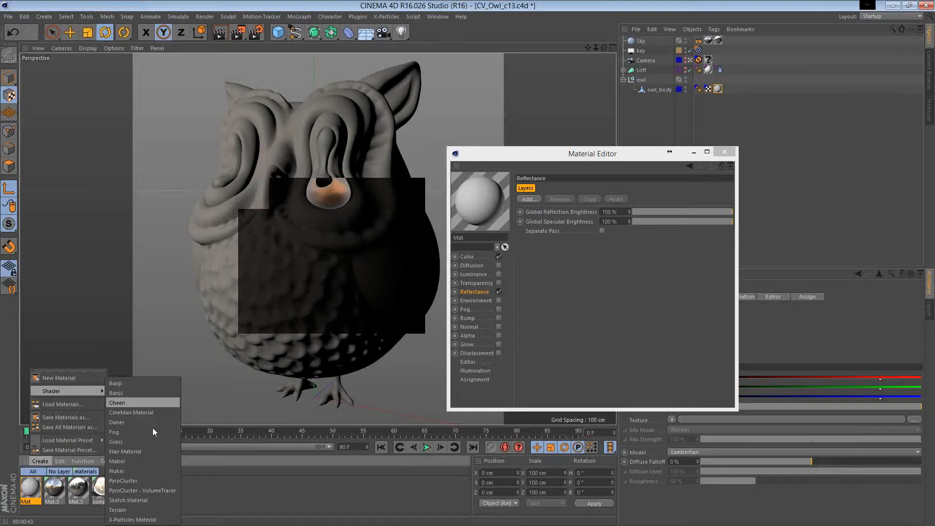
left_click(565, 157)
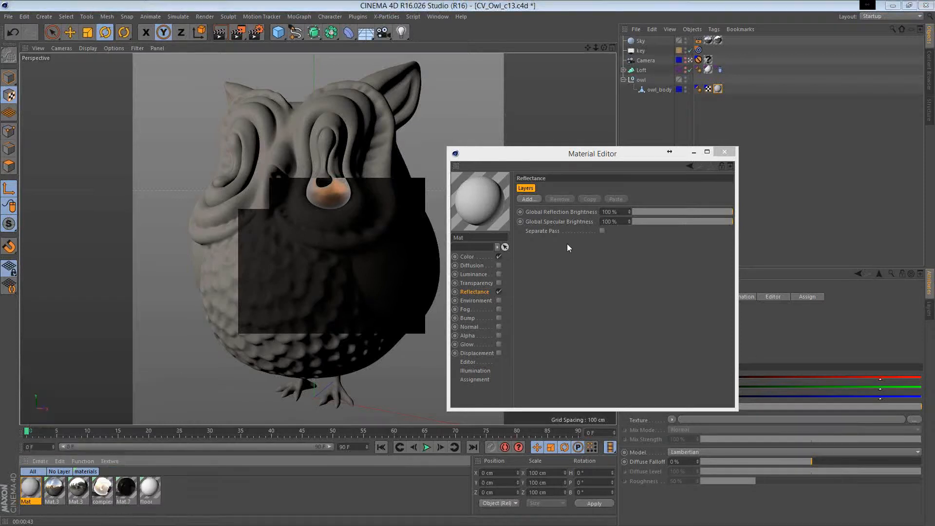
Add a GGX reflectance layer to the material and rename it ggx_1
left_click(529, 198)
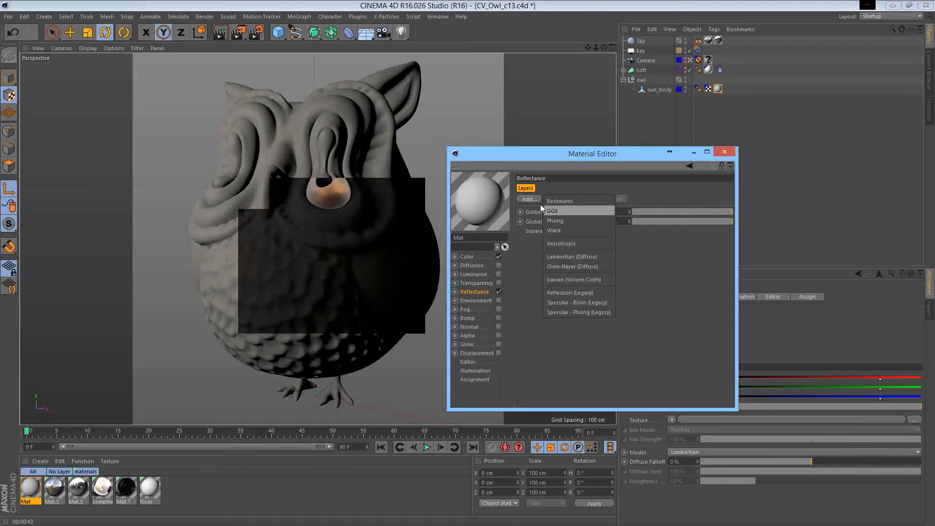
left_click(552, 211)
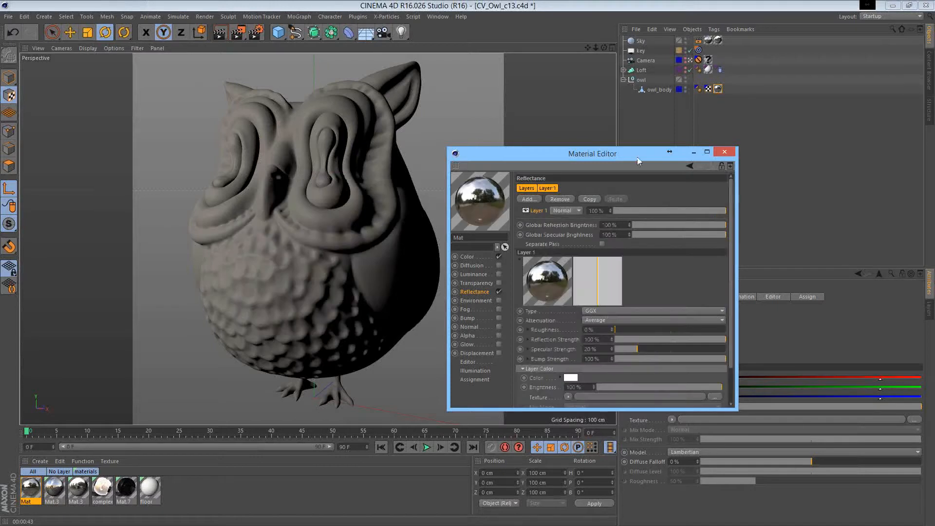
left_click_drag(442, 84, 441, 83)
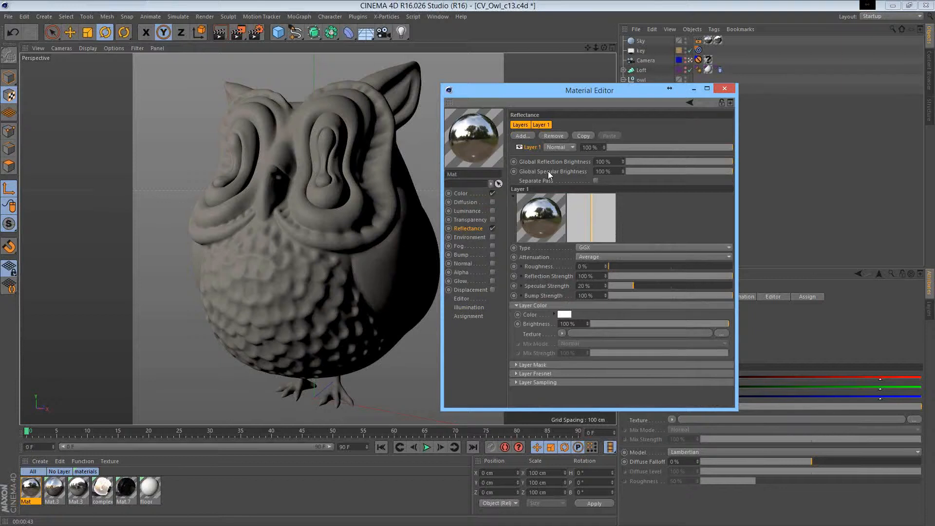
double_click(535, 146)
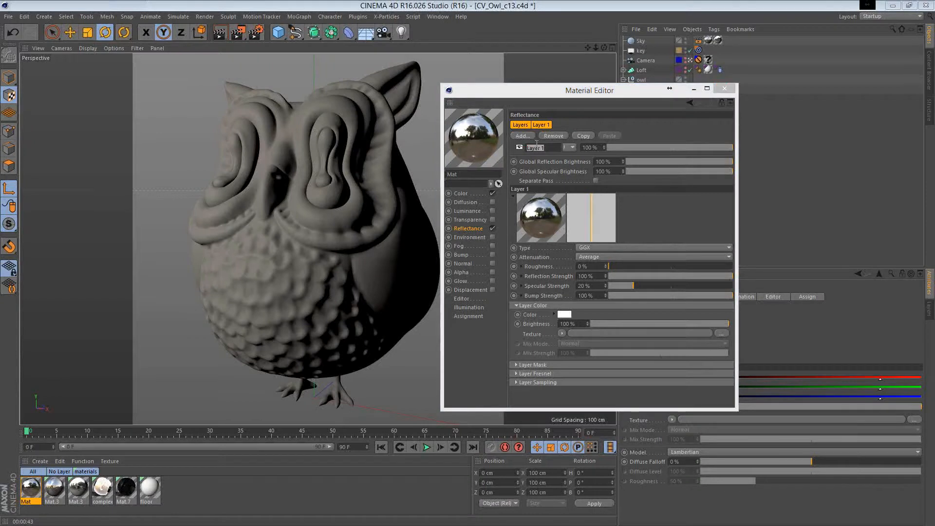
type("ggx_1")
key("Return")
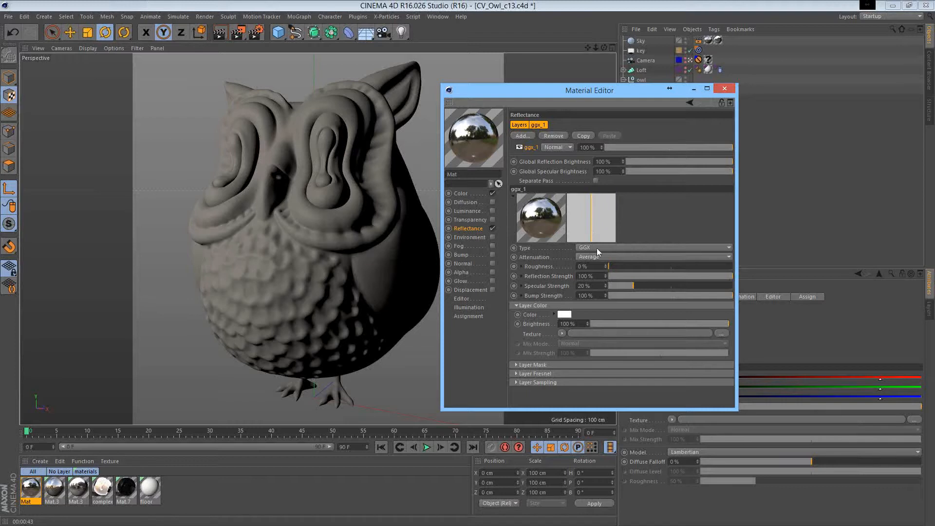
Set the ggx_1 layer's roughness to 77% and specular strength to 0%, keeping its reflection strength at 100%
left_click(636, 266)
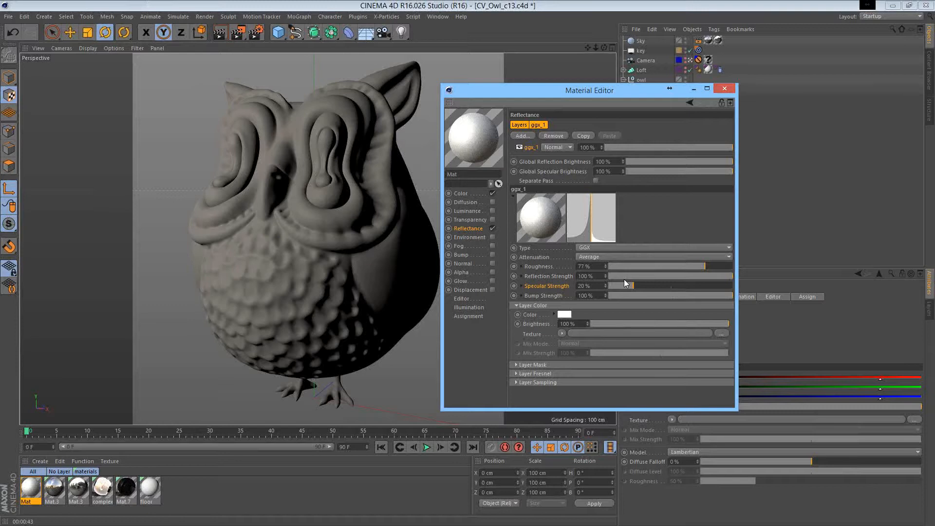
left_click(656, 278)
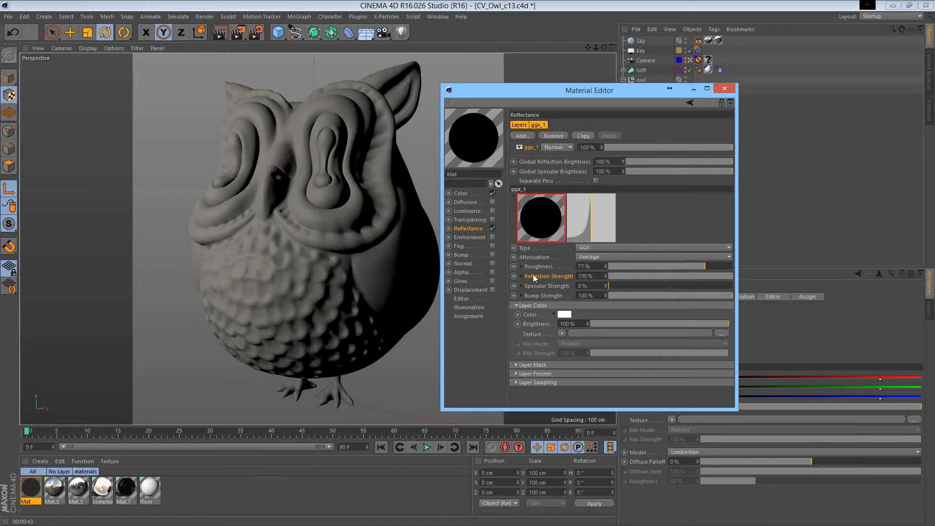
left_click(608, 279)
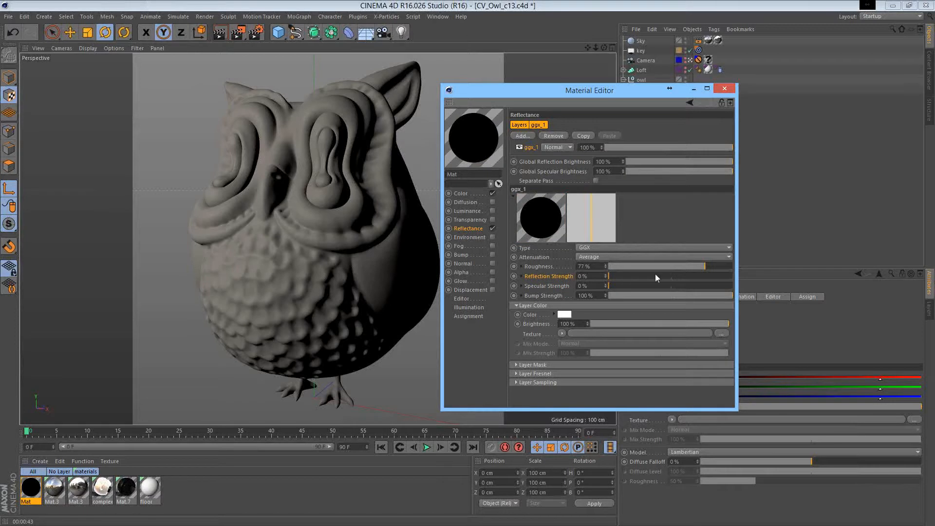
key("ctrl+z")
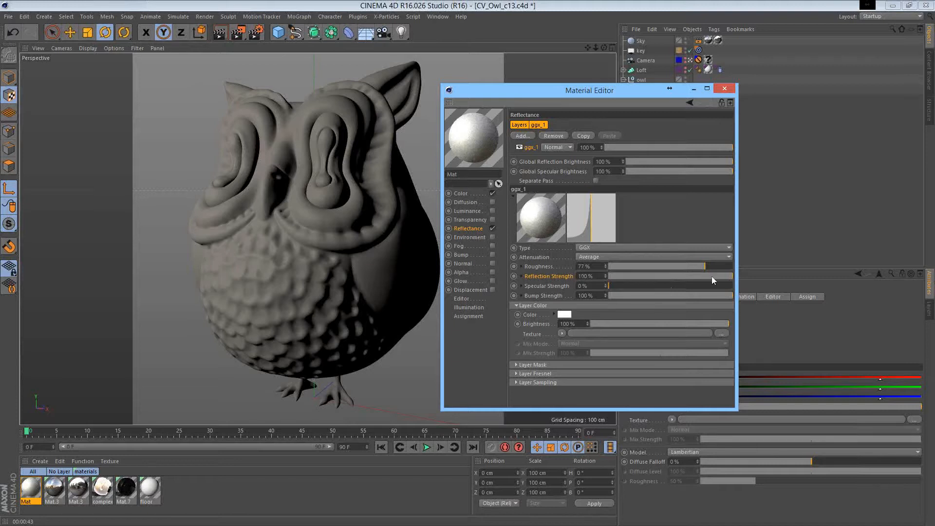
Give the material a blue-violet base color and set the ggx_1 layer's opacity to 28%
left_click(672, 148)
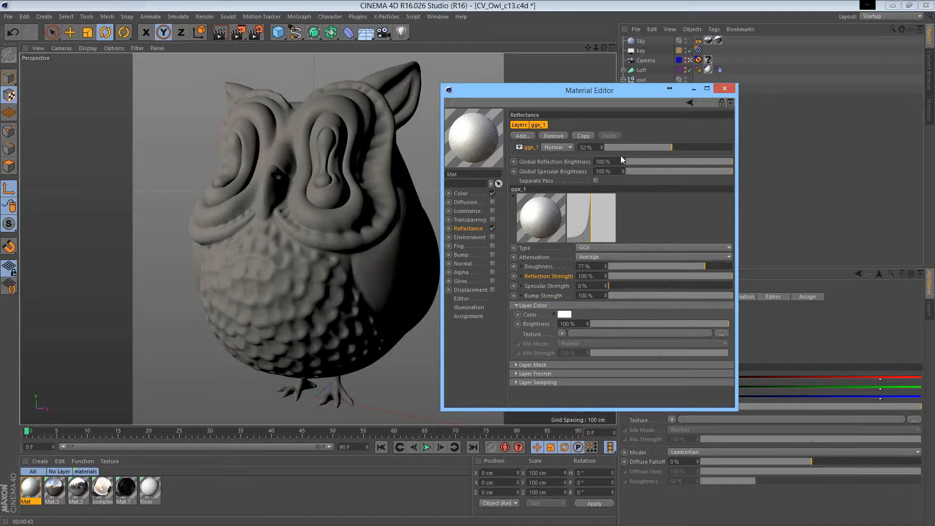
left_click(620, 148)
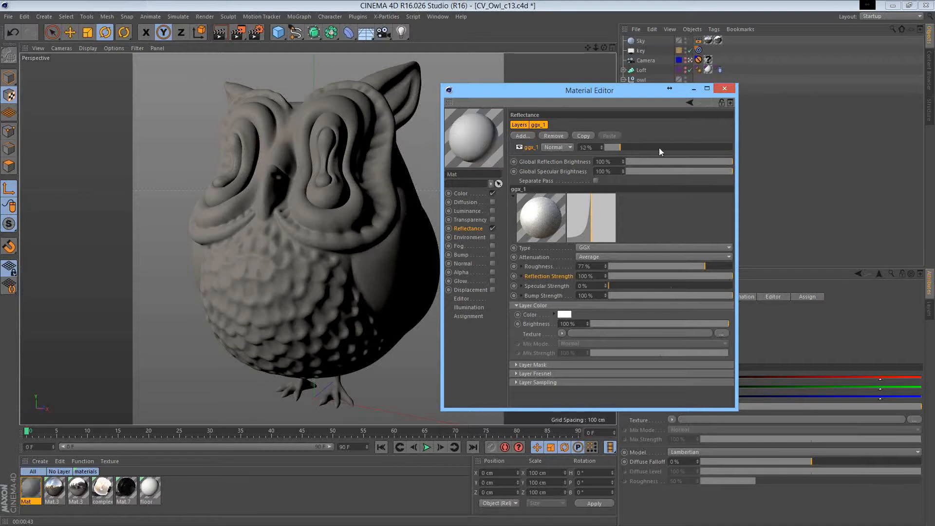
left_click(658, 147)
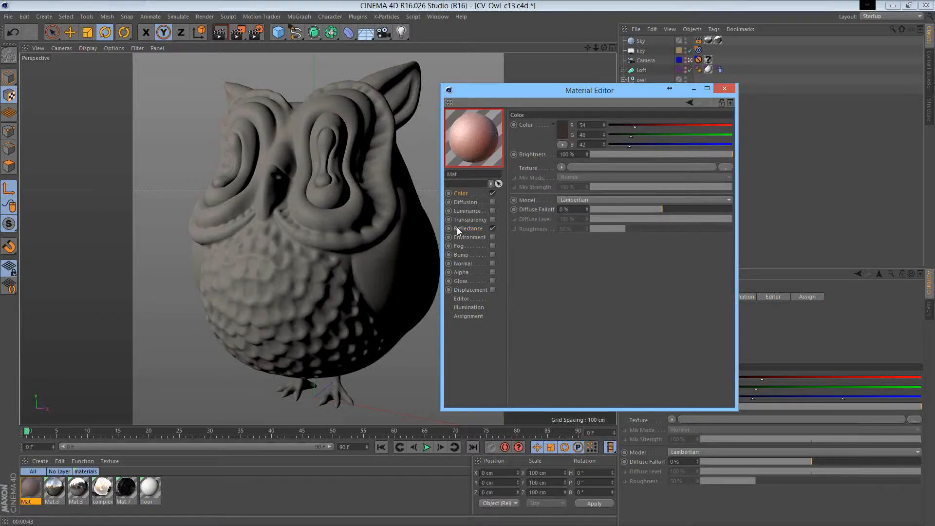
left_click(458, 228)
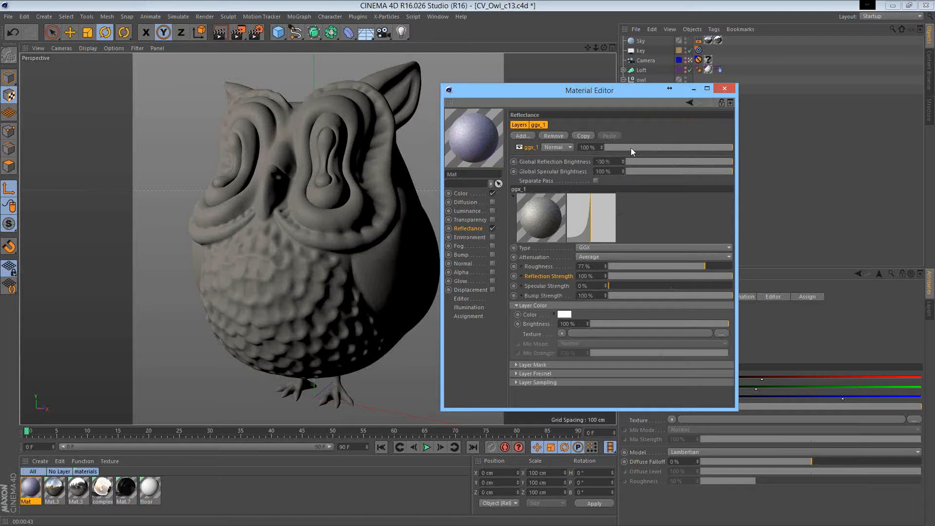
left_click(630, 147)
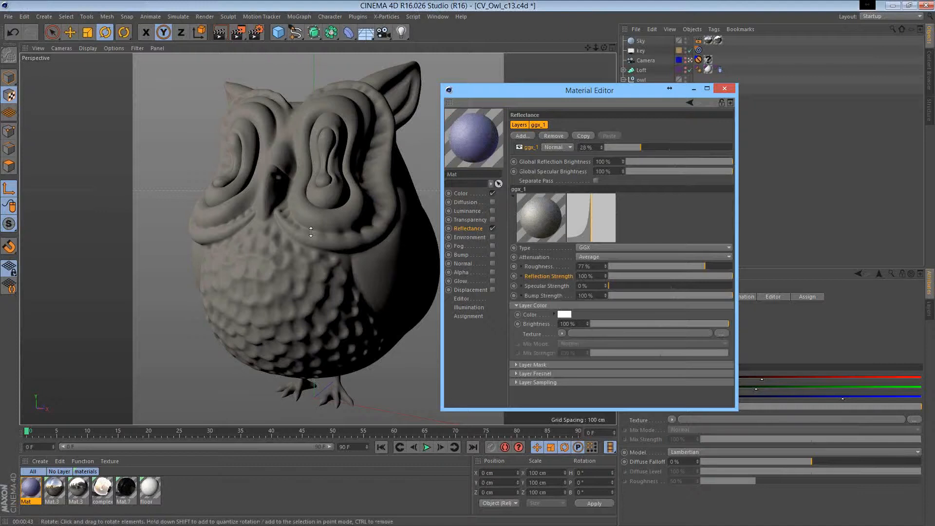
Start an interactive render region and place it over the owl's body
key("alt+r")
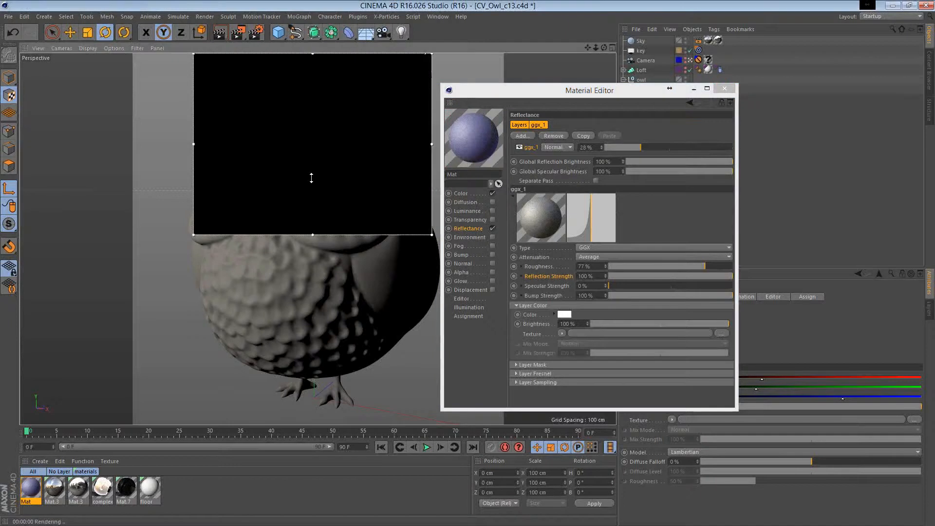
left_click_drag(311, 178, 304, 341)
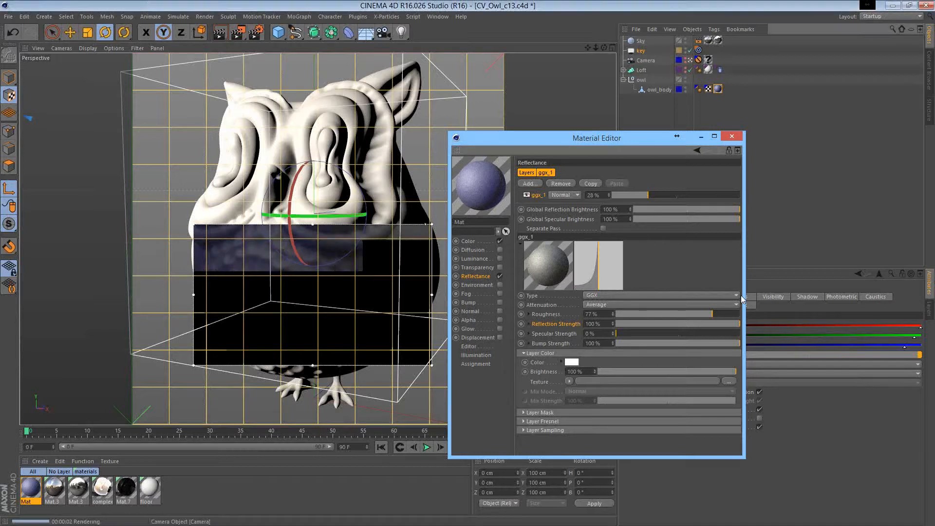
Minimize the Material Editor and examine the key light's Details settings
left_click(701, 137)
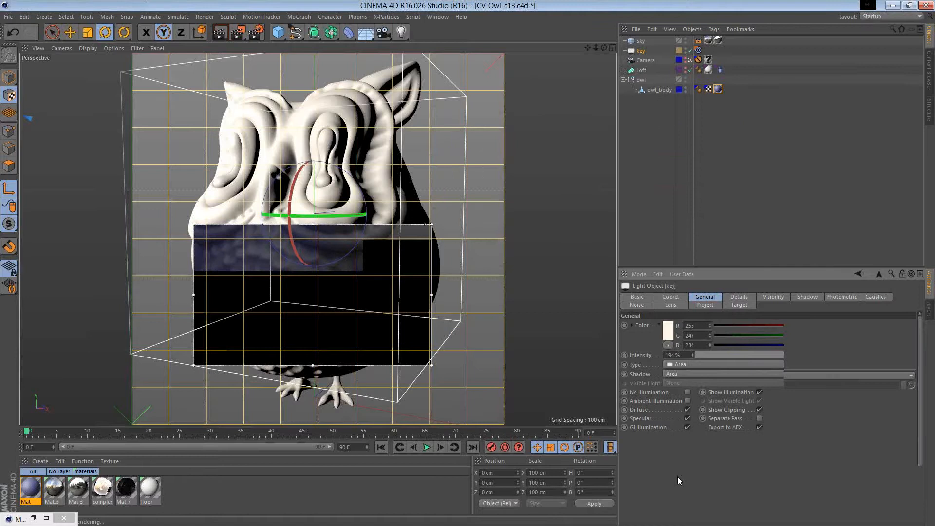
left_click(739, 297)
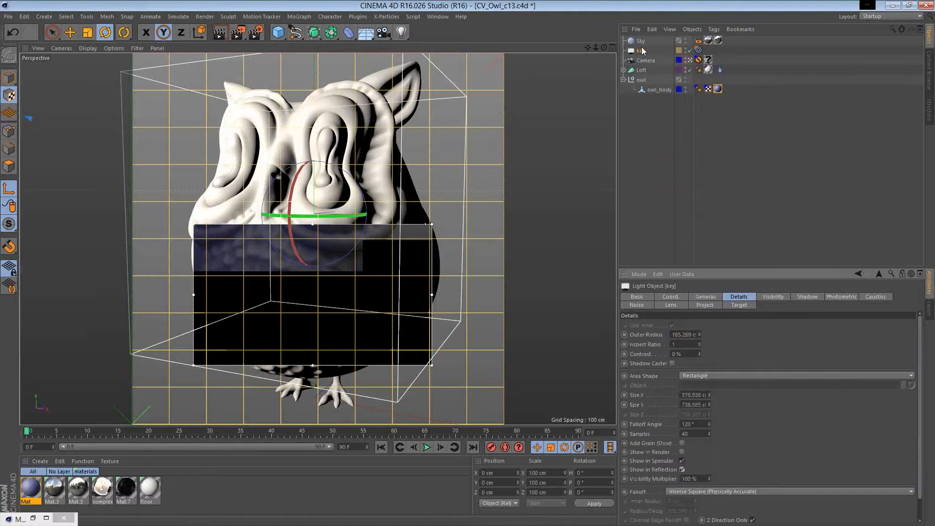
left_click(642, 50)
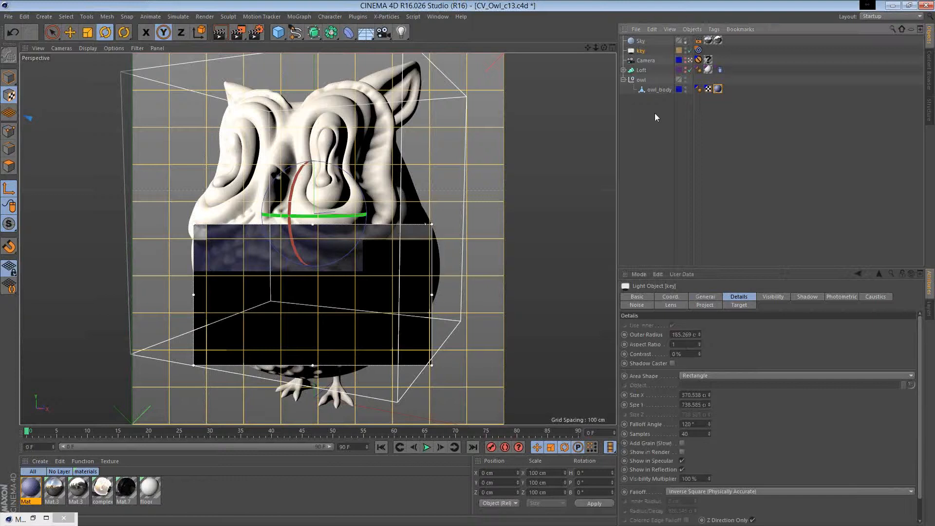
Delete the material whose name starts with "comple" from the scene's materials
left_click(103, 489)
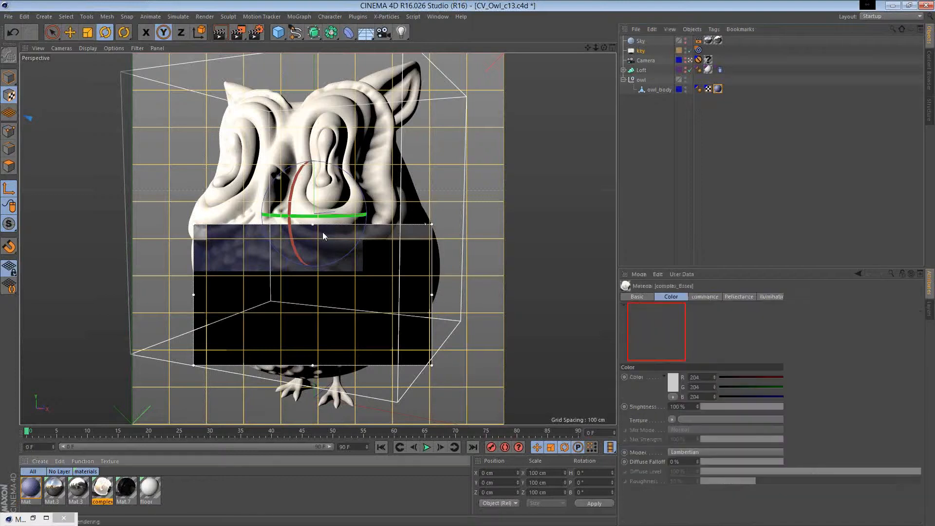
key("Delete")
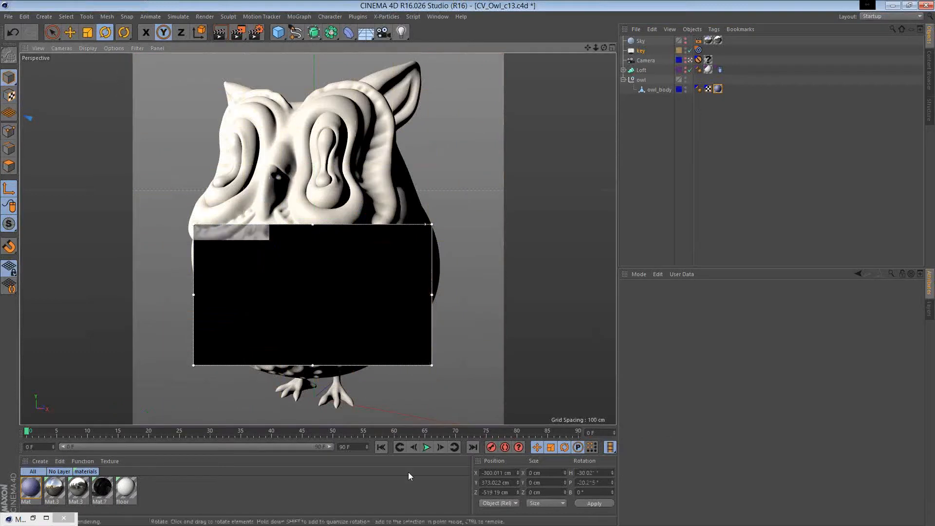
Reopen the Mat material and set the ggx_1 layer's roughness to 28%
double_click(30, 487)
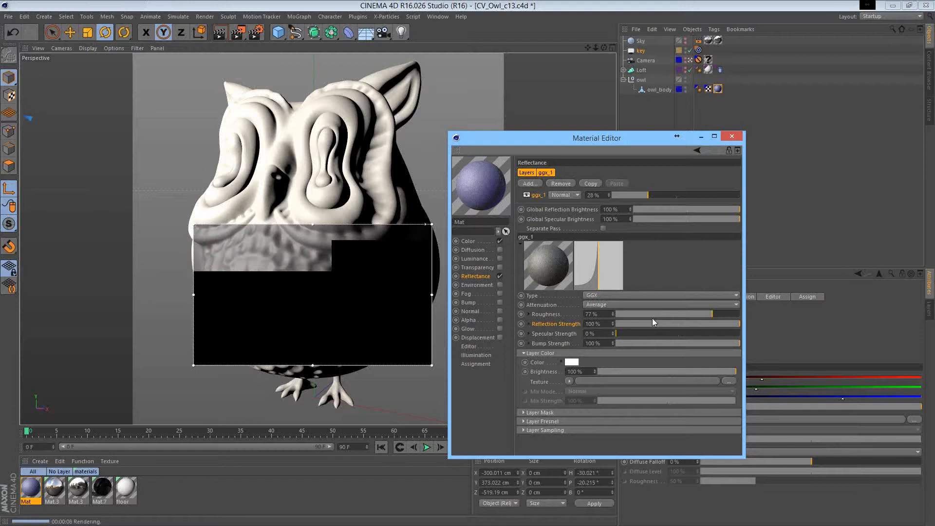
left_click(649, 313)
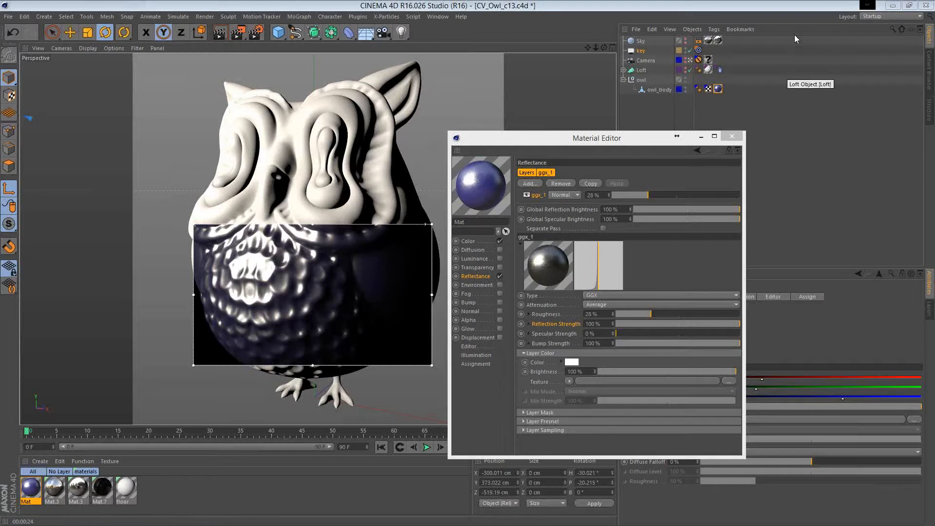
Set the ggx_1 layer's reflection strength to 0%, specular strength to 100% and roughness to 60%
left_click(795, 36)
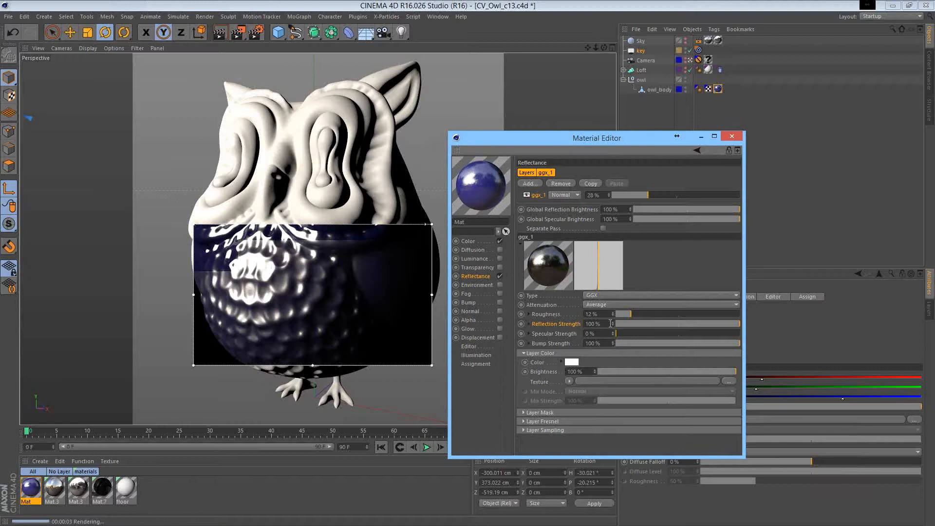
left_click_drag(612, 323, 677, 333)
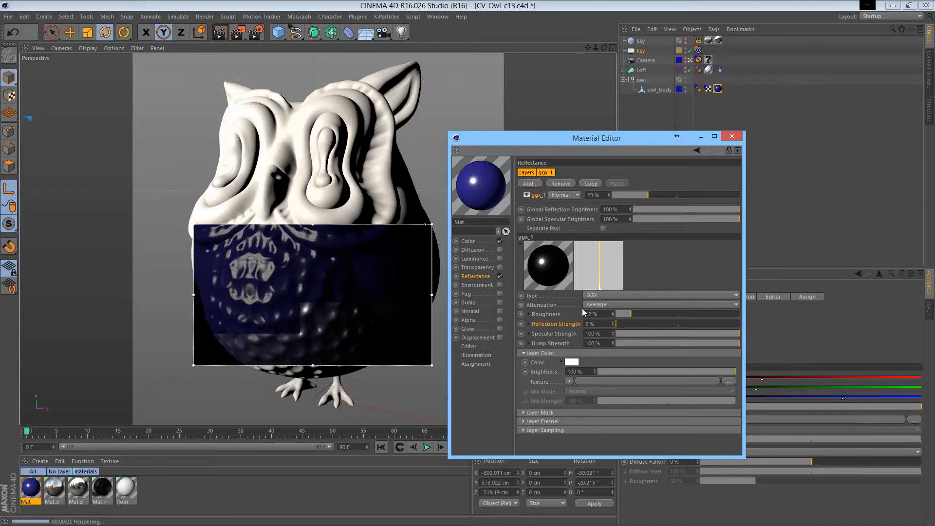
type("60")
key("Return")
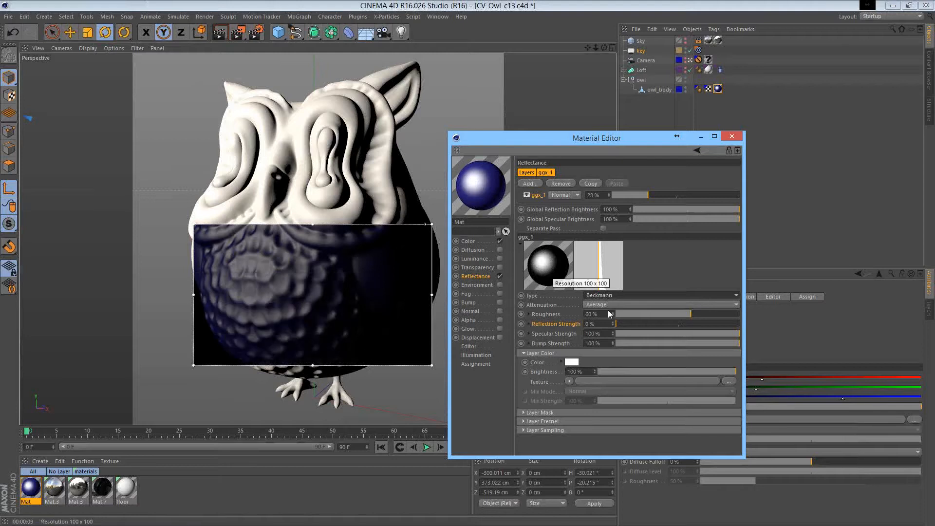
Set the ggx_1 layer's type to GGX, its specular strength to 0% and its roughness to 14%
left_click(615, 295)
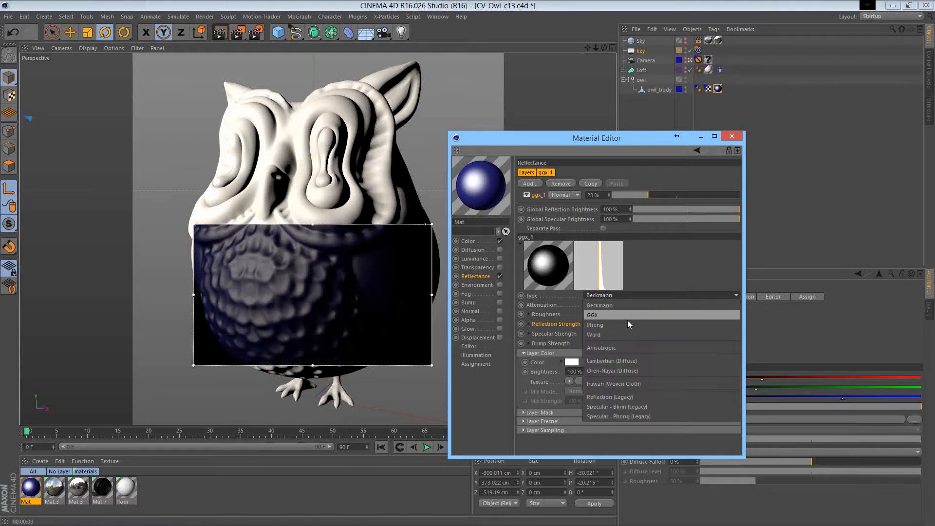
left_click(627, 317)
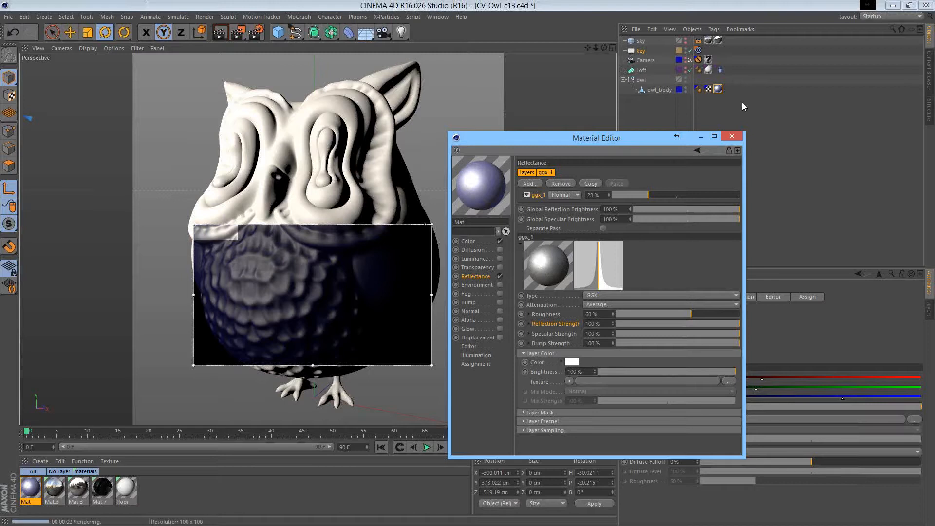
left_click(796, 32)
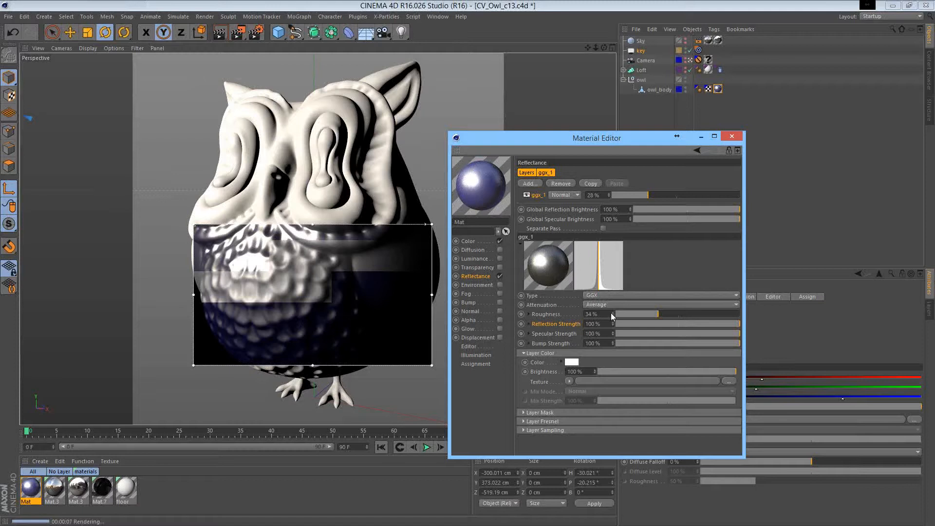
left_click_drag(661, 333, 615, 333)
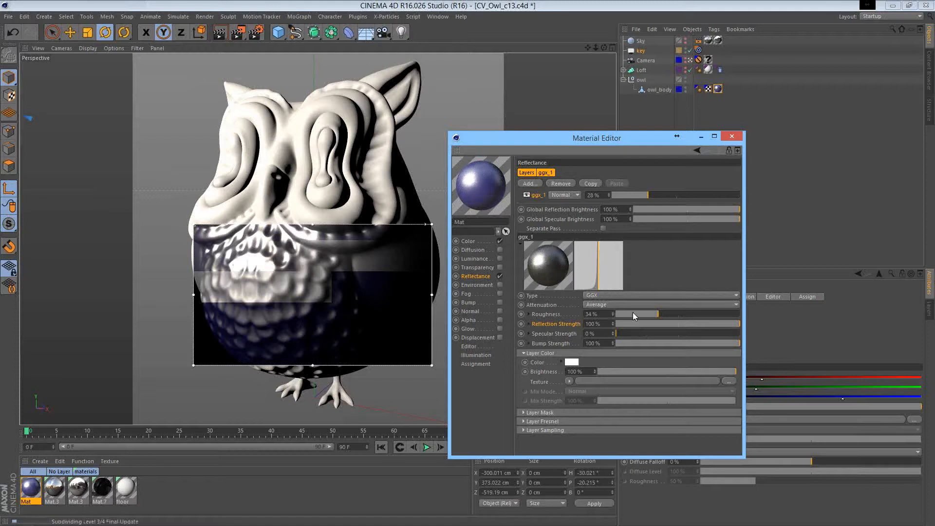
left_click(632, 314)
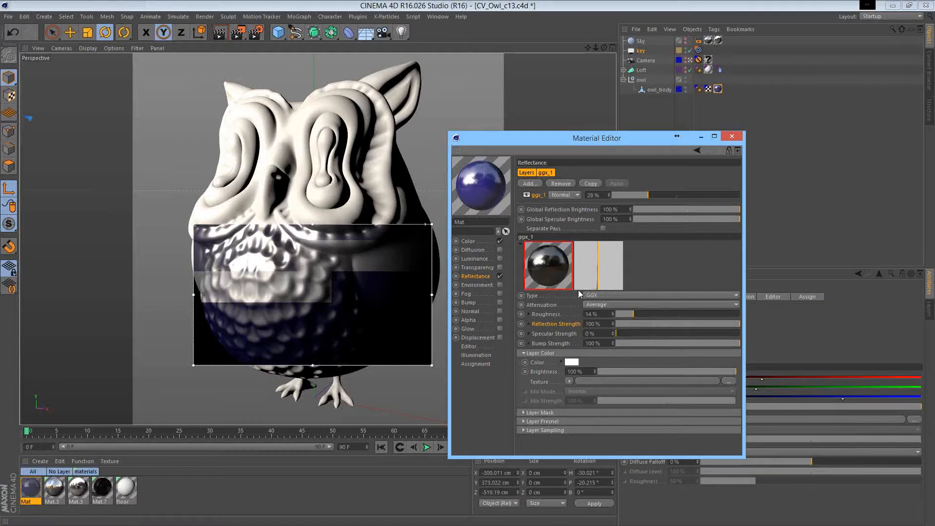
Add a second GGX layer above ggx_1 with 0% reflection strength, 100% specular strength and 43% roughness
left_click(557, 194)
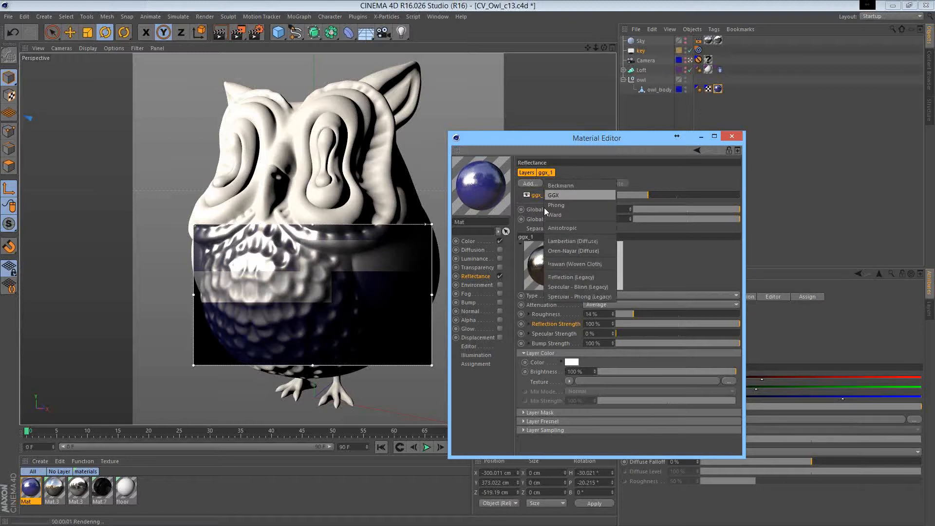
left_click(553, 195)
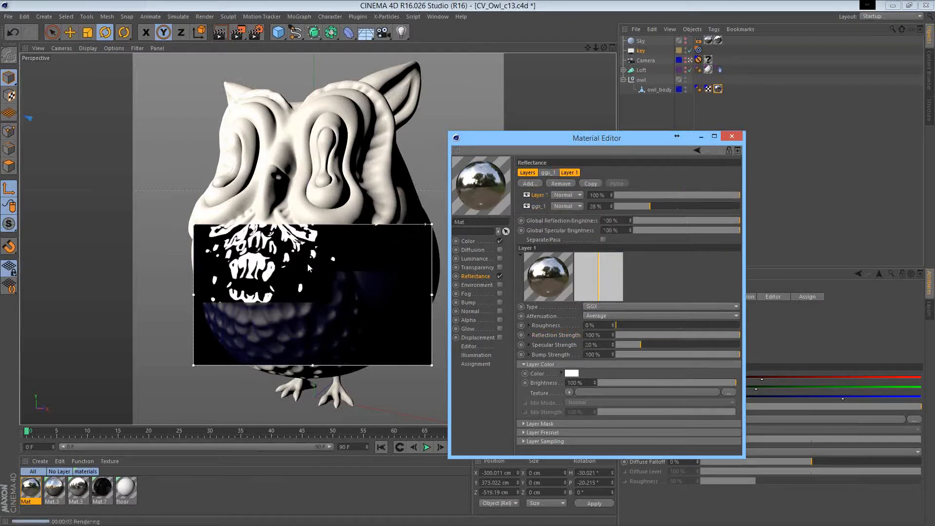
left_click(644, 345)
left_click_drag(635, 335, 600, 336)
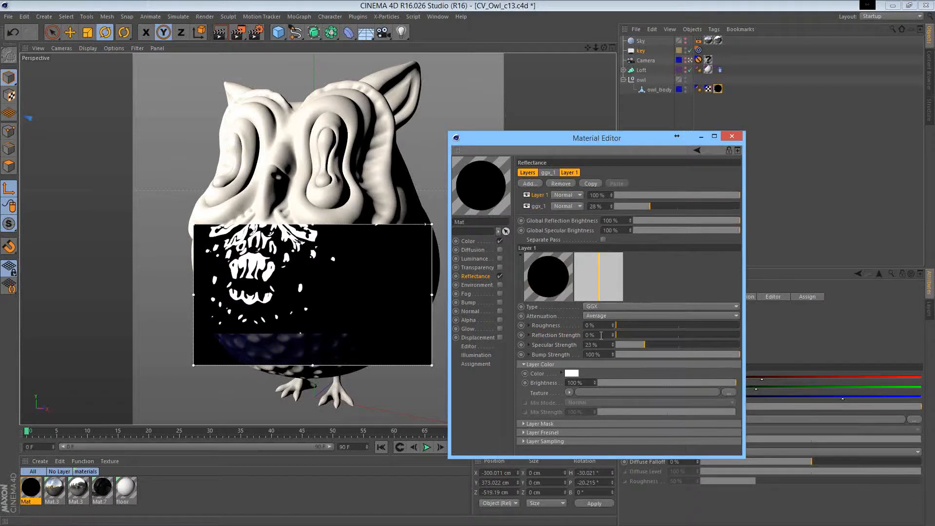
double_click(605, 345)
type("100")
key("Return")
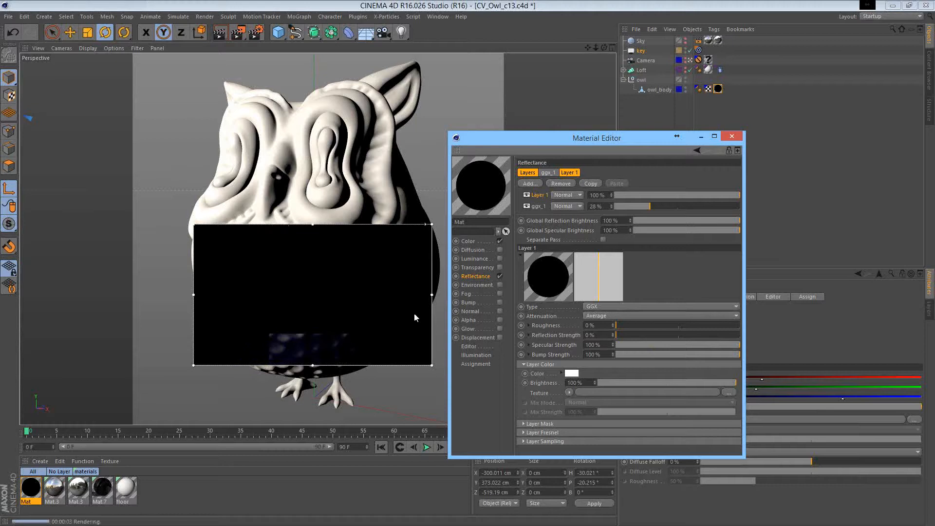
left_click(666, 325)
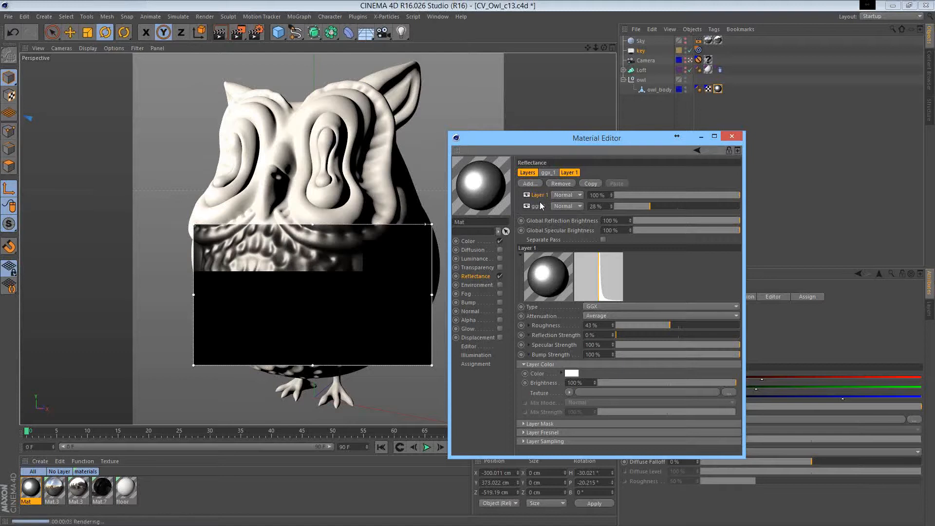
Change Layer 1's blending mode to Add and reduce its opacity to 16%
left_click(575, 194)
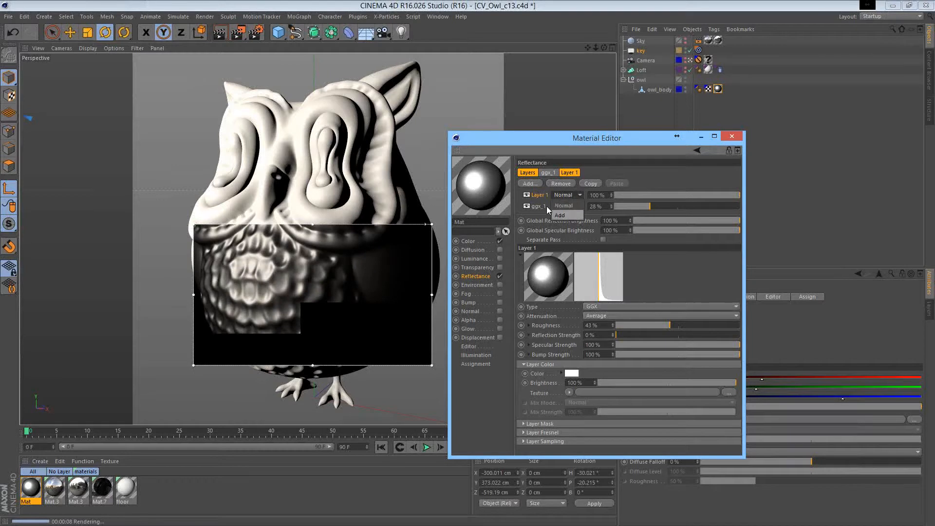
left_click(559, 214)
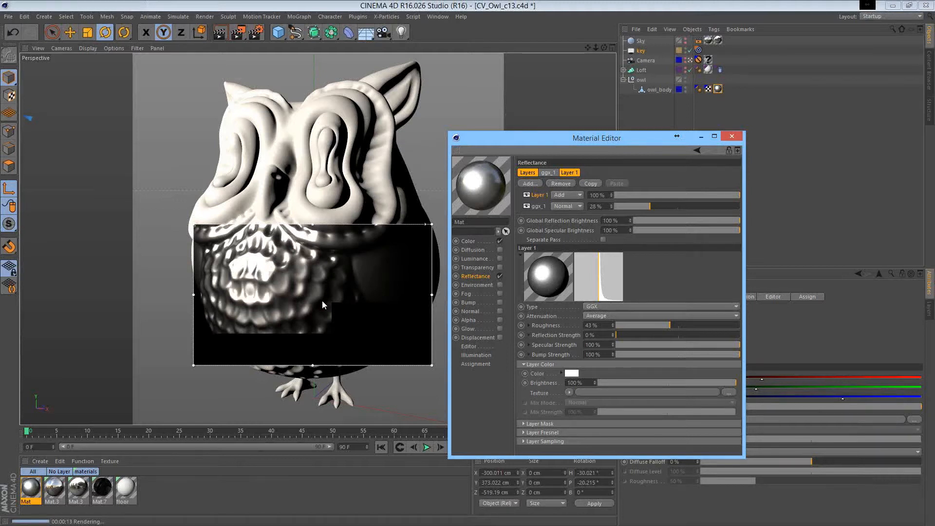
left_click(679, 195)
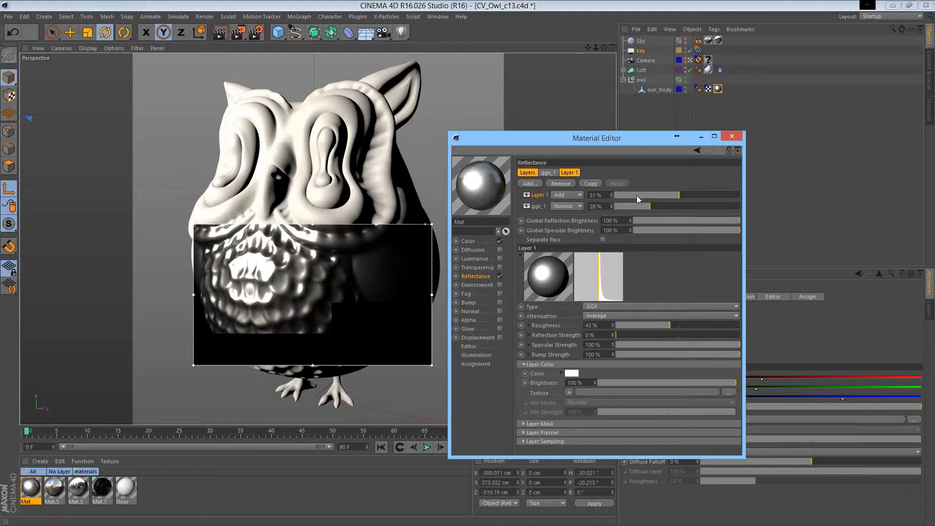
left_click(636, 194)
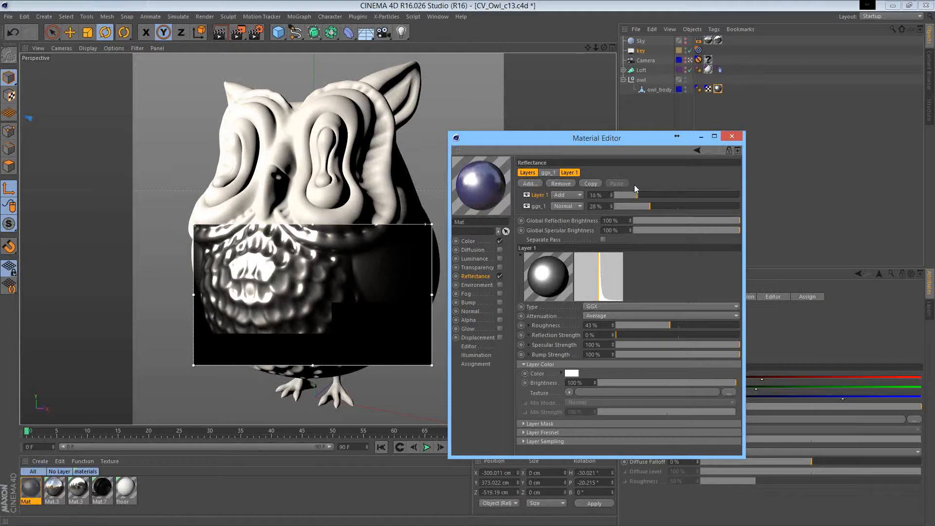
left_click(633, 195)
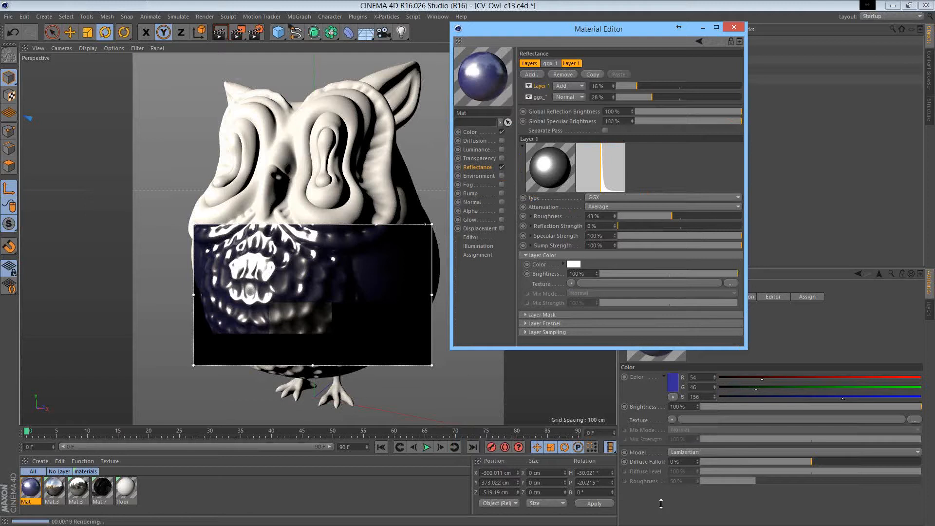
Enlarge the Material Editor window and expand Layer 1's mask, Fresnel and sampling settings
left_click_drag(661, 502, 661, 504)
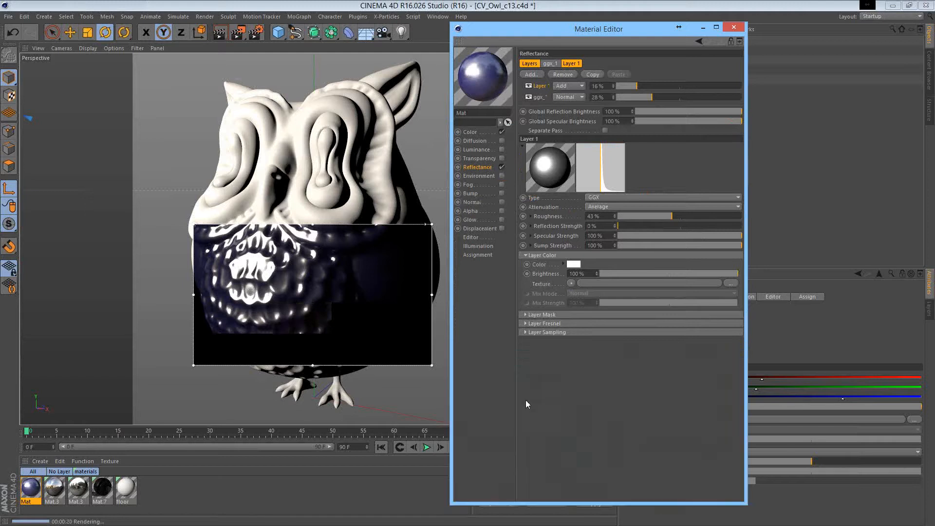
left_click(525, 314)
left_click(526, 377)
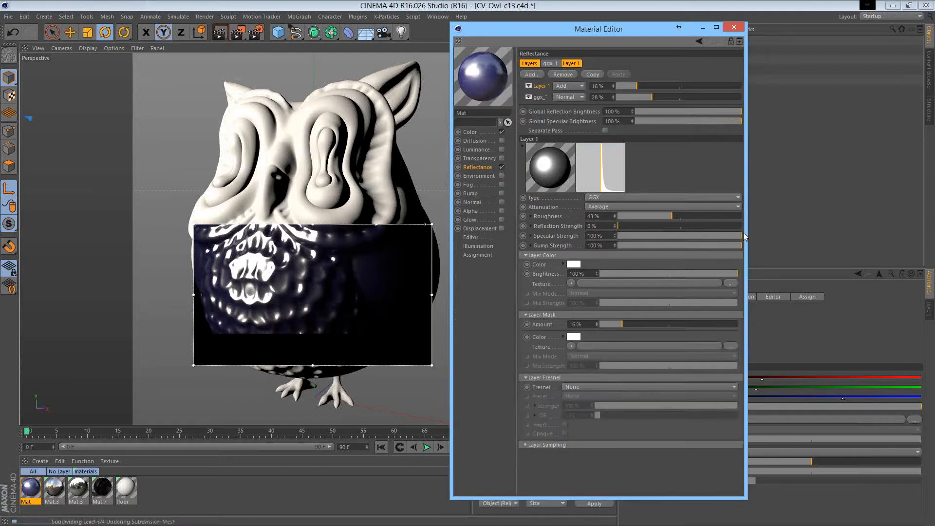
left_click(525, 445)
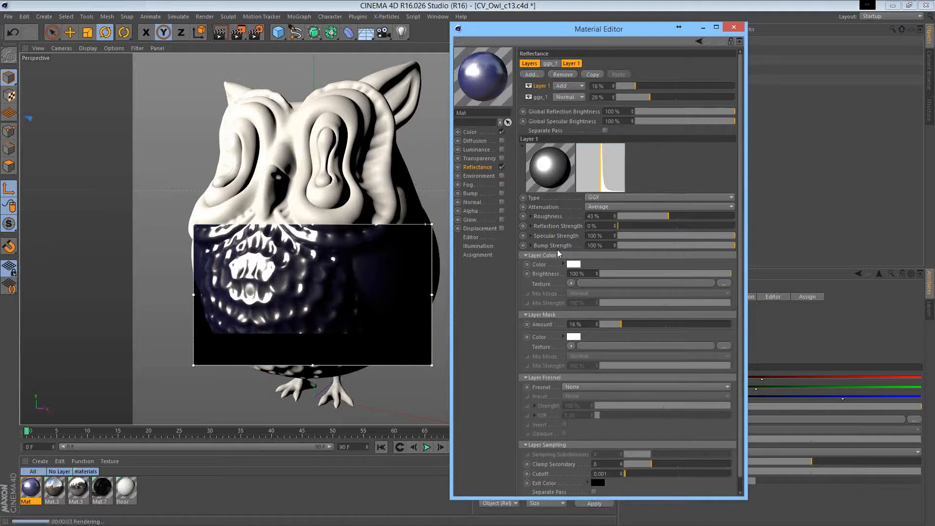
Expand the roughness texture settings and load a Noise shader into the ggx_1 layer's roughness texture
left_click(550, 218)
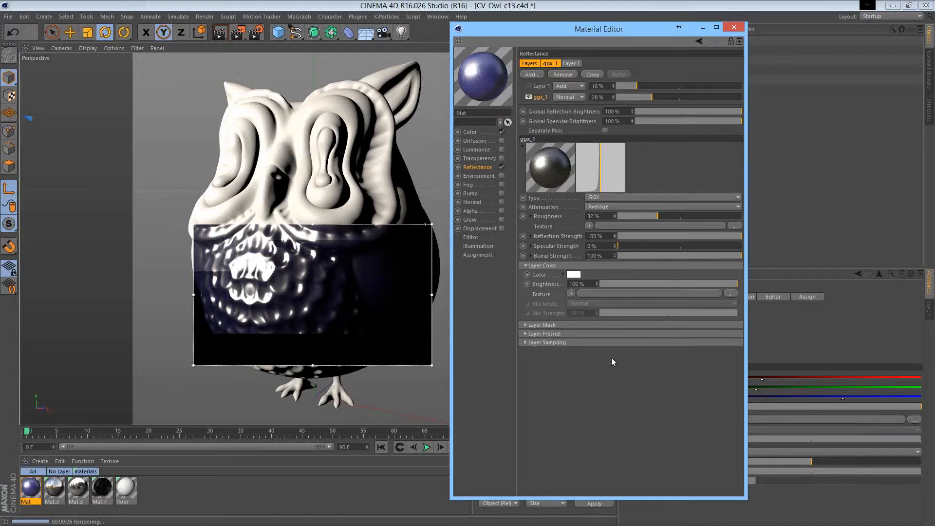
left_click(589, 226)
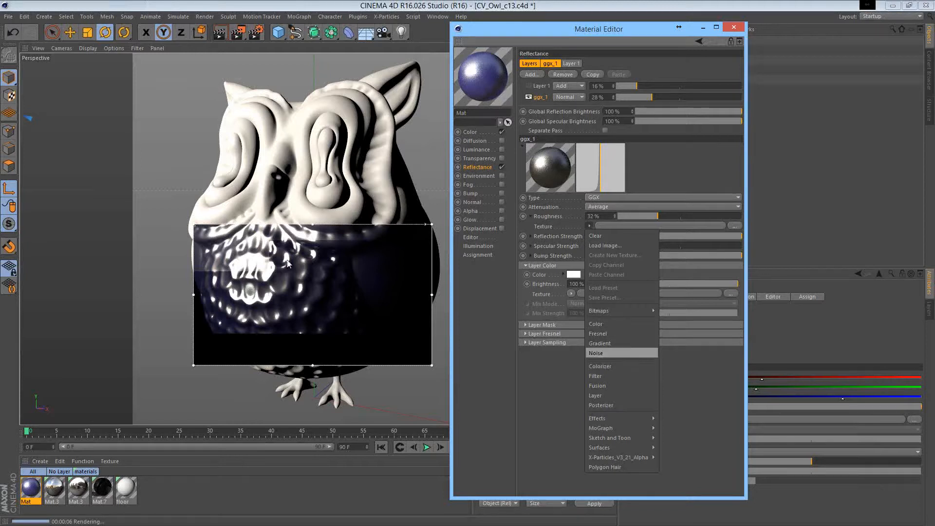
left_click(604, 353)
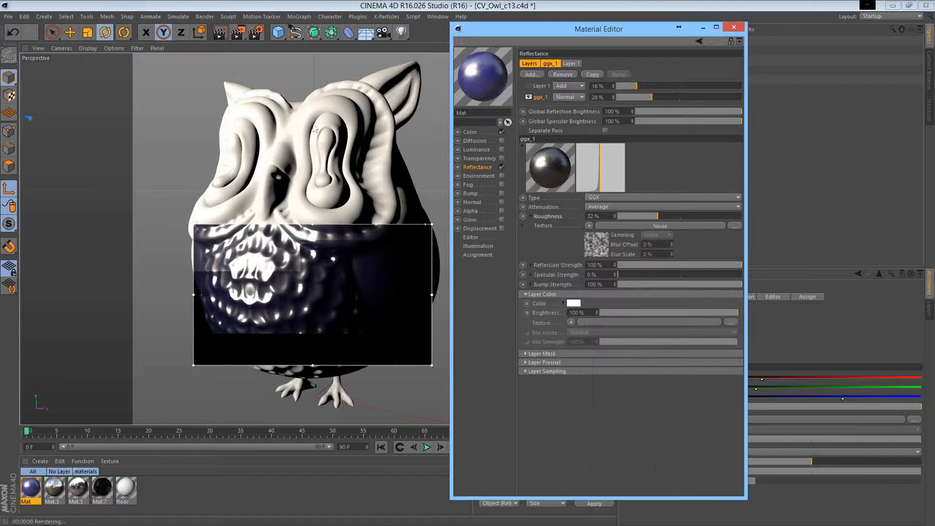
In the render settings, disable Multi-Pass, set the Physical sampler to Fixed and set the maximum blurriness subdivision to 0
key("ctrl+b")
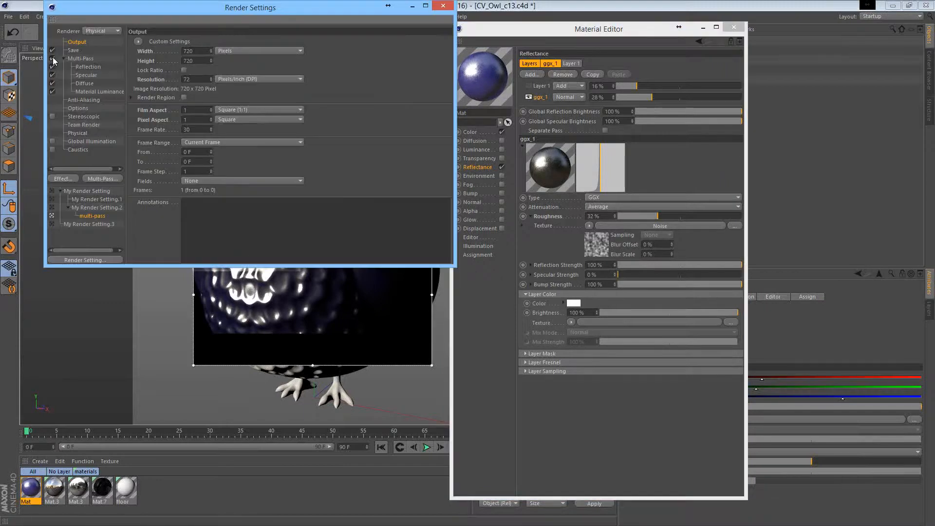
left_click(53, 59)
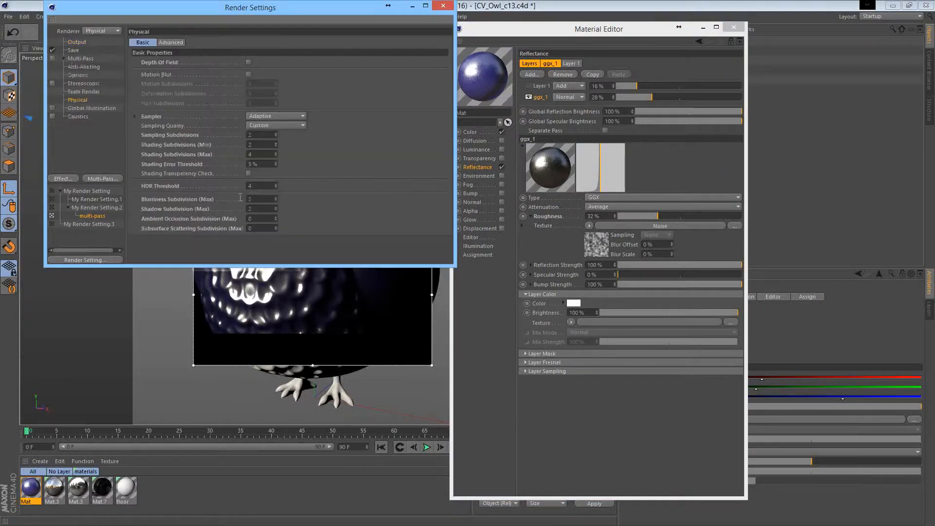
key("Return")
left_click(275, 116)
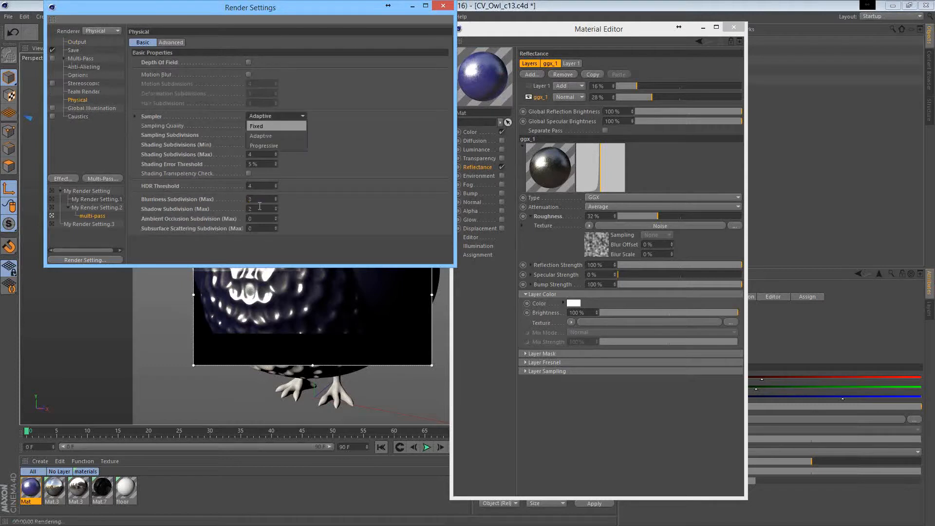
double_click(259, 200)
type("0")
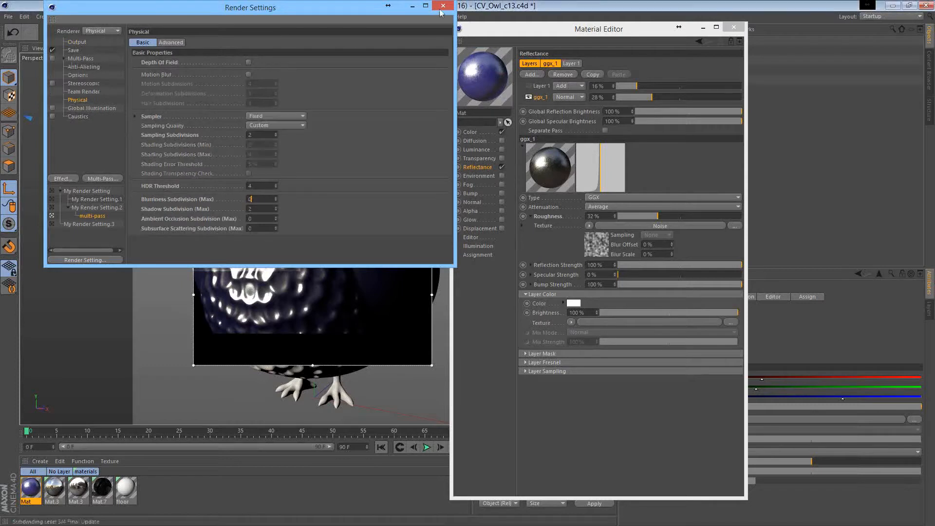
left_click(443, 6)
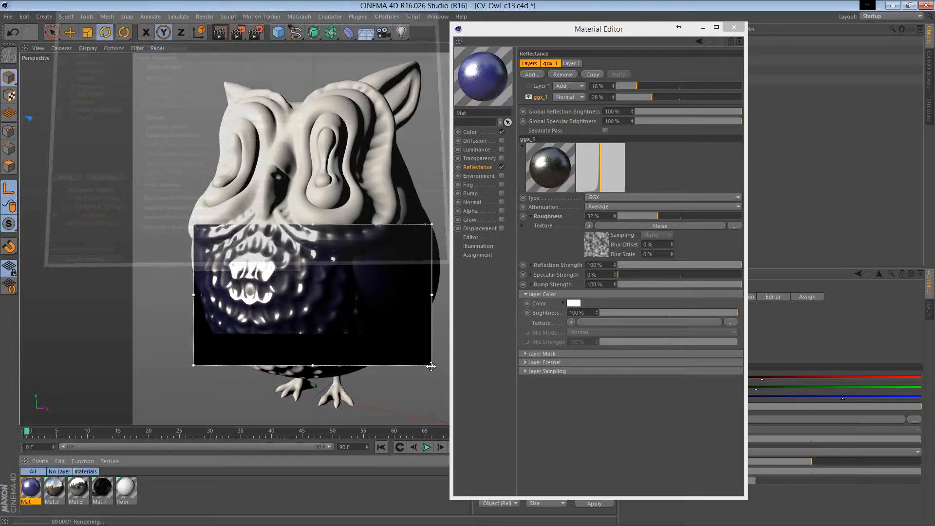
Extend the interactive render region down over the owl's feet and raise the ggx_1 layer's opacity to 100%
left_click_drag(431, 366, 427, 404)
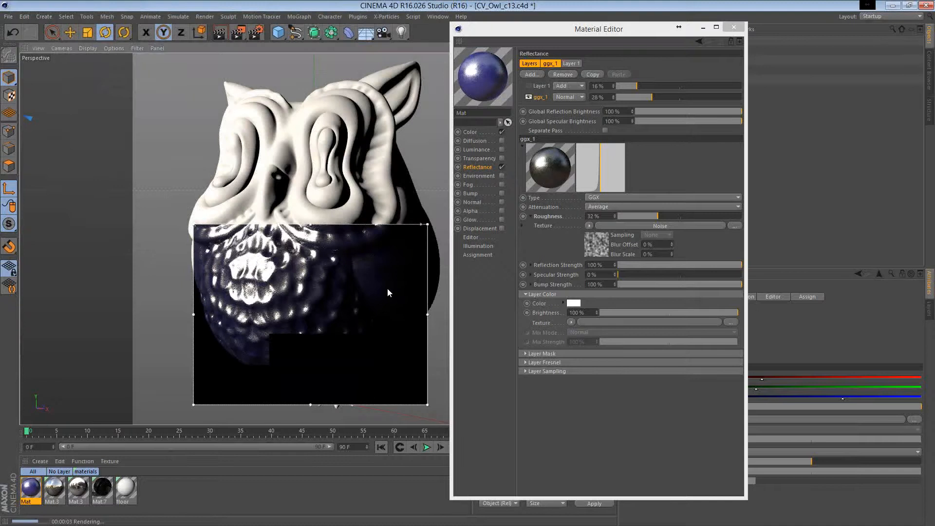
left_click(660, 98)
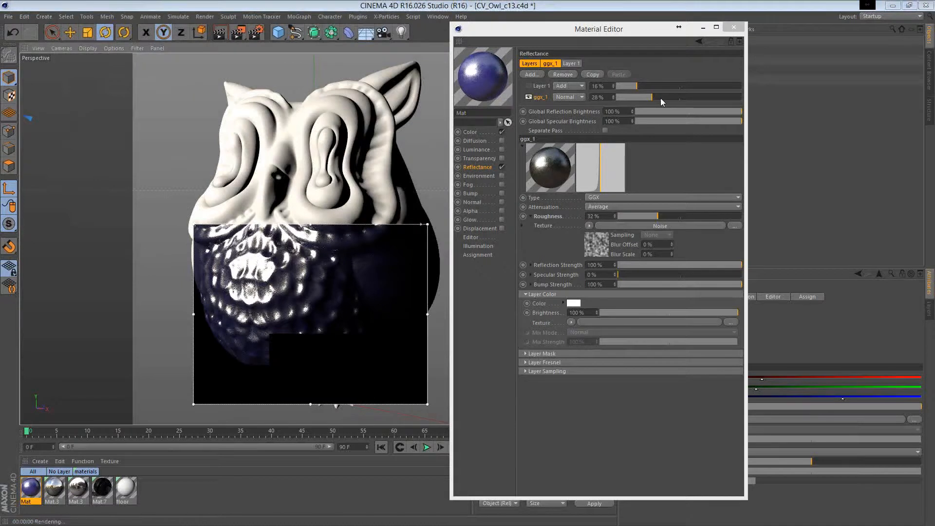
left_click_drag(660, 98, 744, 97)
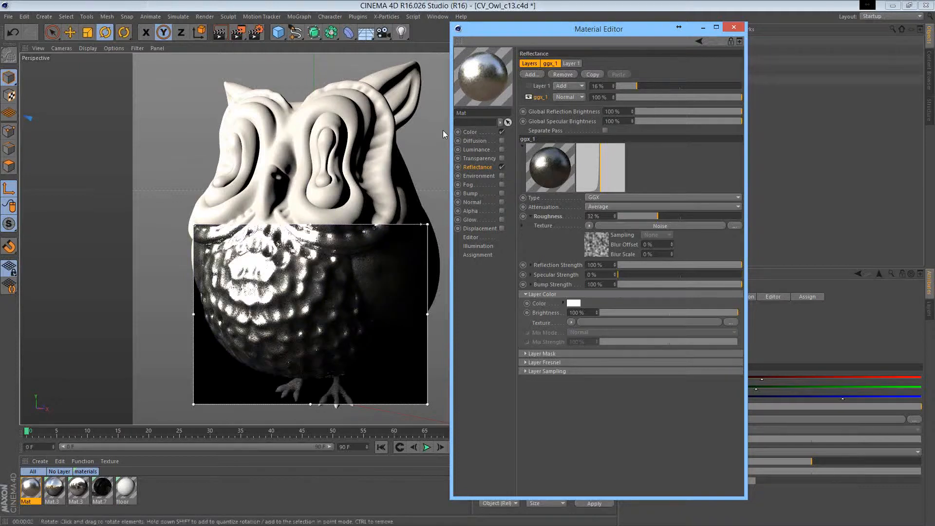
Set the Physical renderer's sampling subdivisions to 4 and its maximum shadow subdivision to 0
key("ctrl+b")
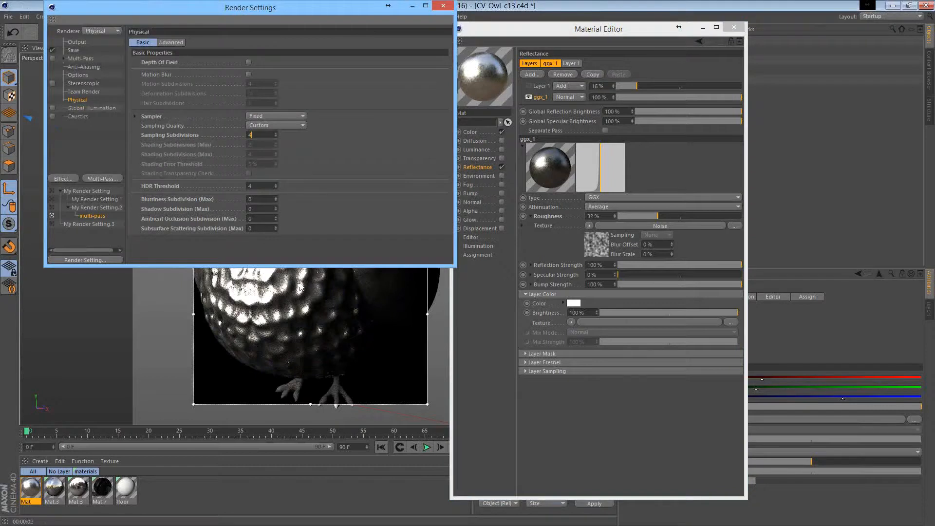
left_click(299, 288)
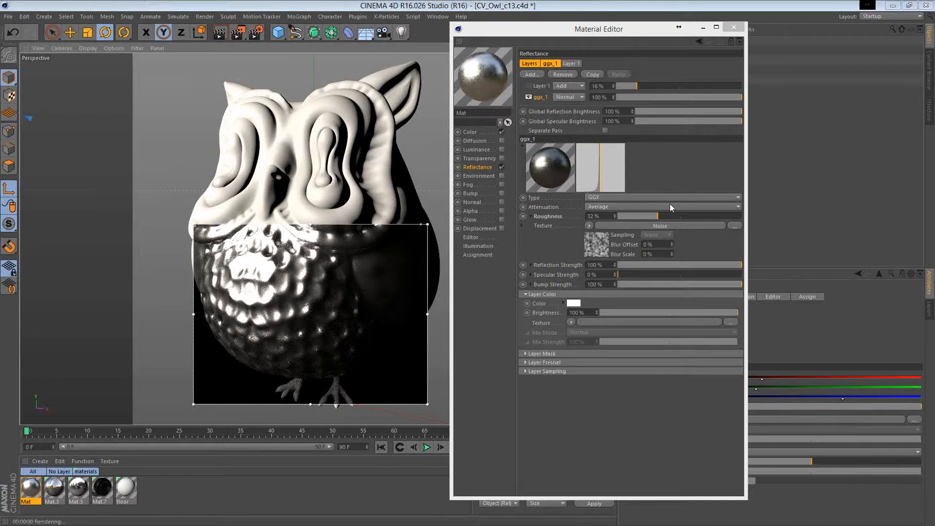
Raise the ggx_1 layer's roughness to 71%
left_click_drag(658, 216, 706, 216)
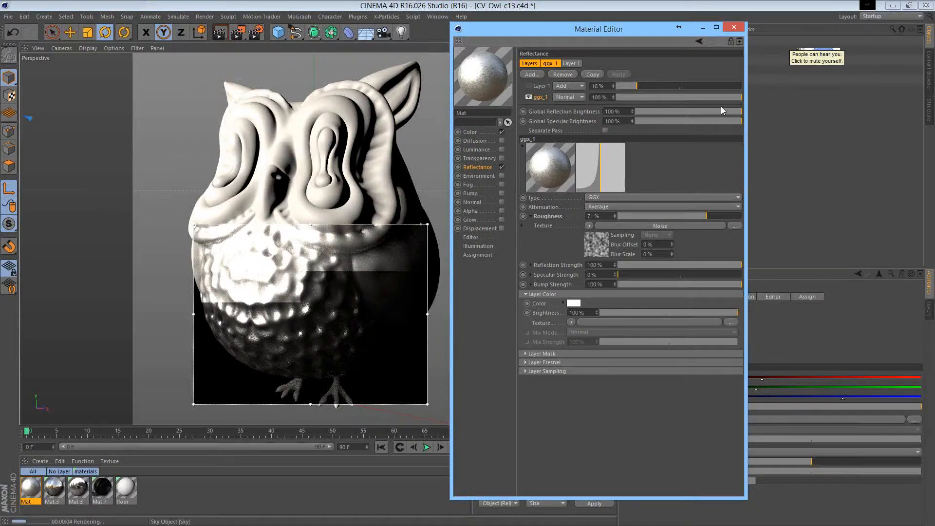
Set the low clip to 25% and high clip to 60% on the roughness texture's Noise shader
left_click(796, 37)
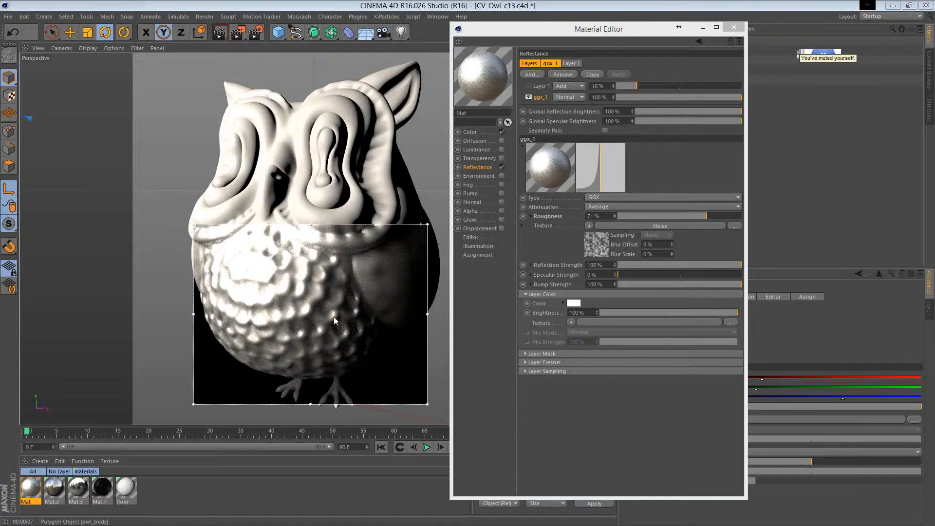
left_click(660, 226)
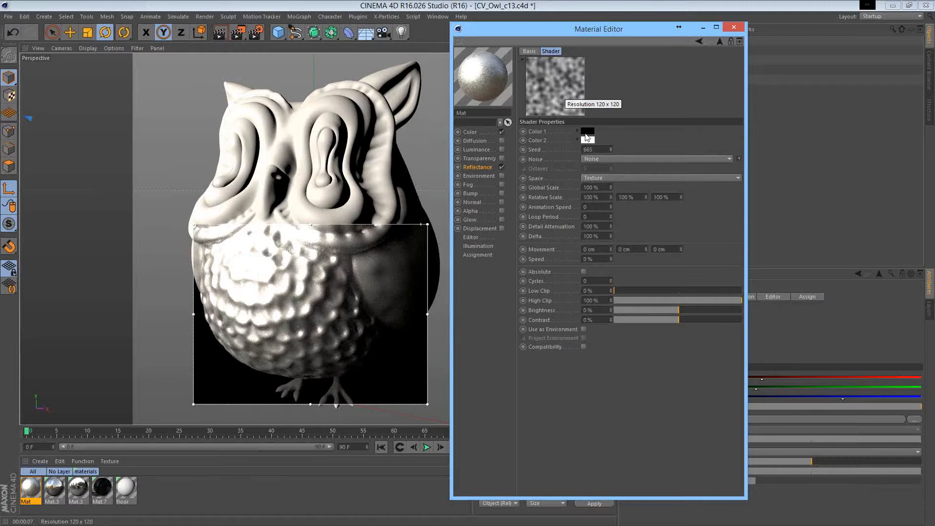
left_click(645, 291)
left_click(691, 300)
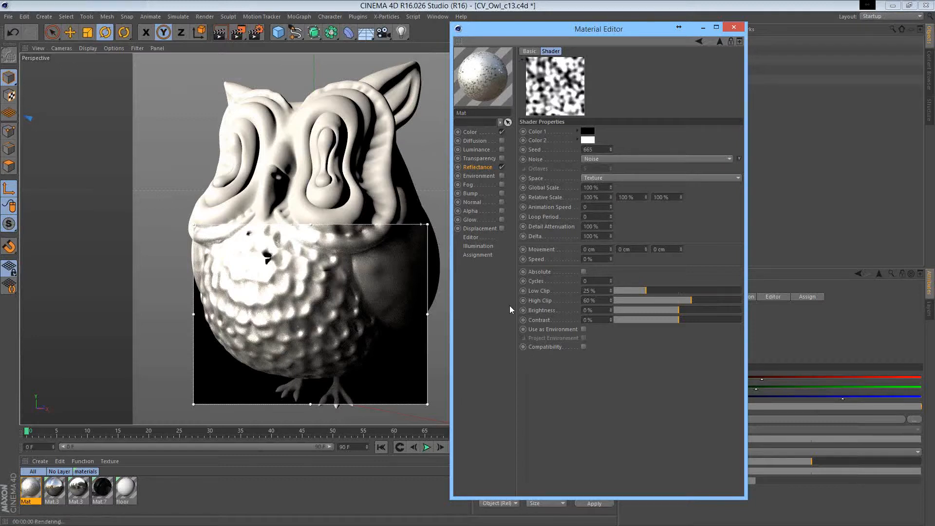
left_click(797, 34)
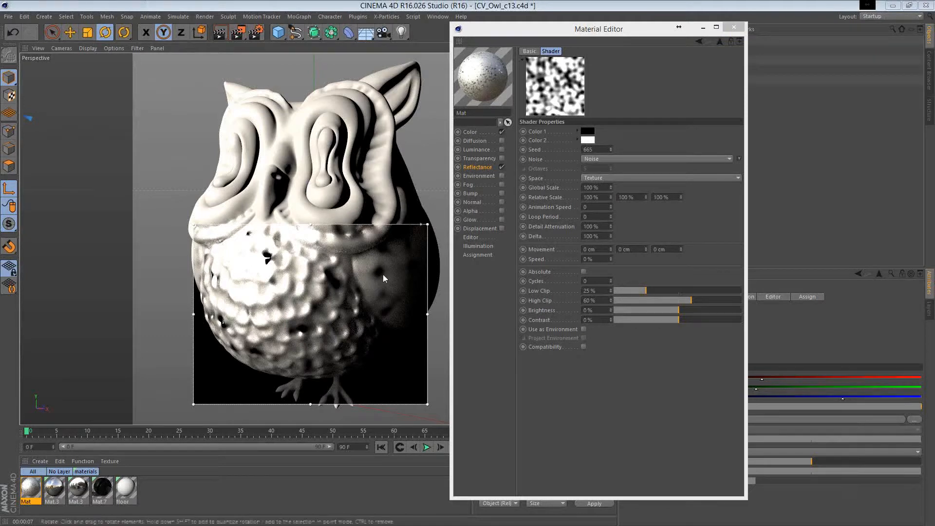
Scale the roughness Noise shader globally to 364% and set its low clip to 37% and high clip to 61%
left_click(703, 28)
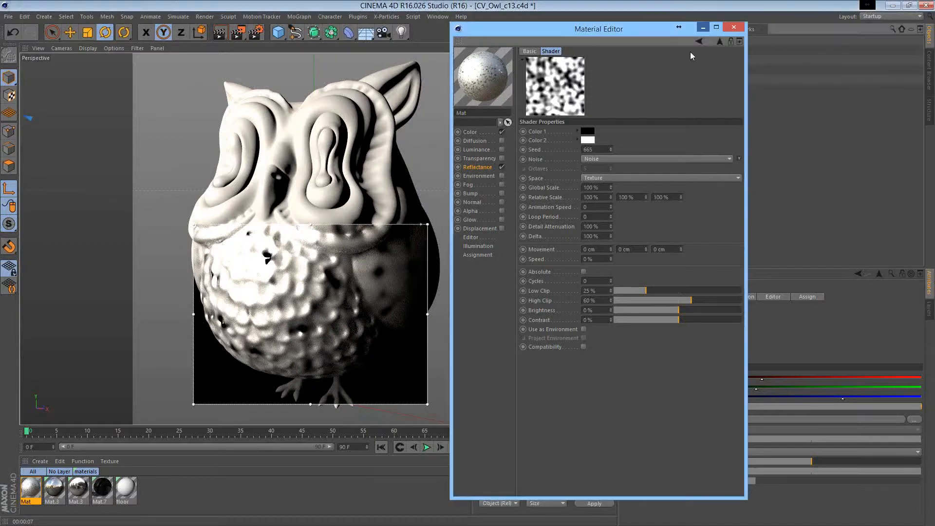
left_click(415, 304)
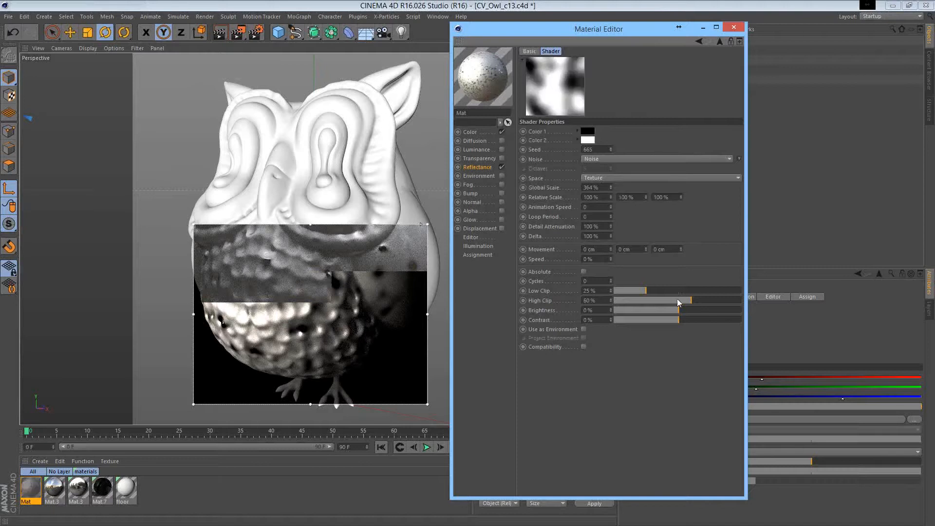
left_click_drag(677, 299, 674, 299)
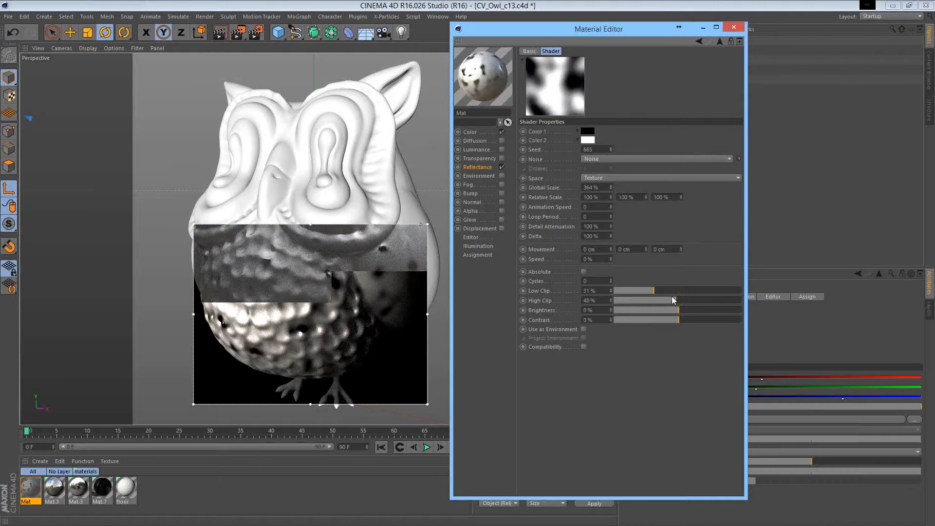
left_click_drag(653, 290, 661, 290)
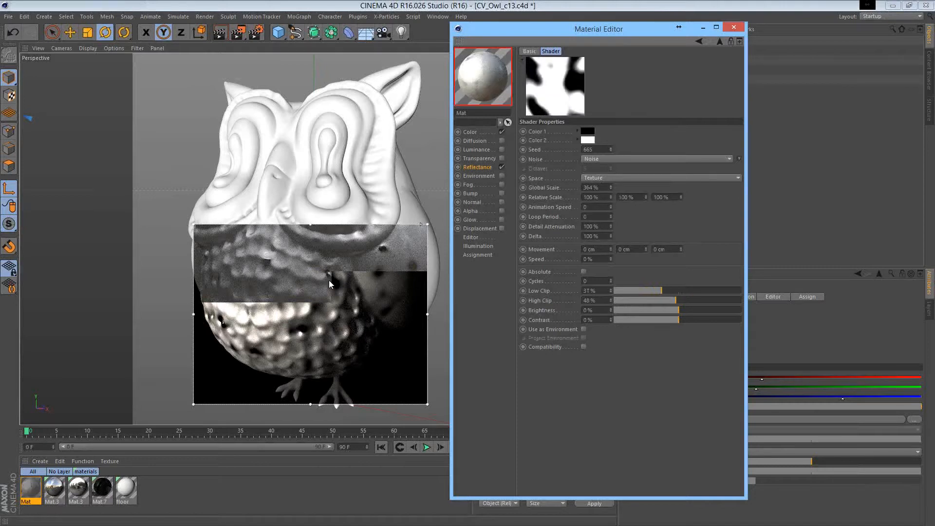
left_click_drag(675, 299, 692, 300)
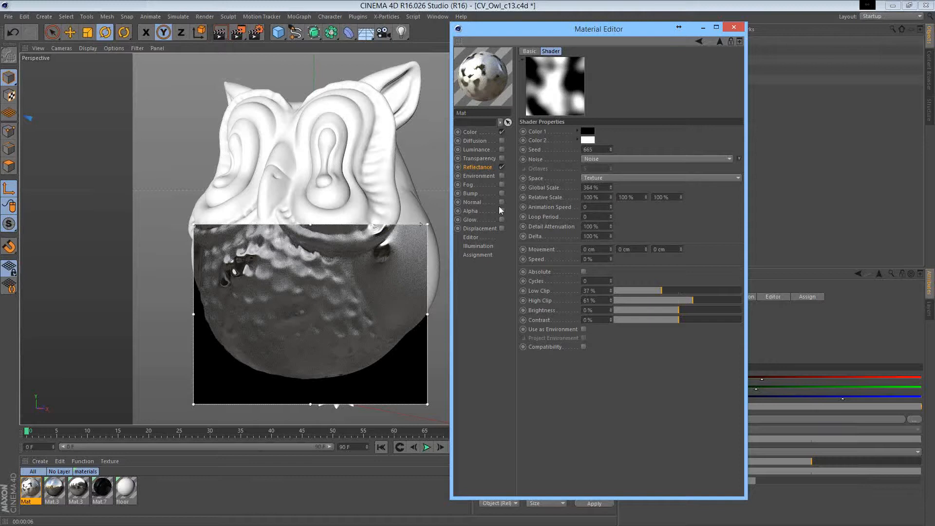
Clear the Noise texture from the ggx_1 layer's roughness and lower the roughness to 29%
left_click(486, 167)
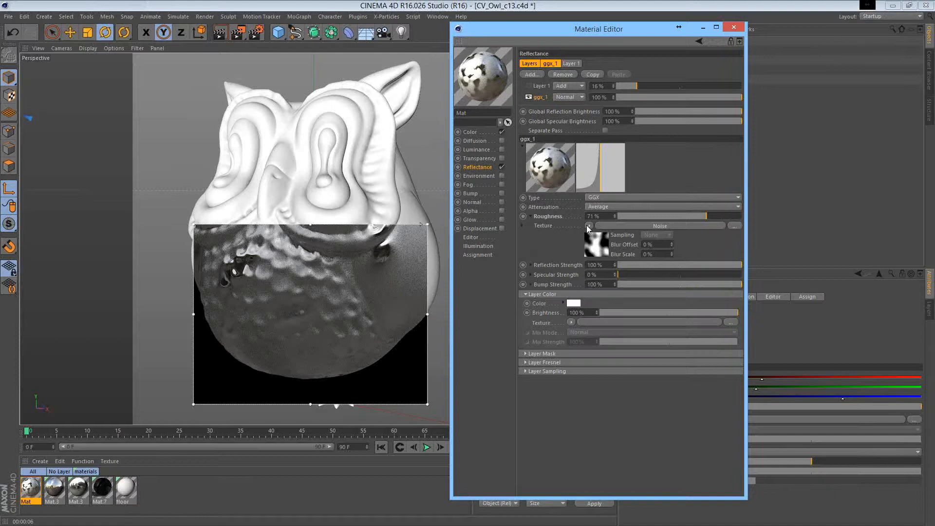
left_click(588, 225)
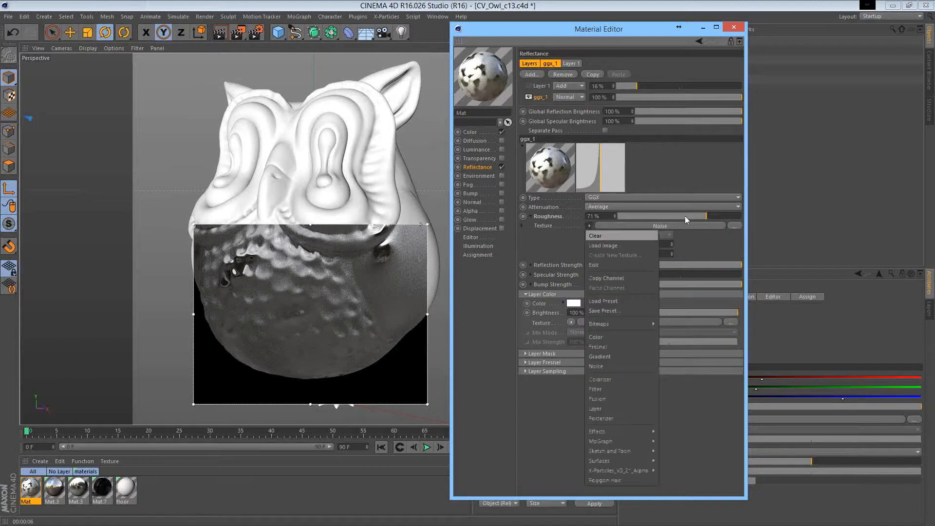
left_click(595, 236)
left_click(684, 216)
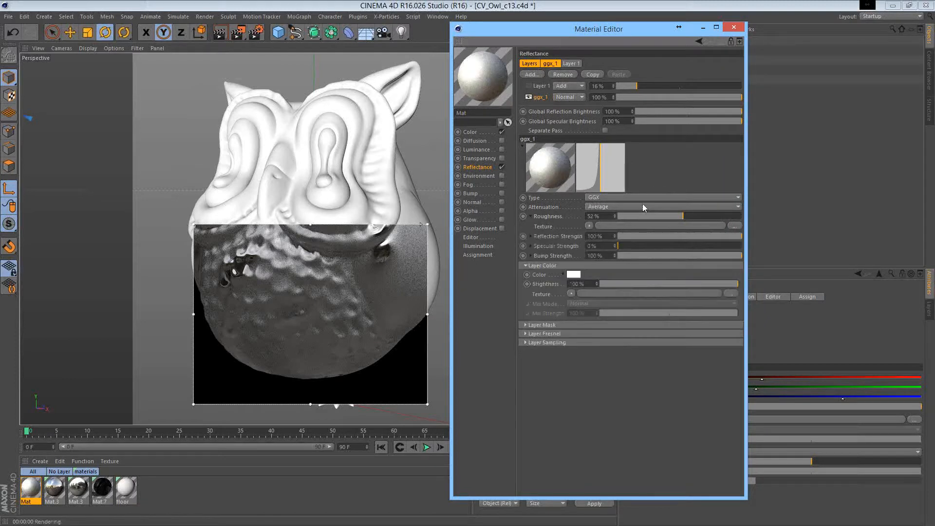
left_click(654, 216)
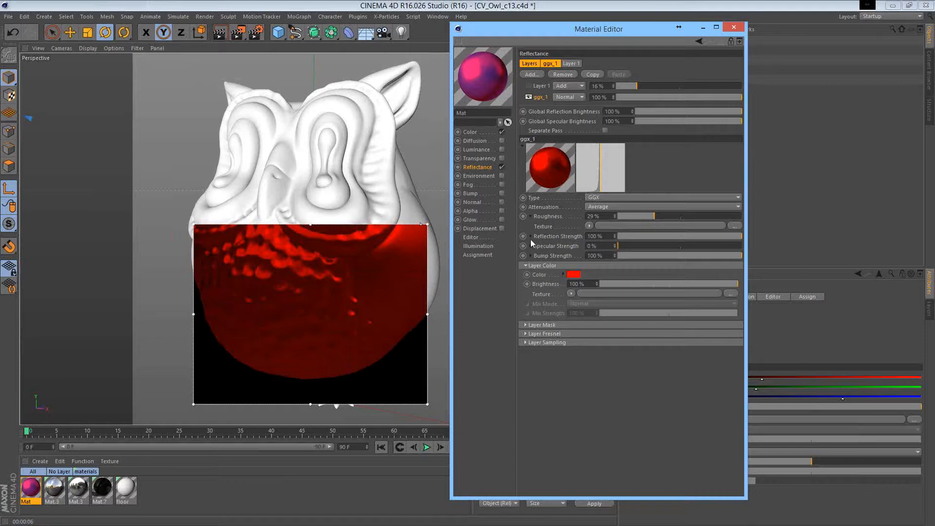
Undo the red layer color on ggx_1 and expand its Layer Mask settings
key("ctrl+z")
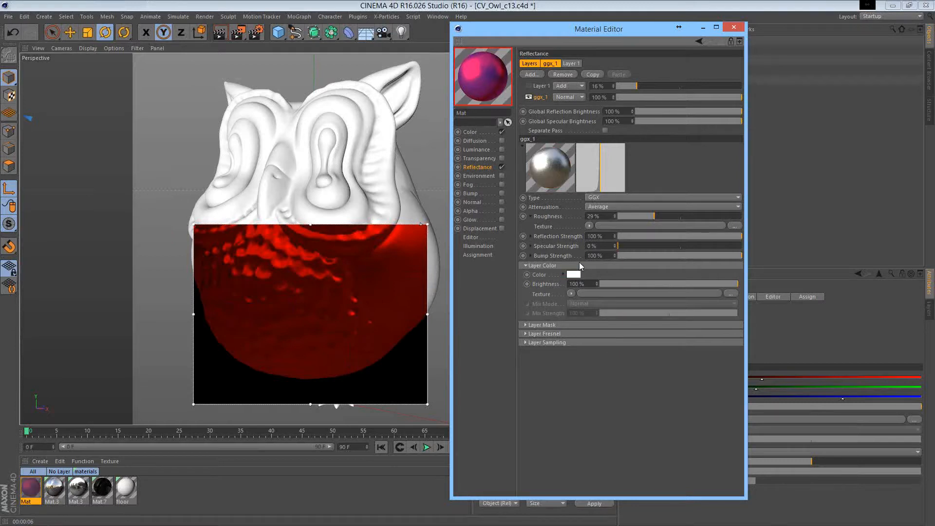
left_click(579, 265)
left_click(601, 274)
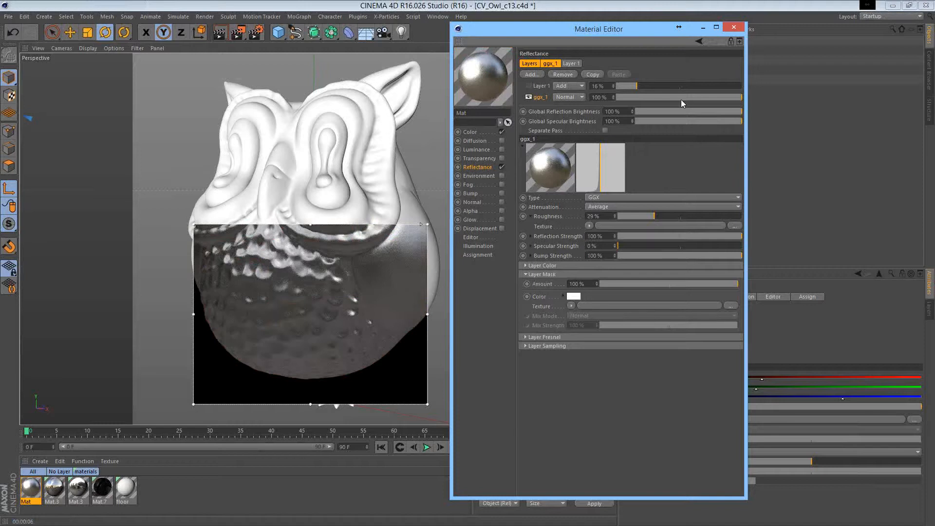
Lower the ggx_1 layer's opacity to 24% and restore it to 100% through the Layer Mask amount
left_click(648, 96)
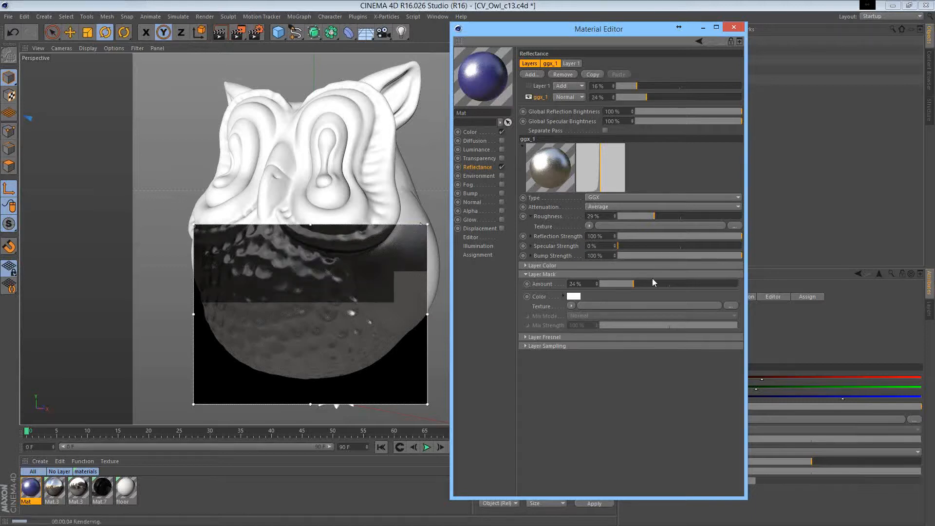
left_click_drag(653, 283, 739, 283)
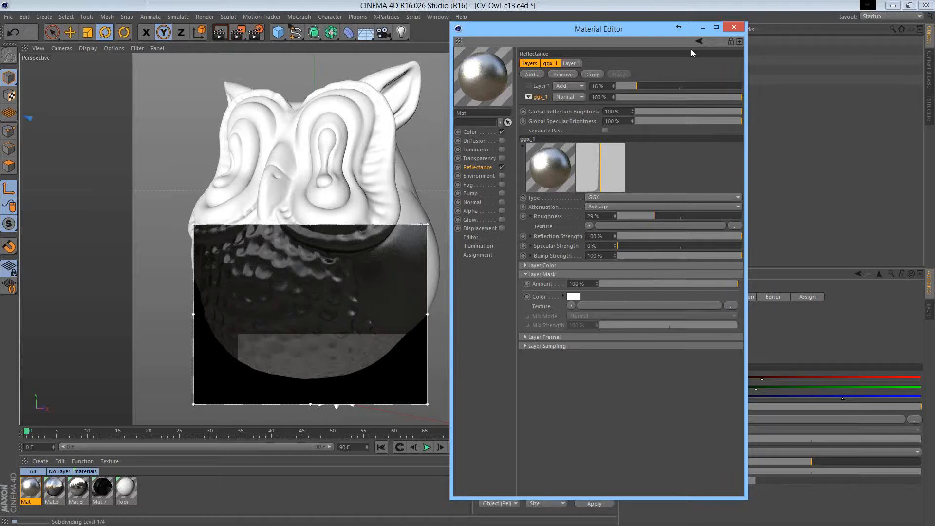
left_click_drag(658, 29, 657, 93)
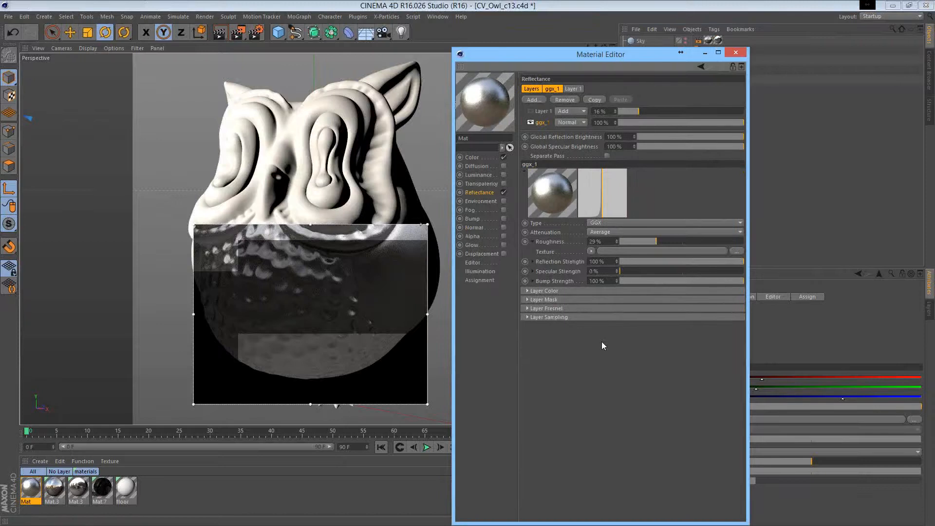
Load a Fresnel shader as the ggx_1 layer mask's texture and review its shader properties
left_click(546, 308)
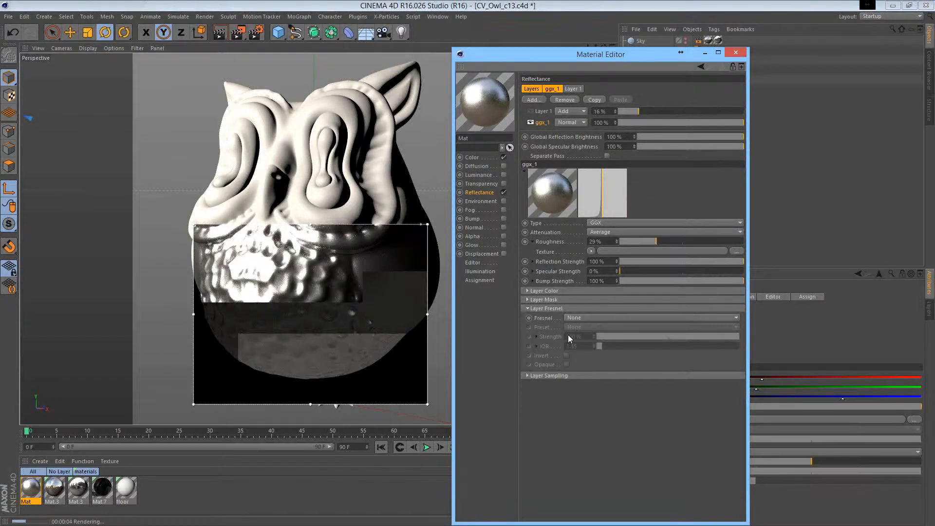
left_click(603, 299)
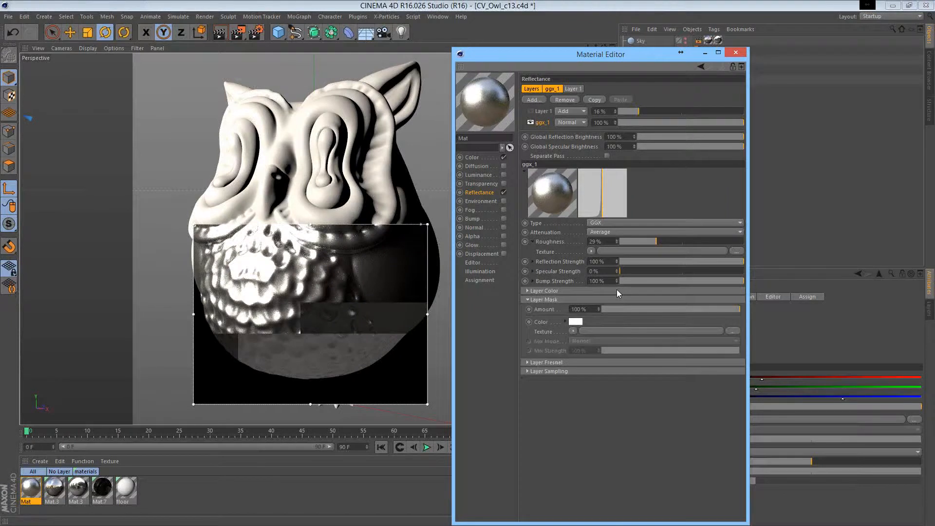
left_click(573, 331)
left_click(582, 188)
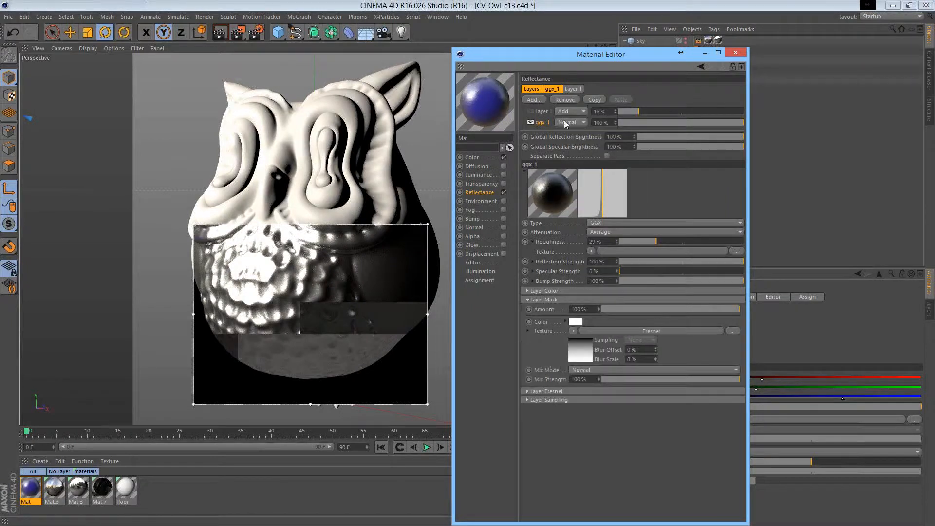
left_click(580, 347)
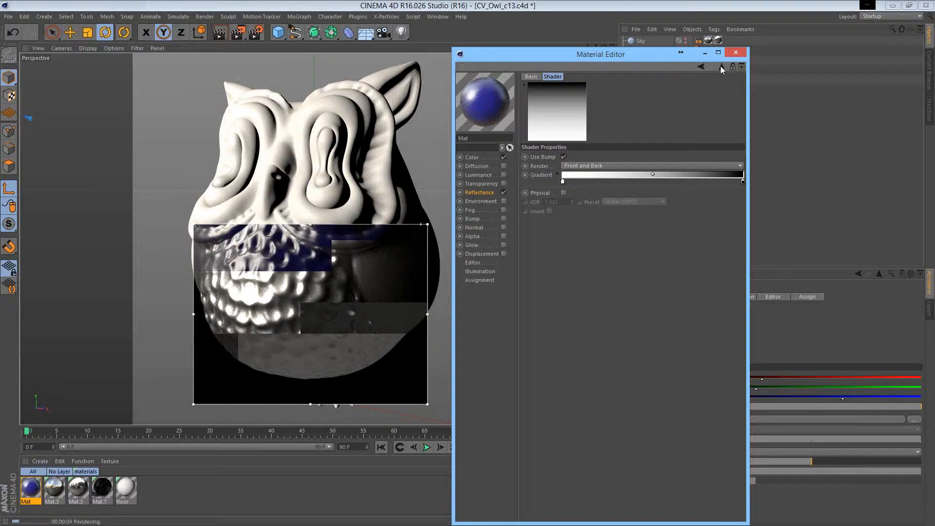
left_click(571, 331)
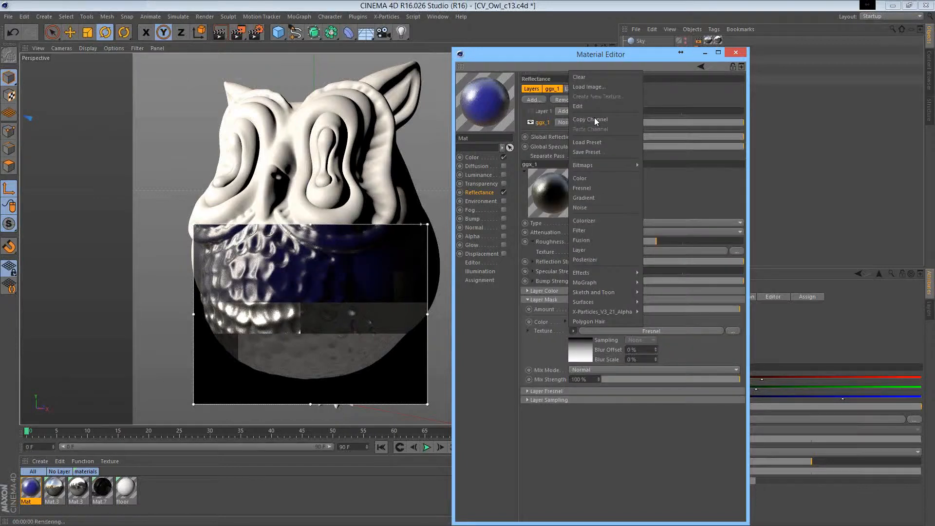
left_click(555, 308)
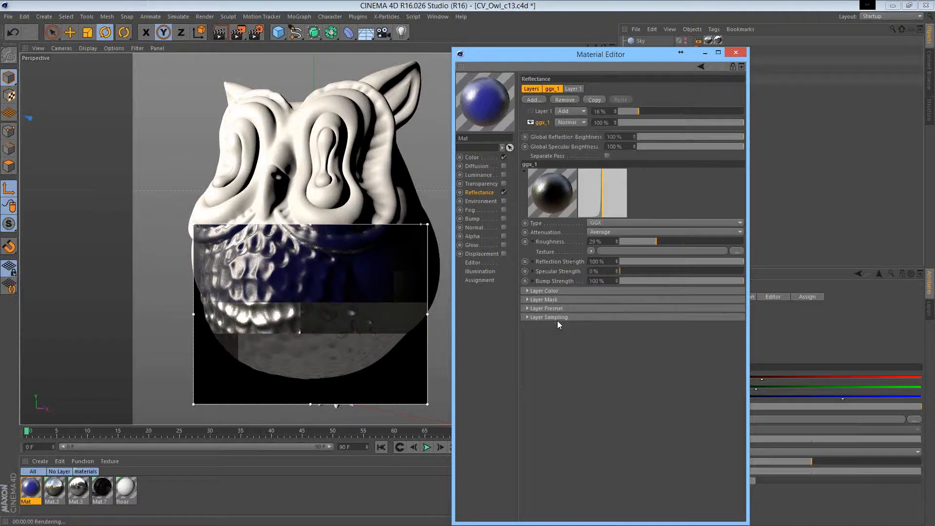
Set the ggx_1 Layer Fresnel to Dielectric with an IOR of 2.2, and apply the Pearl preset
left_click(550, 309)
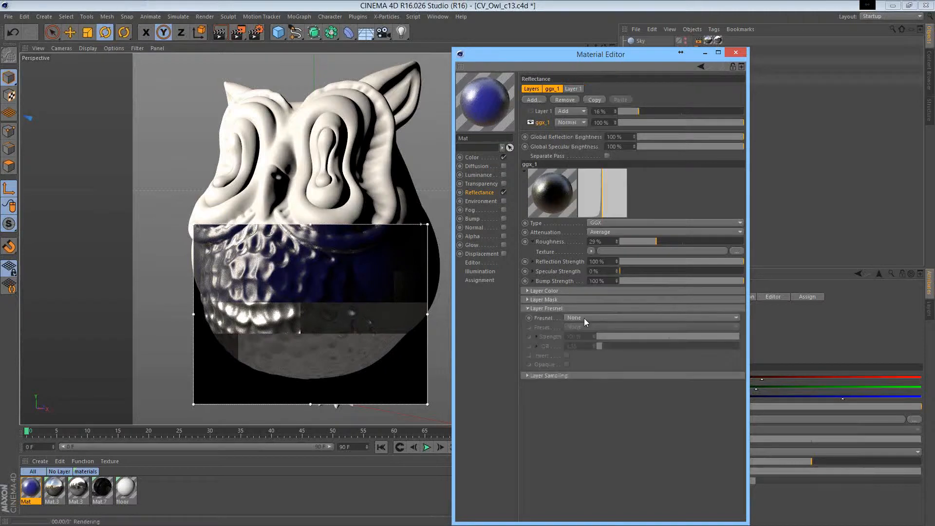
left_click(583, 317)
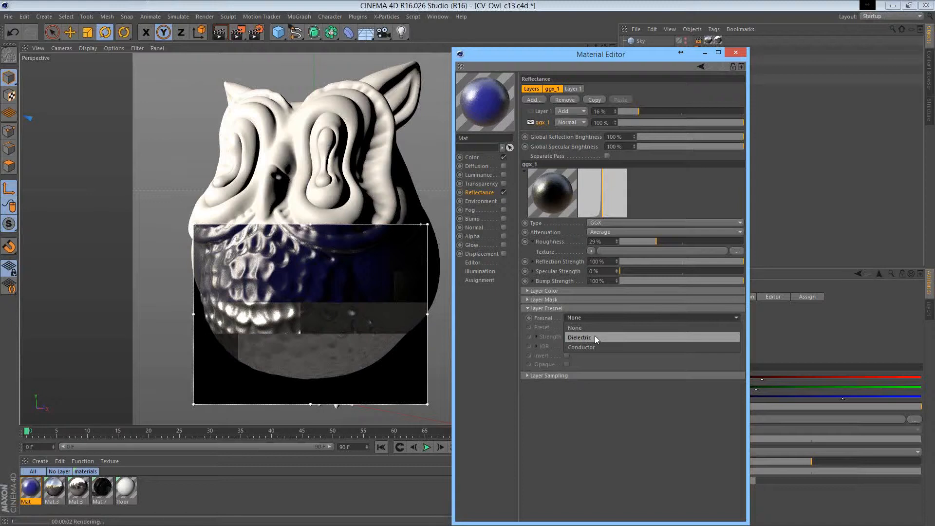
left_click(612, 343)
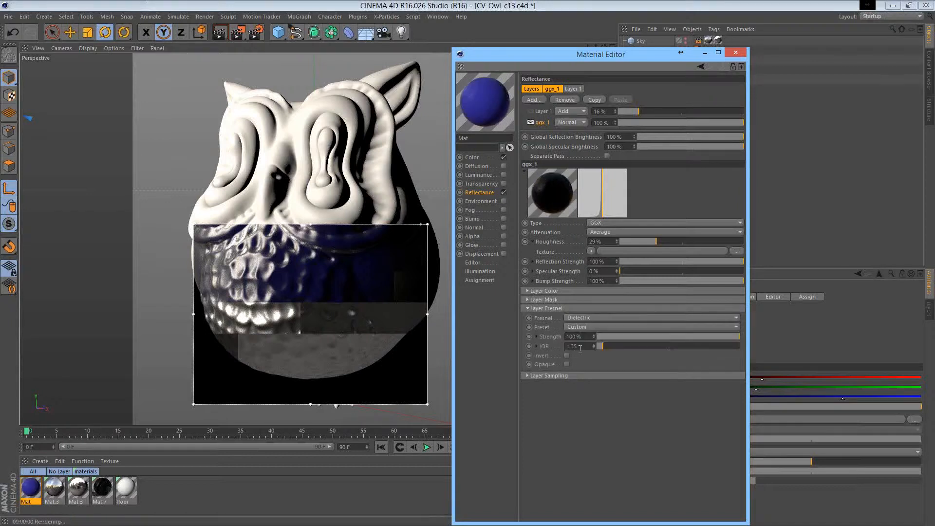
double_click(580, 348)
type("2.2")
key("Return")
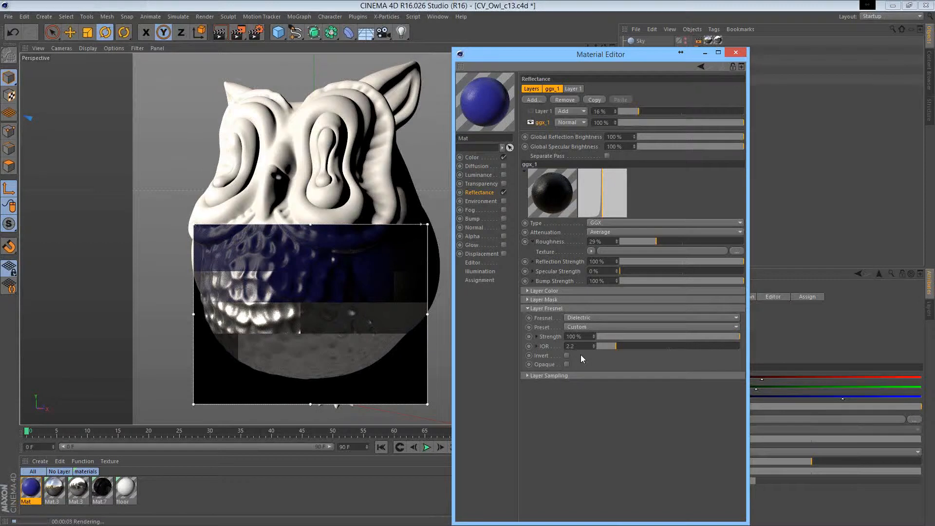
left_click(581, 327)
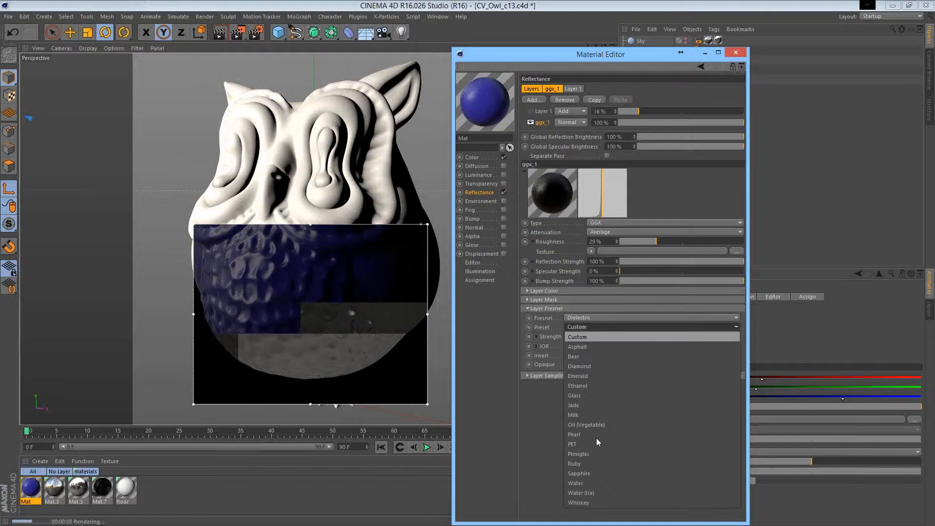
left_click(564, 352)
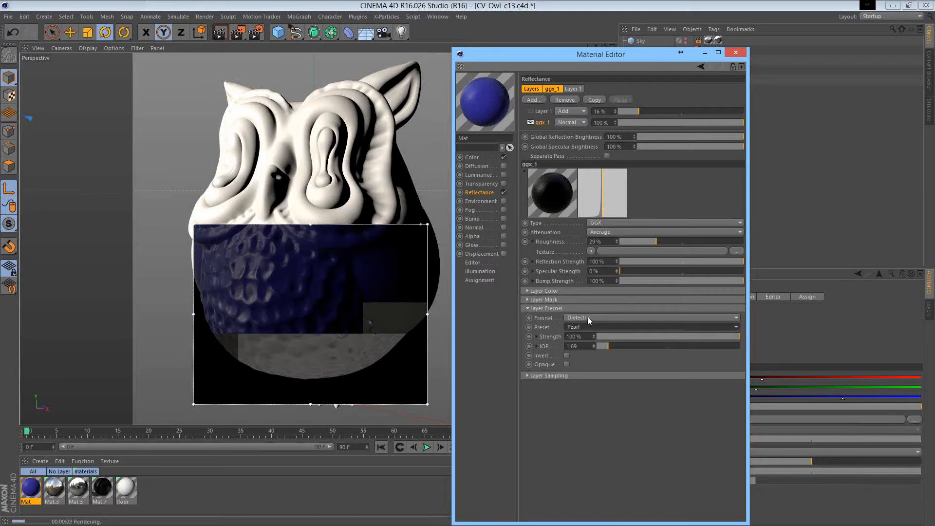
Switch the ggx_1 Layer Fresnel to Conductor and apply the Tin Telluride preset
left_click(589, 318)
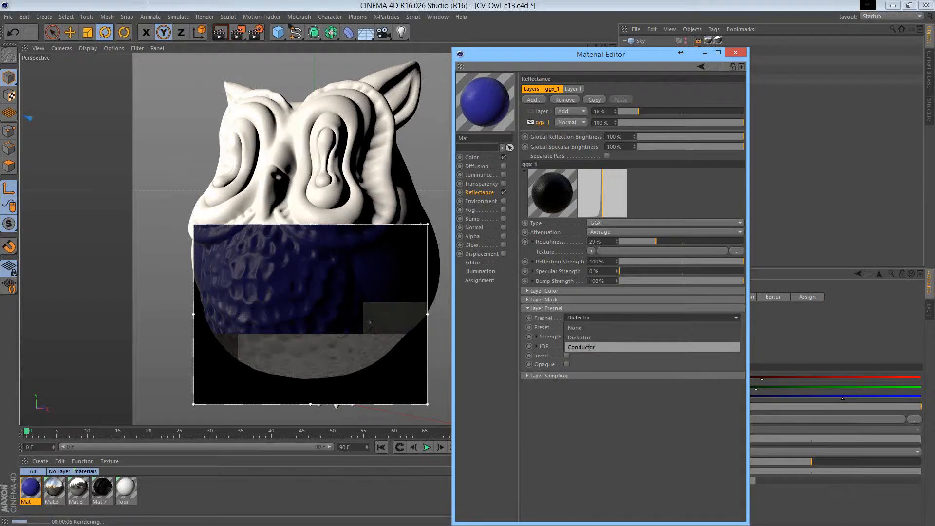
left_click(589, 347)
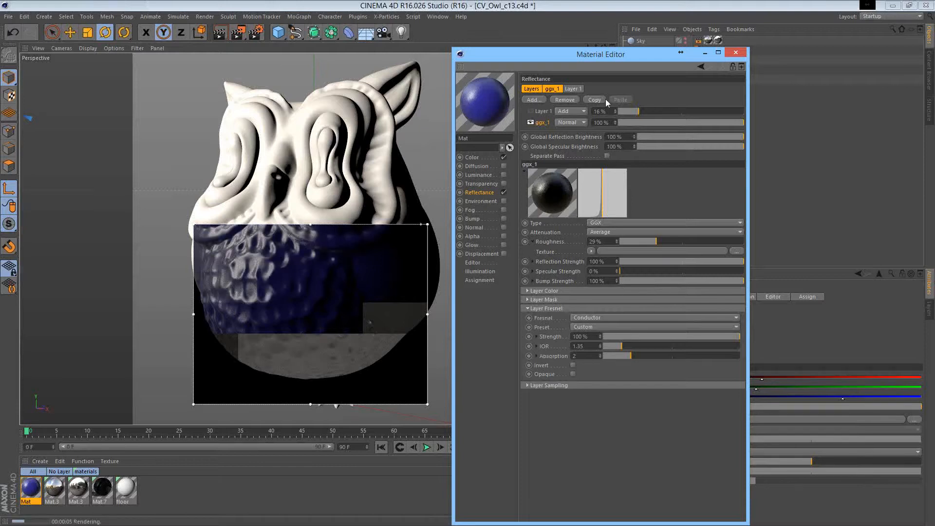
left_click(602, 327)
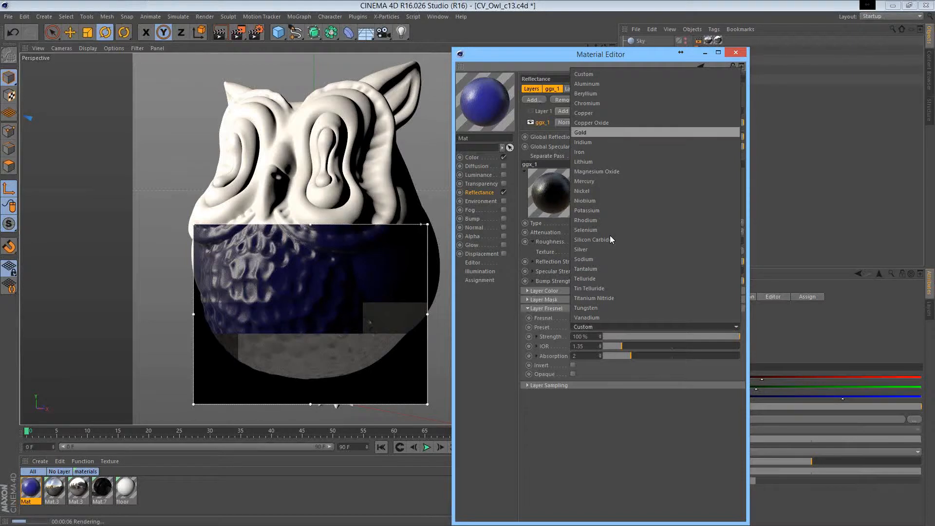
left_click(590, 288)
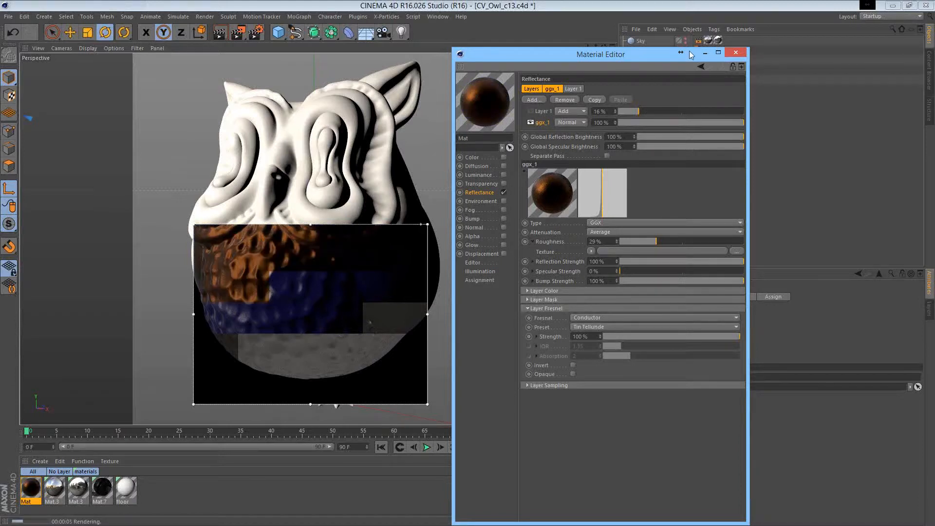
left_click_drag(690, 55, 700, 72)
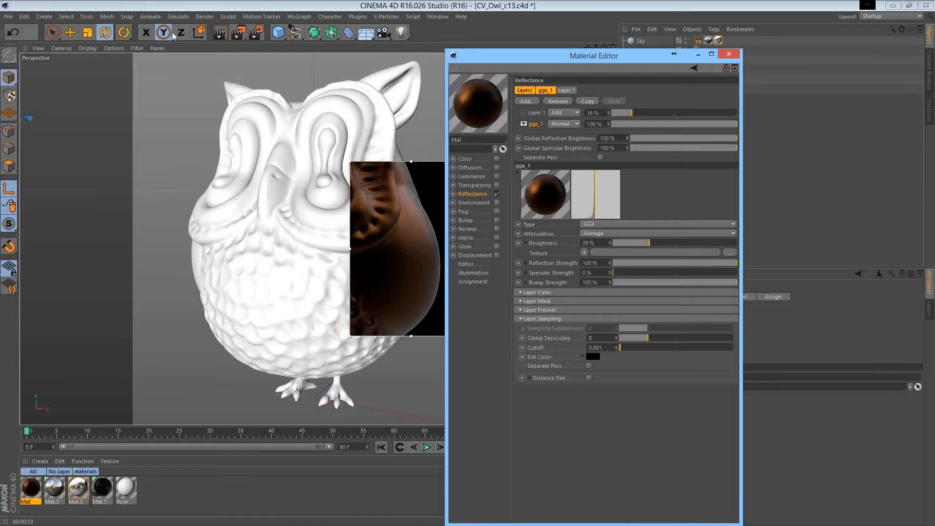
Review the Physical renderer's sampling settings and the ggx_1 layer's Layer Sampling options, including Cutoff
left_click(256, 32)
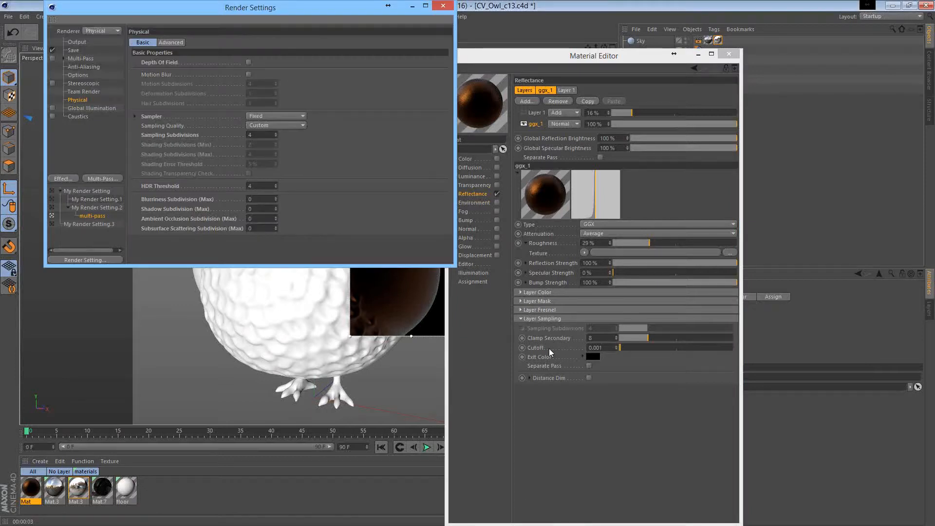
left_click(548, 349)
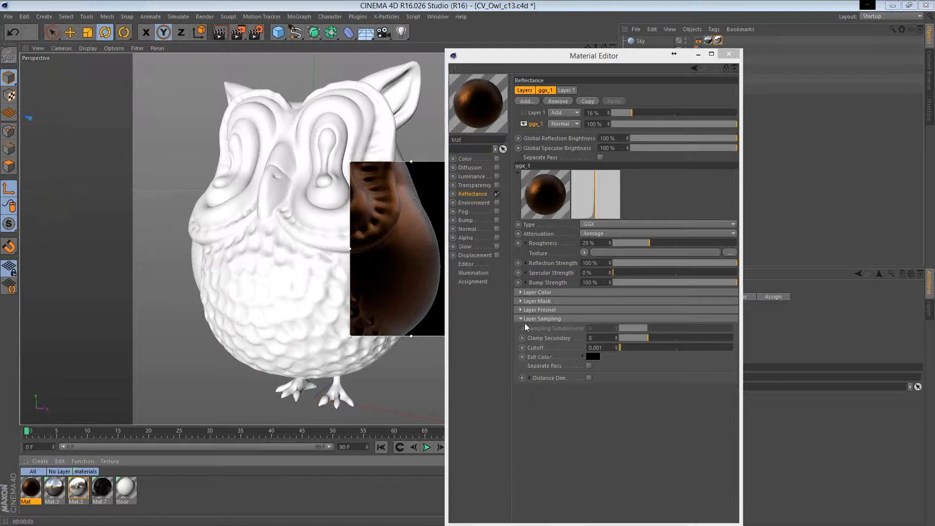
left_click(535, 347)
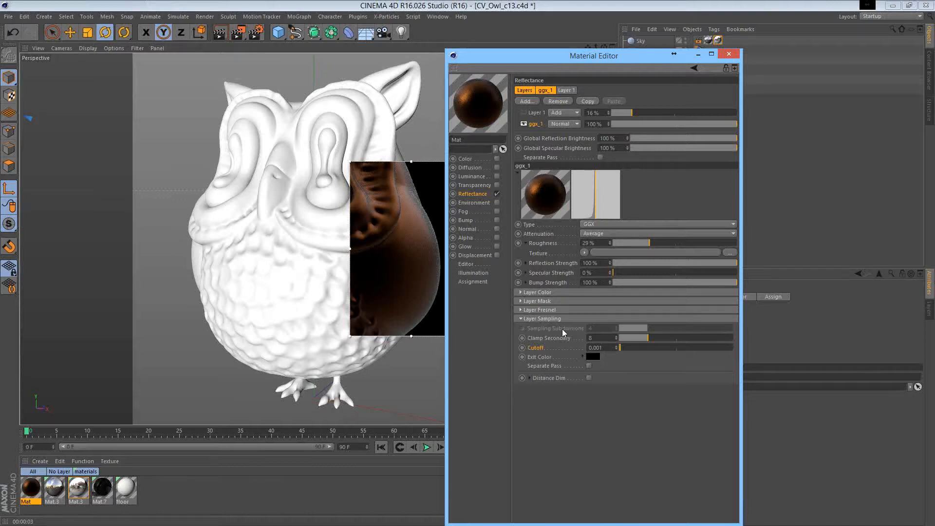
Create a new scene with a sphere above a plane, give the plane a new material, and preview it in a render region
key("ctrl+n")
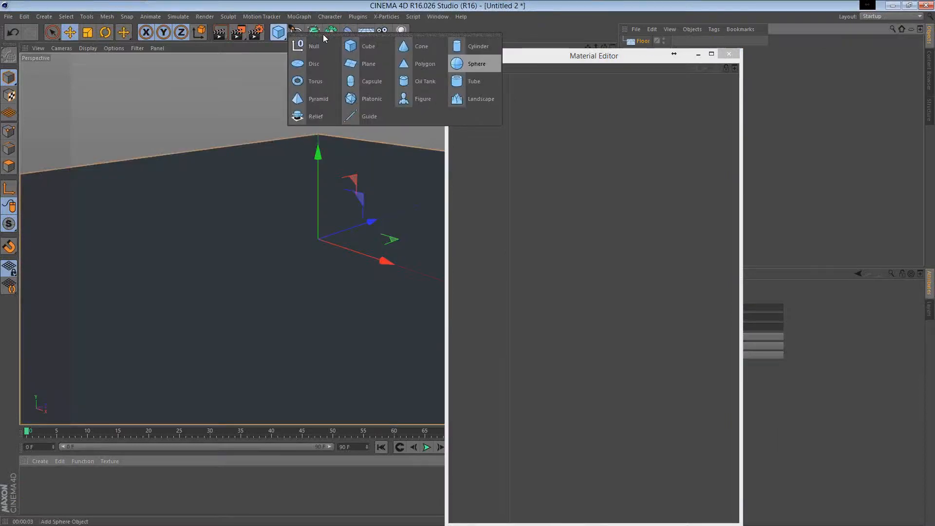
key("Delete")
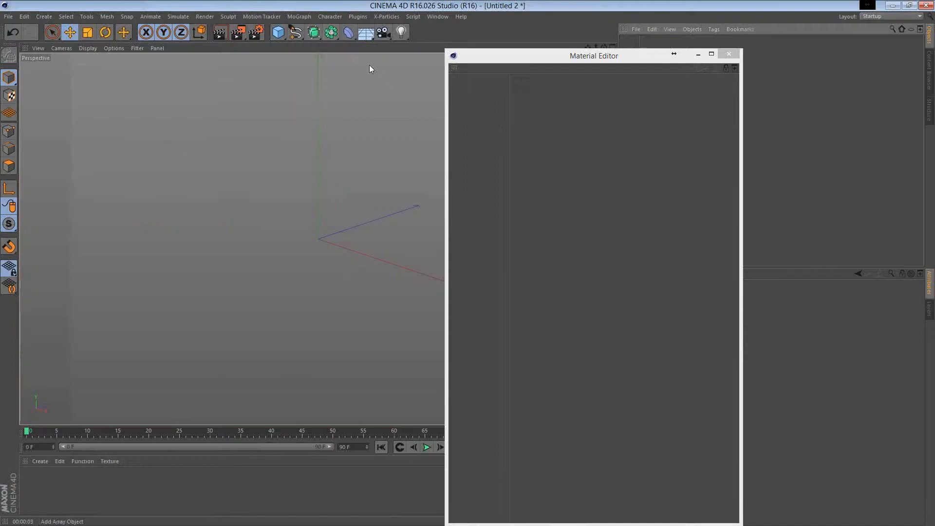
left_click(369, 65)
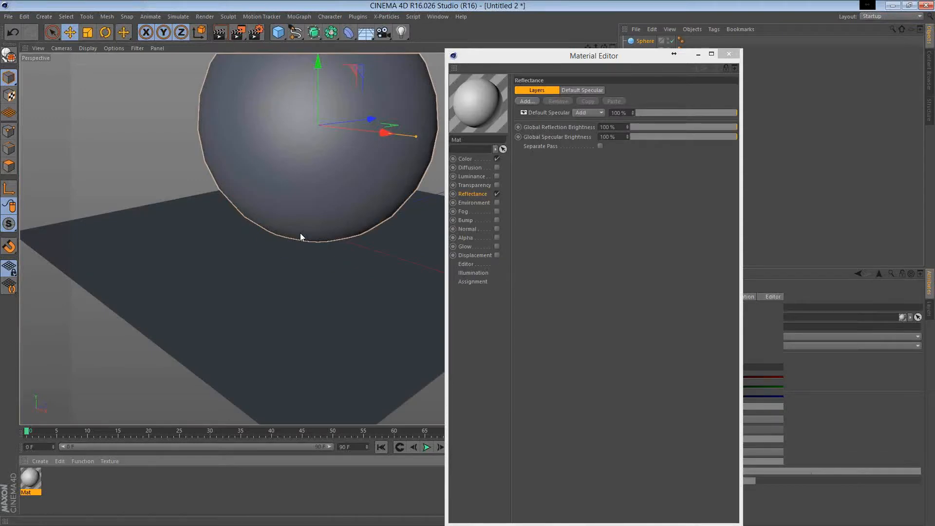
left_click(360, 326)
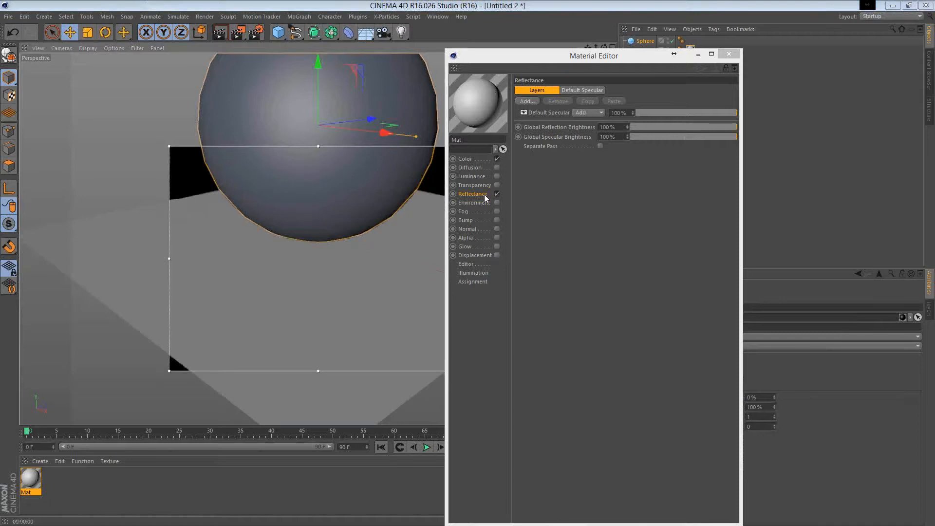
Disable the material's Color channel, replace its Default Specular layer with a Beckmann layer, and extend the render region over the whole reflection
left_click(497, 158)
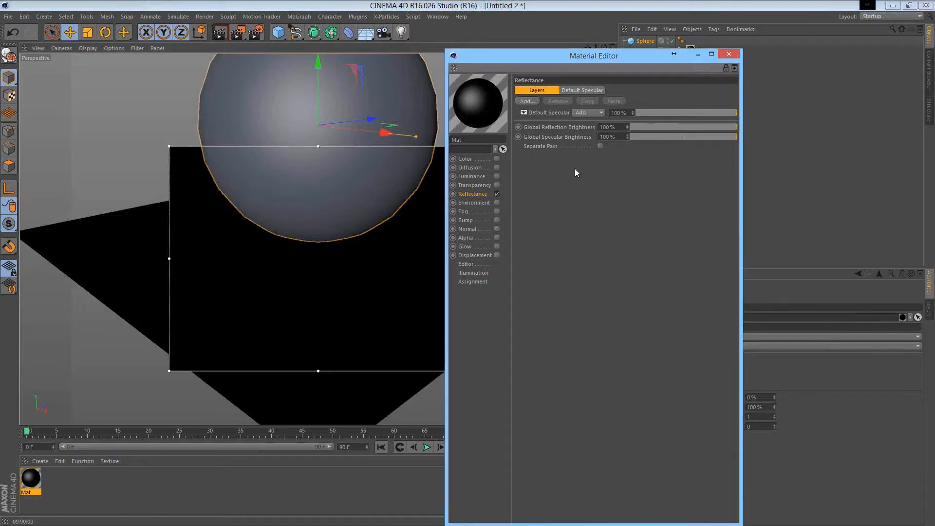
left_click(558, 101)
left_click(527, 101)
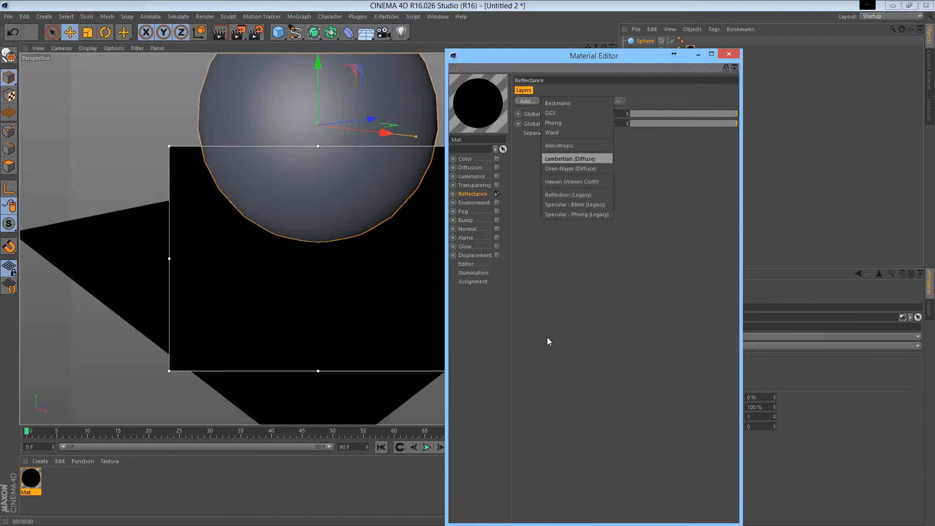
left_click(558, 103)
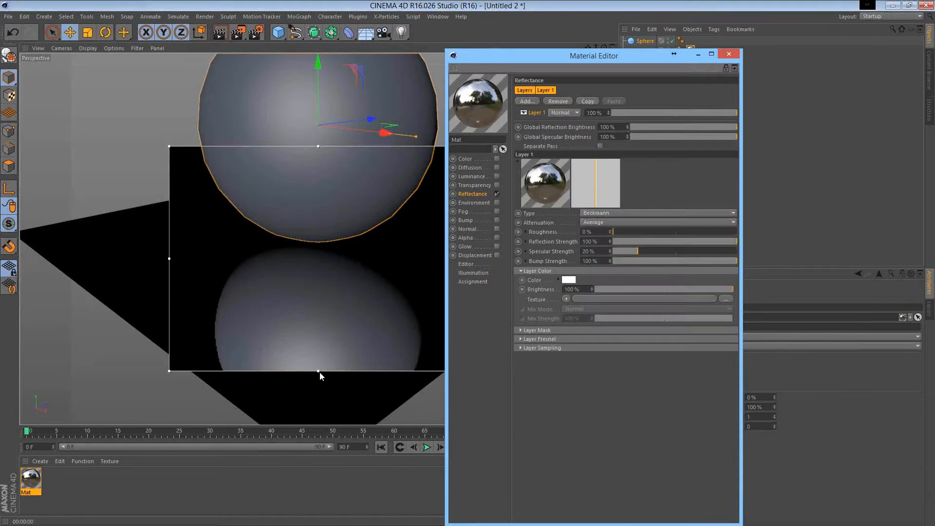
left_click_drag(320, 375, 321, 424)
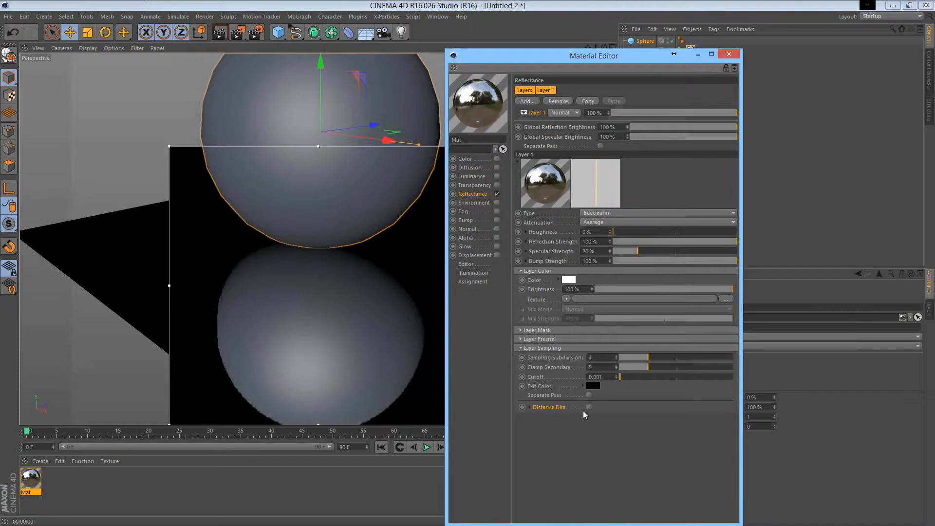
Enable Distance Dim in the Beckmann layer's sampling settings and set its Distance to 198
left_click(589, 407)
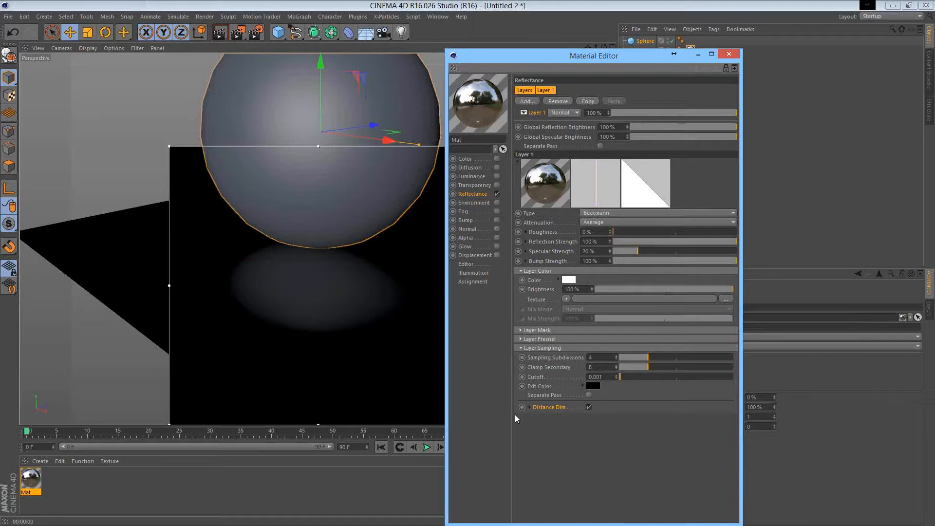
left_click(529, 407)
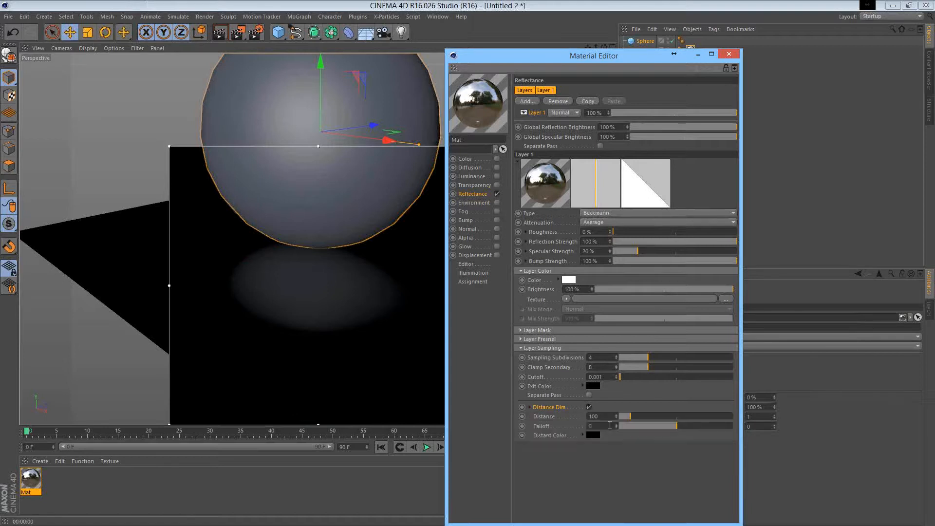
left_click(650, 418)
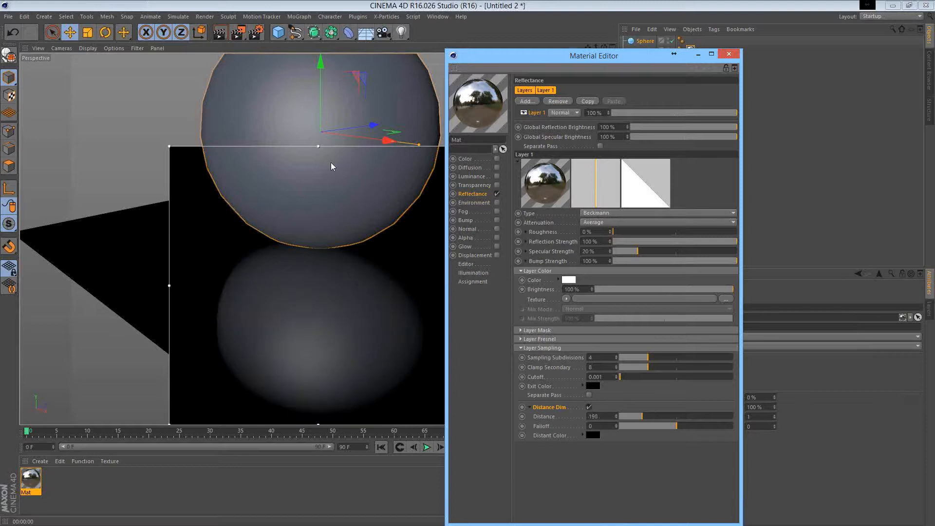
Try Distance Dim Falloff values of -0.54, -0.32 and -0.44 on the plane's reflection
left_click(647, 426)
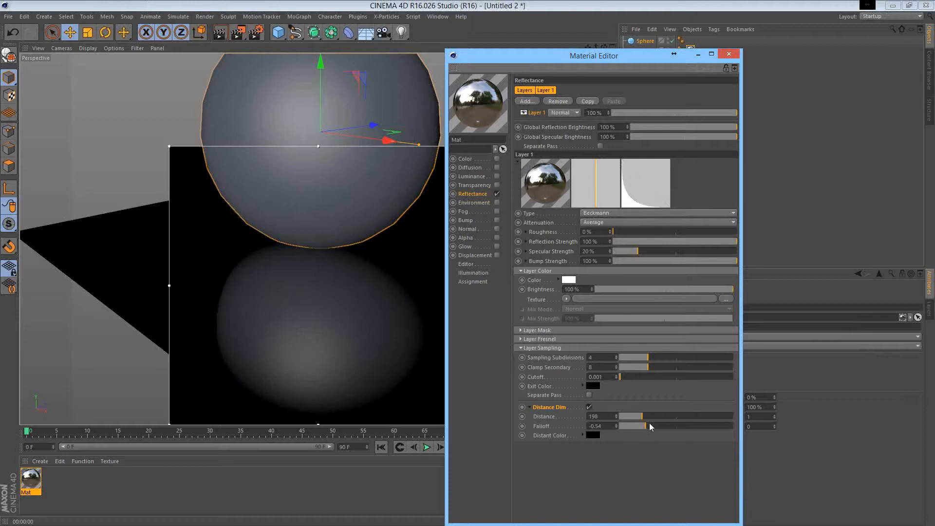
left_click(649, 423)
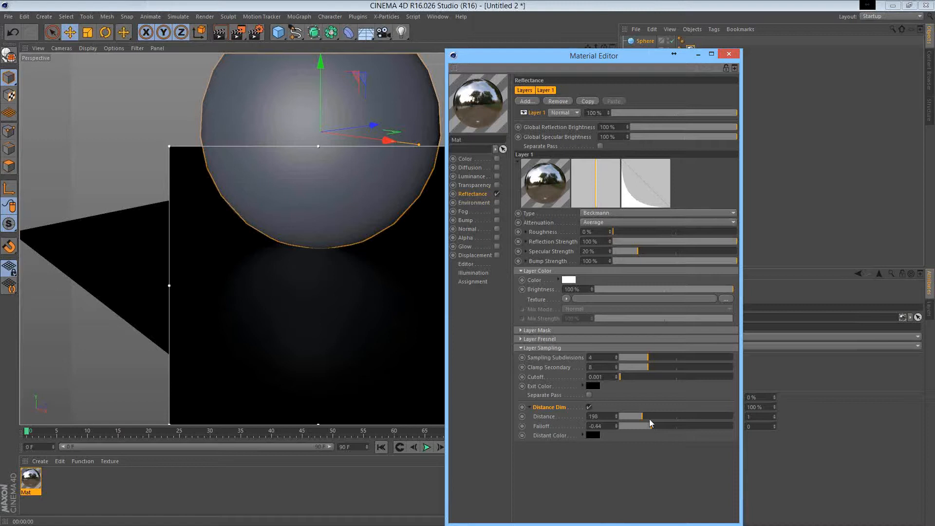
left_click(656, 426)
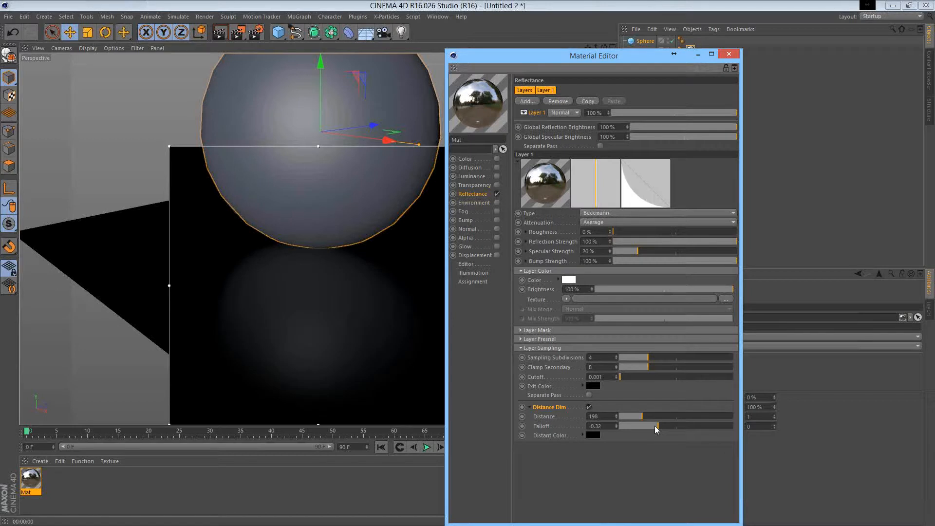
left_click_drag(655, 426, 653, 426)
left_click(651, 426)
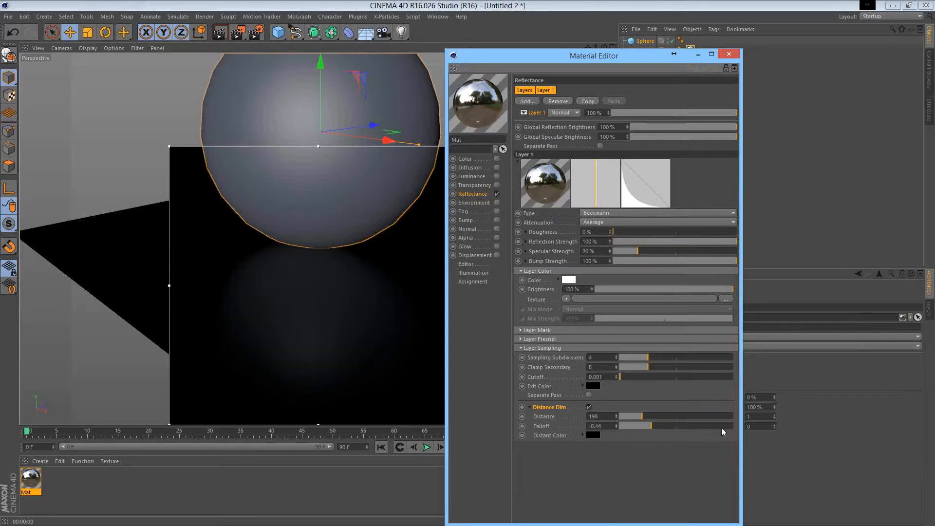
Try a Distance Dim Falloff of 0.78, and set the Distance to 117 and the Falloff to -0.11
left_click(720, 428)
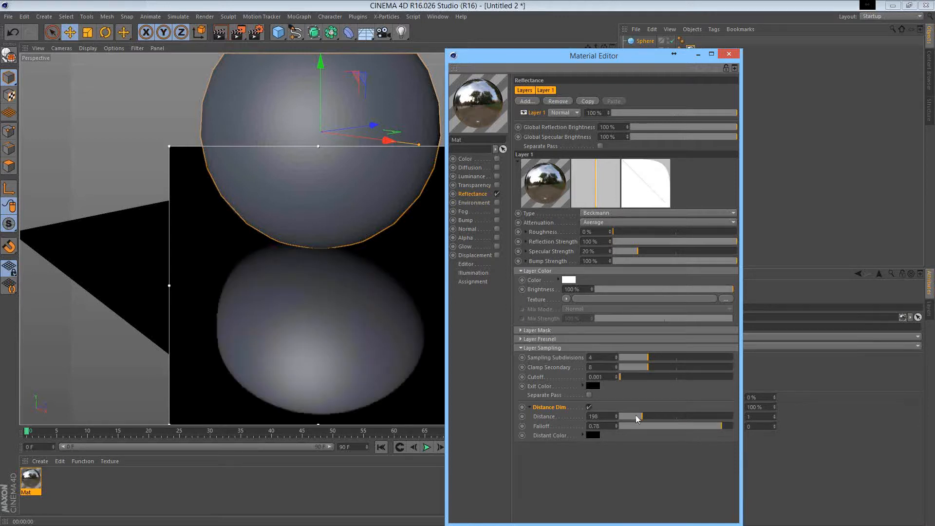
left_click_drag(637, 418, 631, 417)
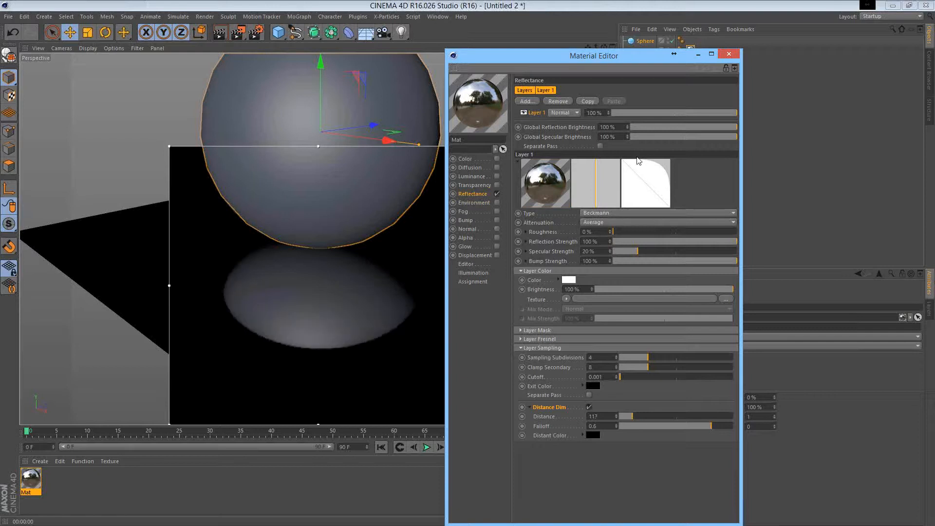
left_click(671, 425)
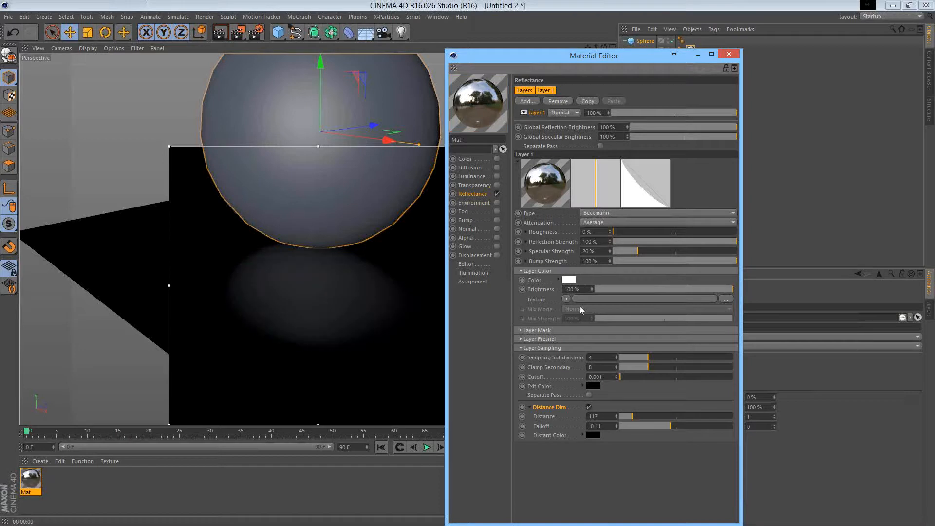
Return to the CV_Owl_c13 scene, remove both reflectance layers from the owl material, and add an Anisotropic layer
left_click_drag(591, 289, 670, 484)
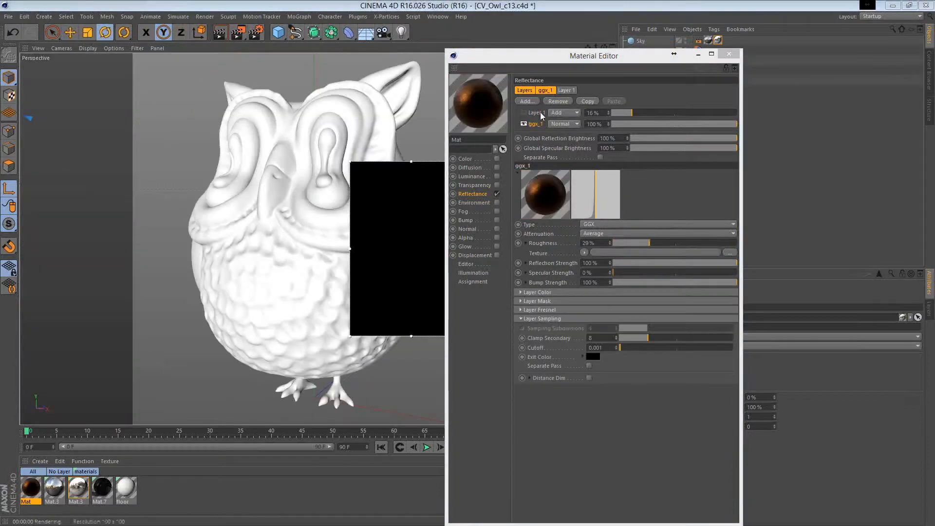
left_click(556, 102)
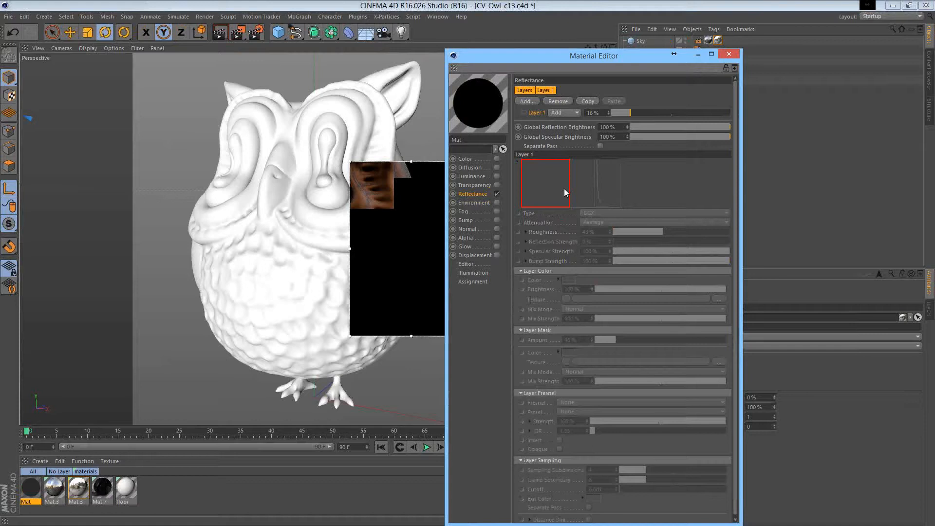
left_click(558, 101)
left_click(527, 101)
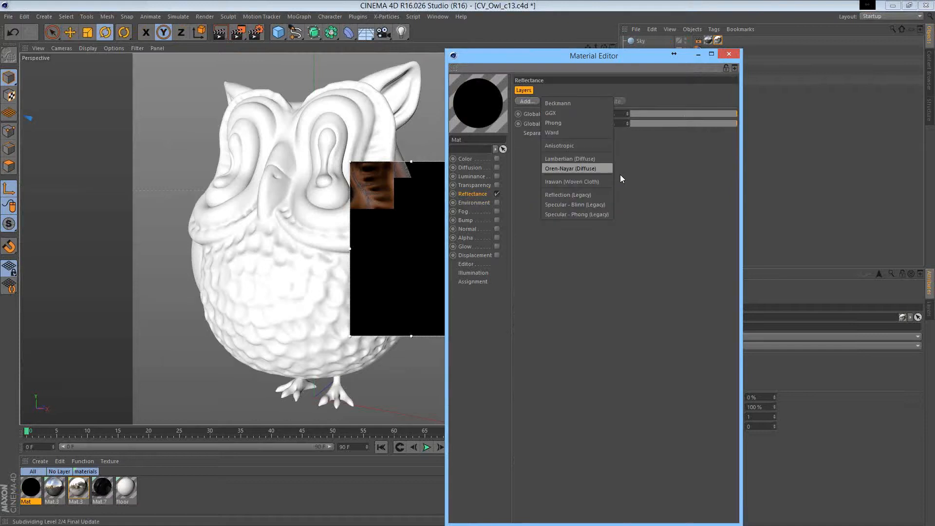
left_click(559, 145)
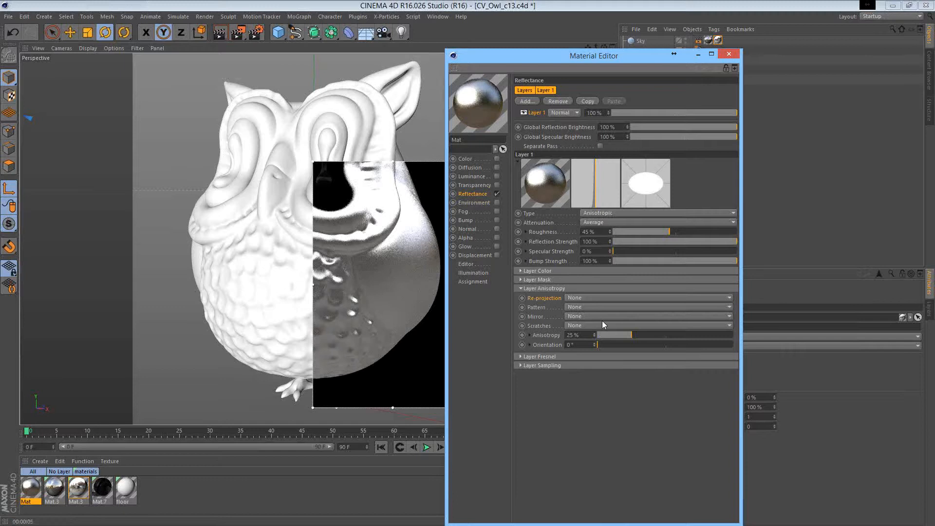
Inspect the Re-projection options, and set the anisotropic layer's Pattern to Circular and its Scratches to Primary
left_click(592, 298)
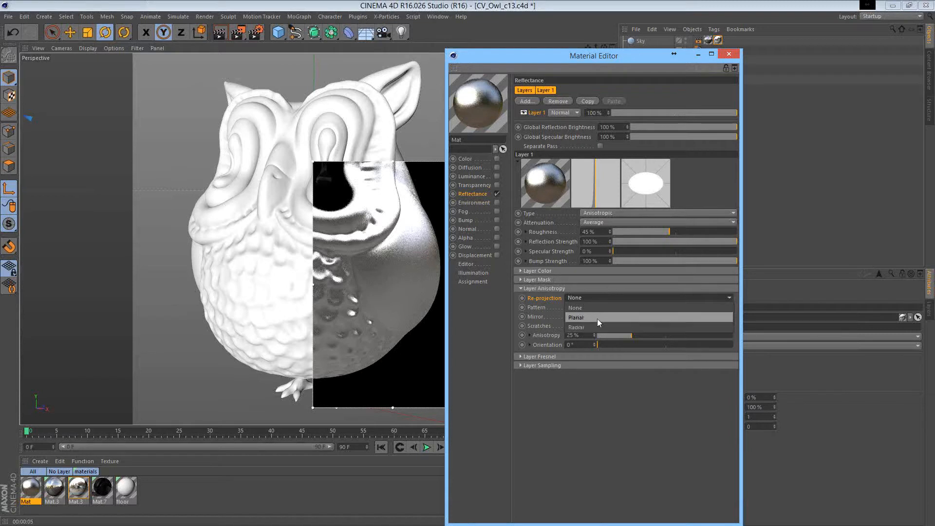
left_click(602, 407)
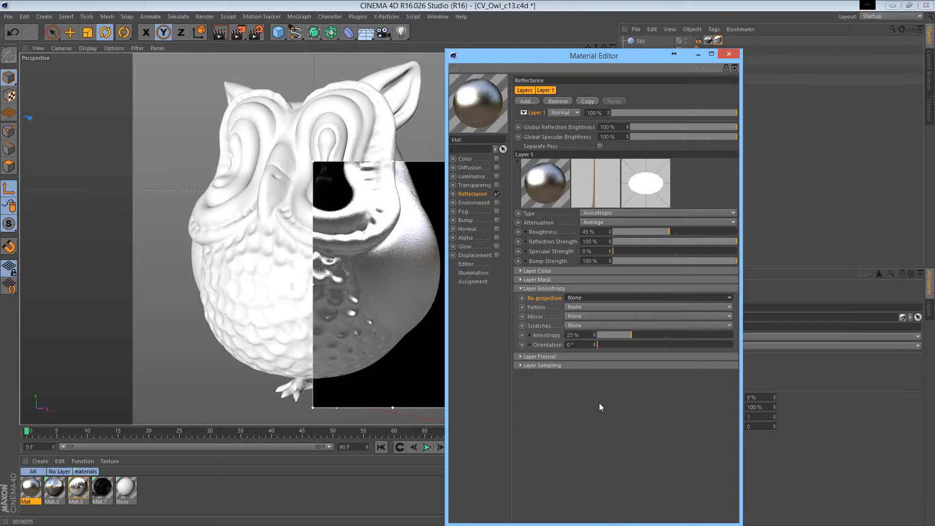
left_click(574, 307)
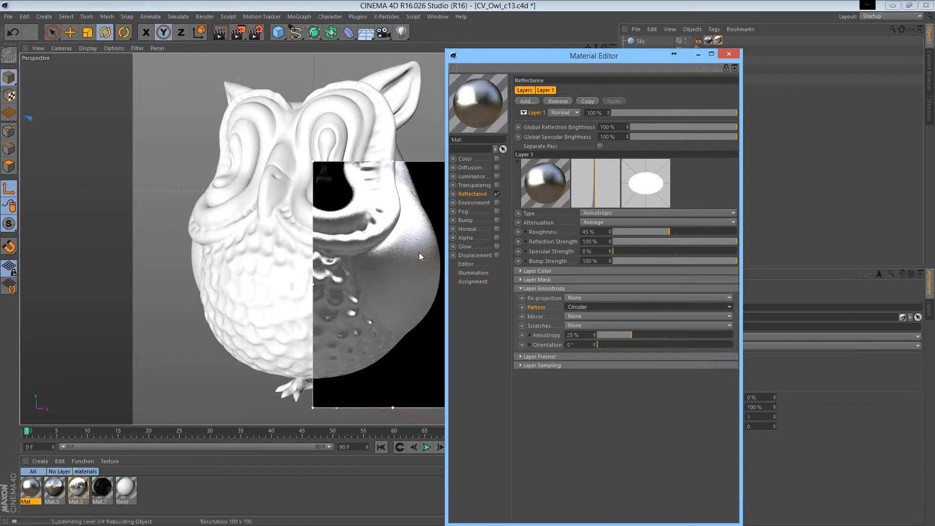
left_click(578, 327)
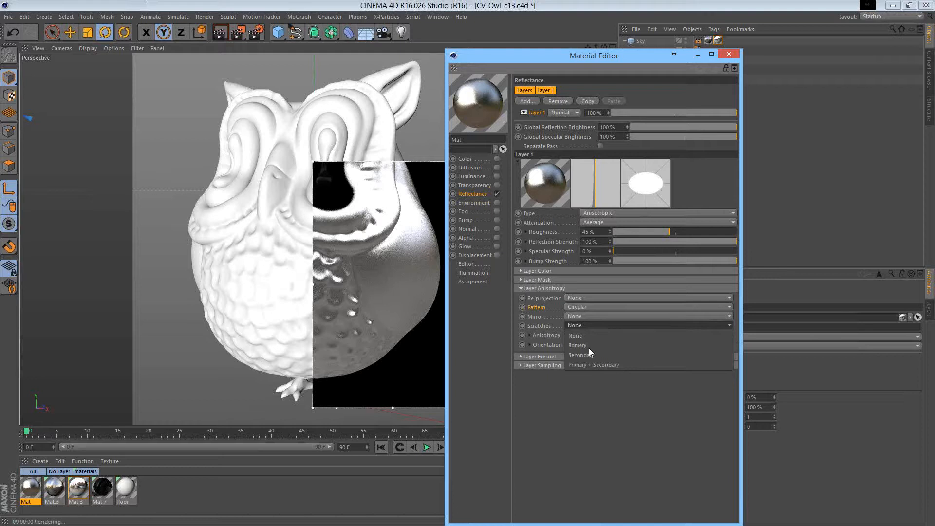
left_click(645, 342)
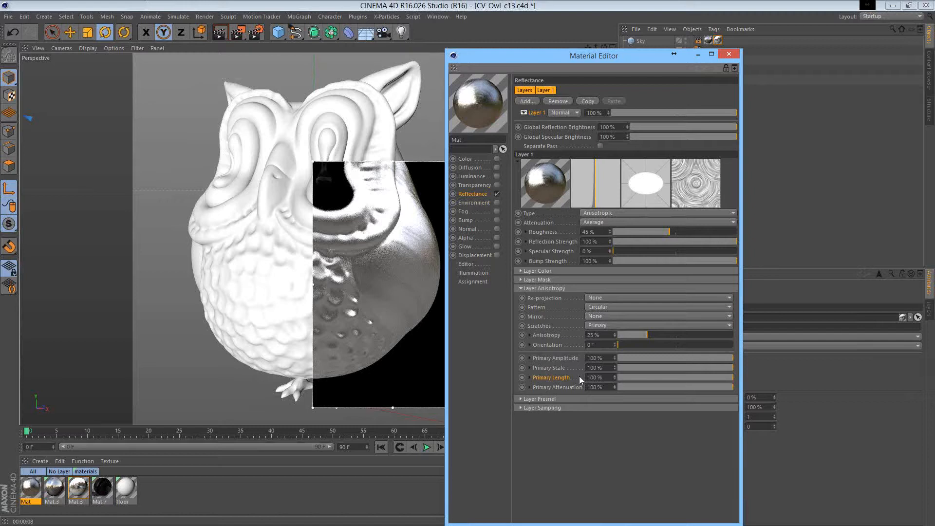
Set the scratches' Primary Amplitude to 500%, Primary Scale to 40% and Primary Length to 500%
double_click(595, 358)
type("500")
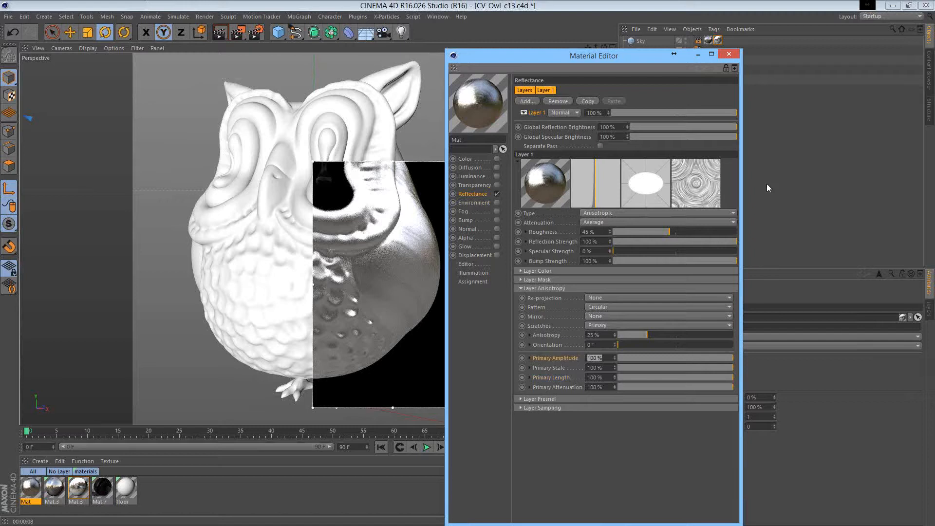
key("Tab")
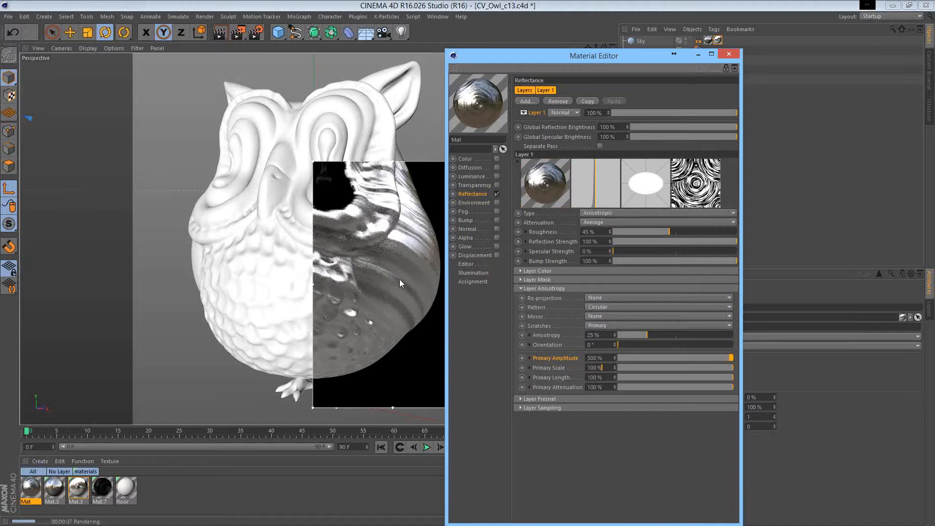
left_click(657, 367)
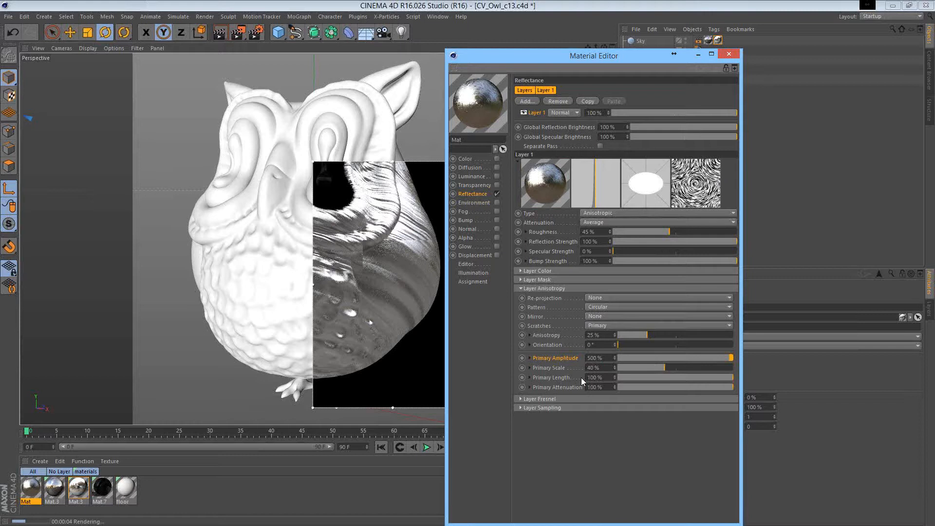
type("500")
key("Return")
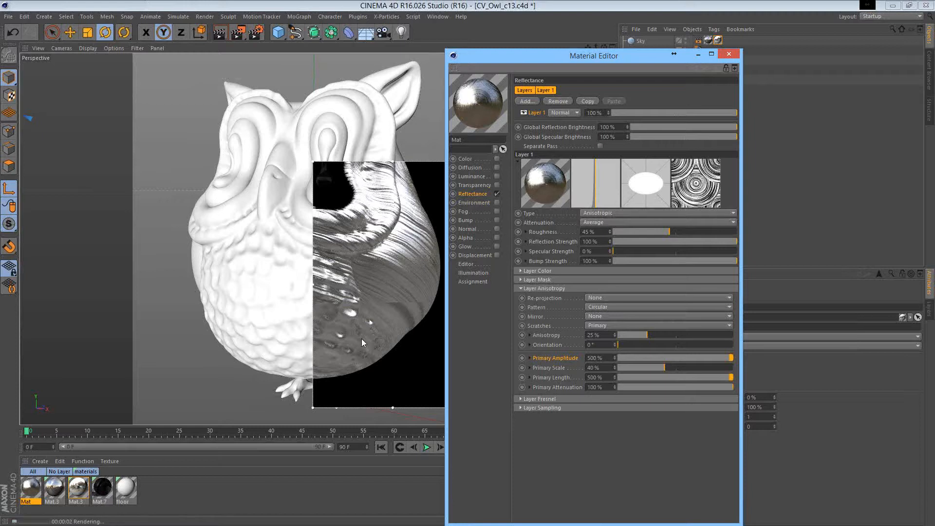
Set the anisotropic layer's Re-projection to Planar with a Scale of 20%
left_click(586, 304)
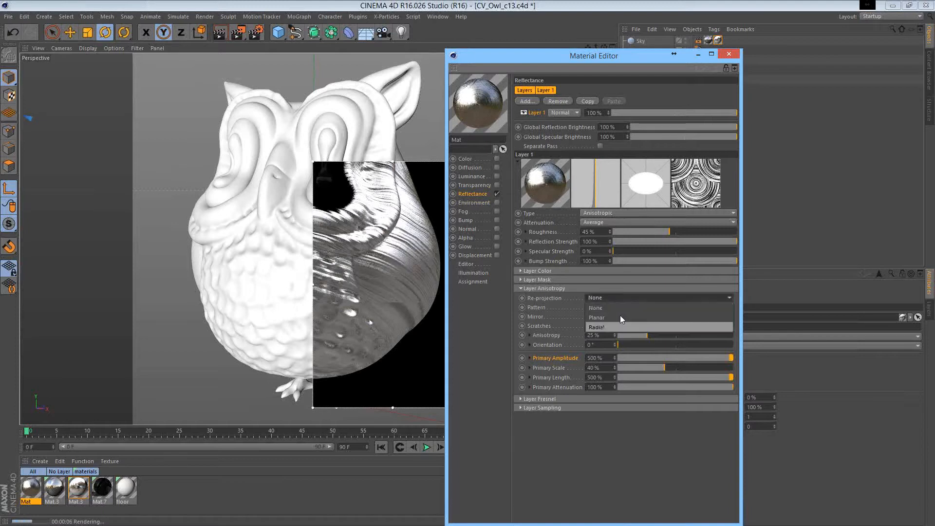
left_click(620, 316)
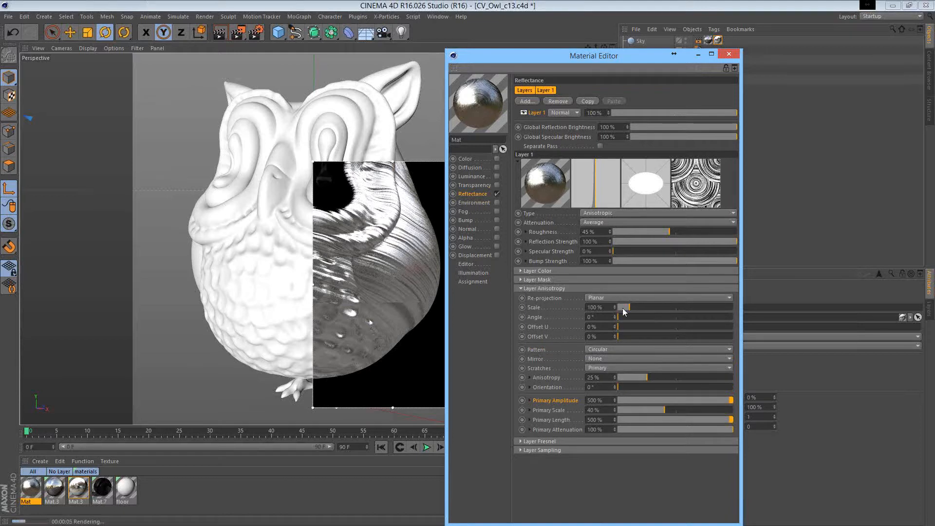
left_click_drag(623, 309, 621, 307)
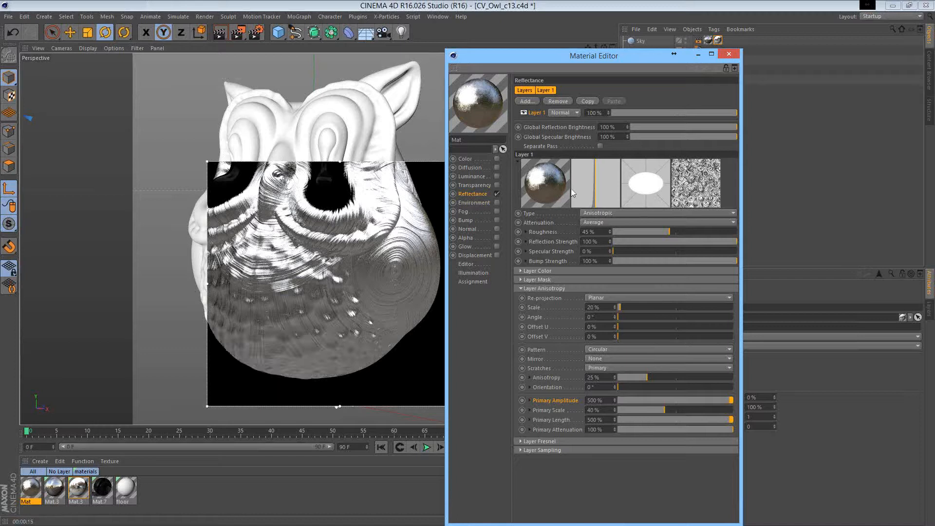
Remove the anisotropic layer from the owl material and add an Irawan (Woven Cloth) layer
left_click(557, 101)
left_click(527, 101)
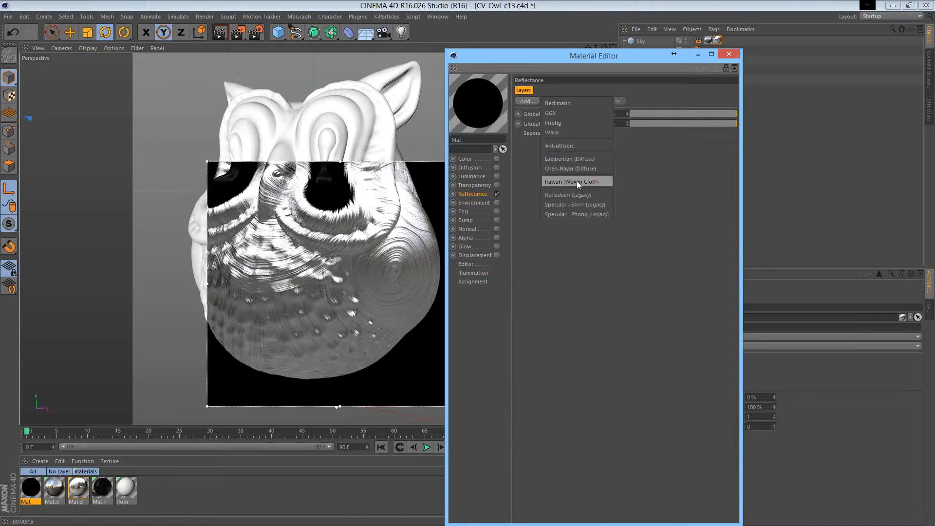
left_click(577, 181)
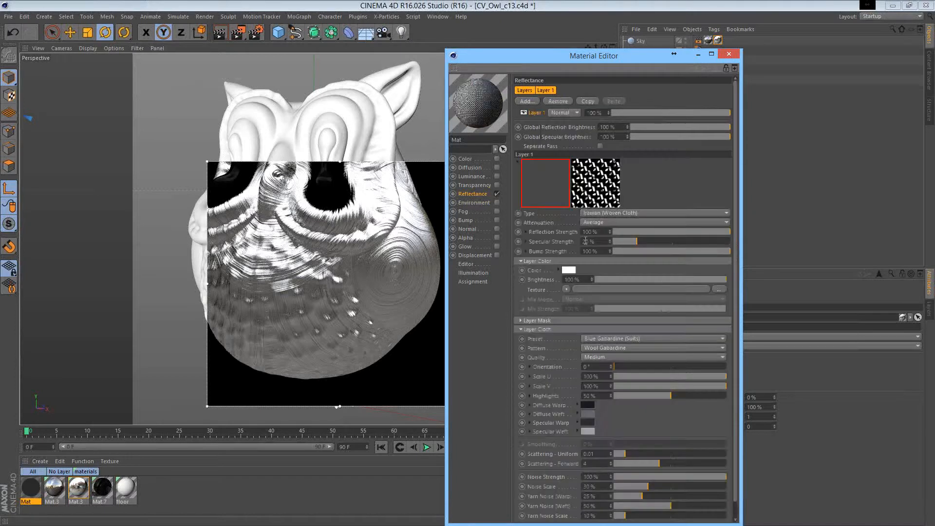
Set the woven cloth layer's Specular Strength to 0%, Scale U to 6% and Scale V to 7%
double_click(585, 241)
type("0")
key("Return")
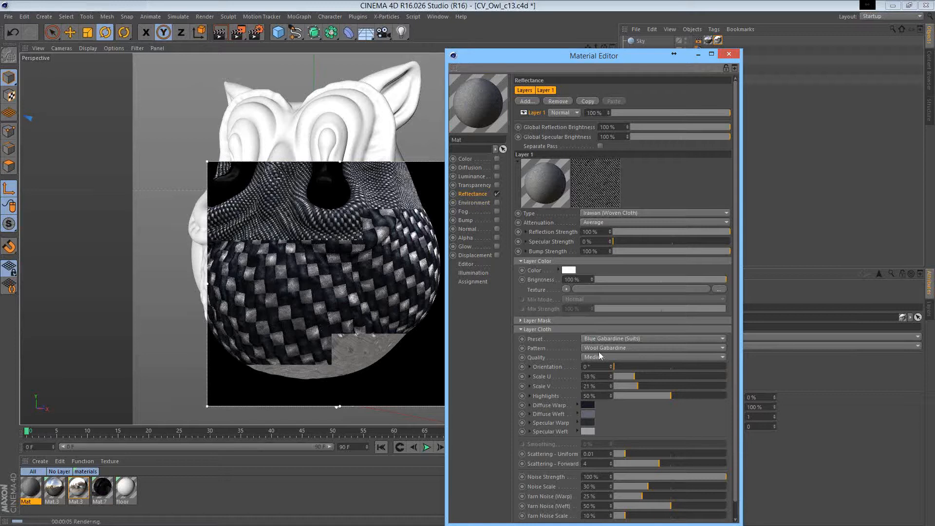
left_click(620, 375)
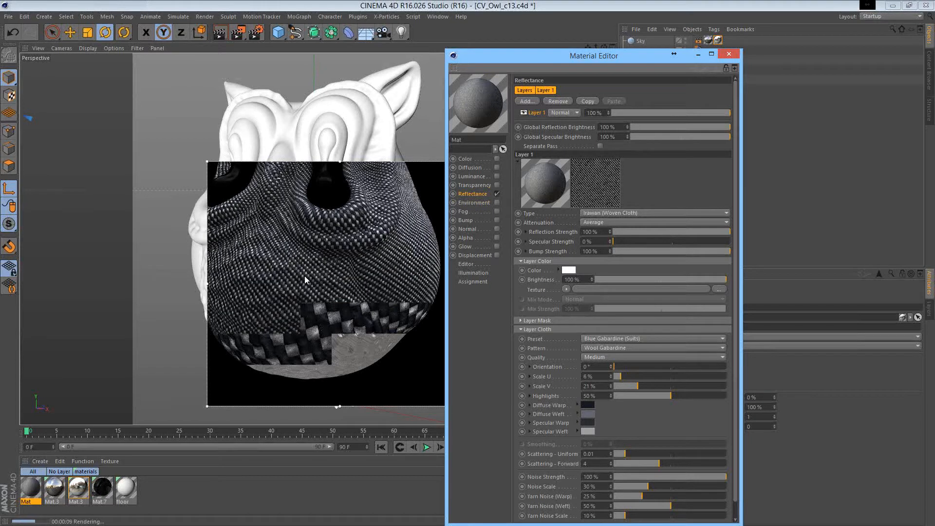
key("ctrl+z")
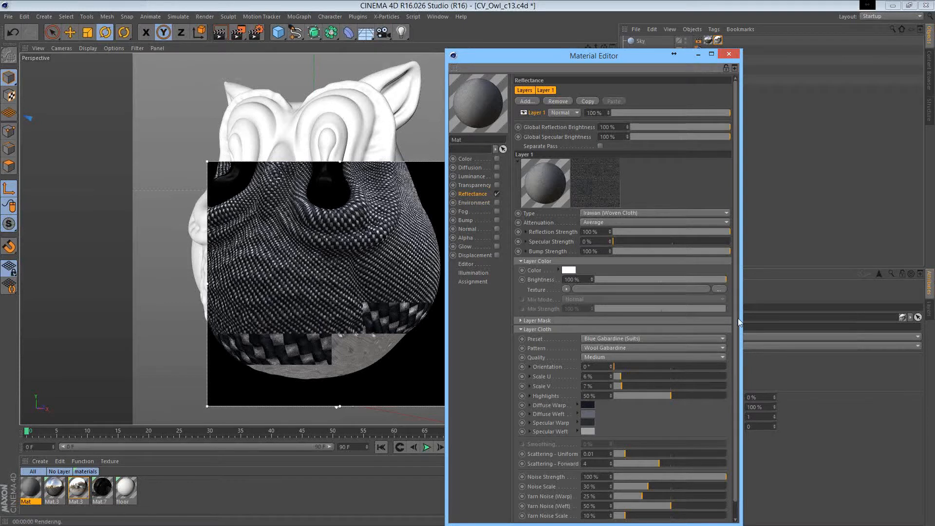
Review the cloth presets without changing them, and set the Diffuse Warp color to blue (RGB 34, 89, 210)
scroll(594, 342, "down", 1)
left_click(603, 321)
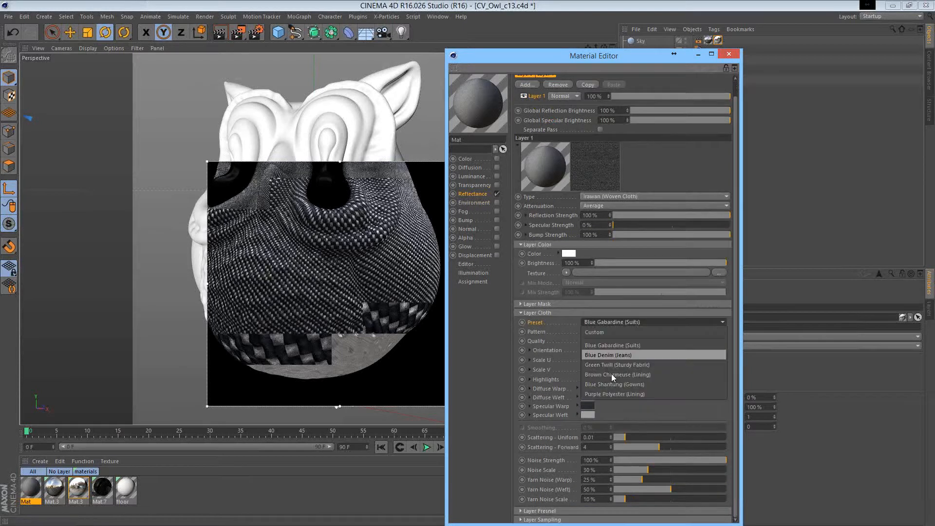
left_click(548, 339)
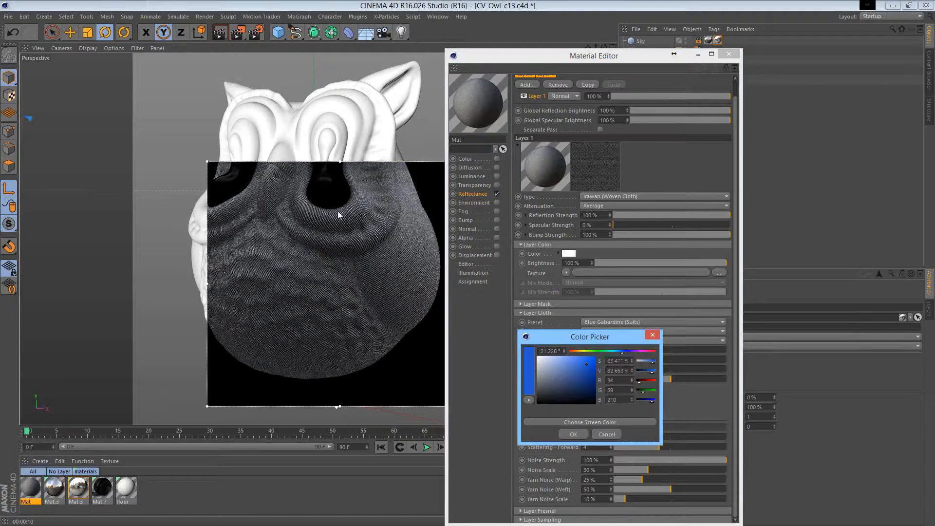
key("Return")
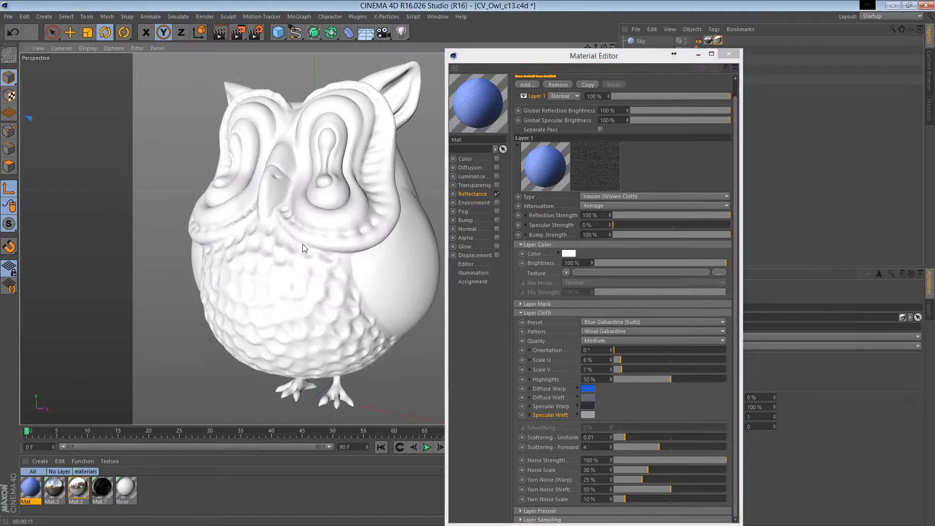
left_click(303, 248)
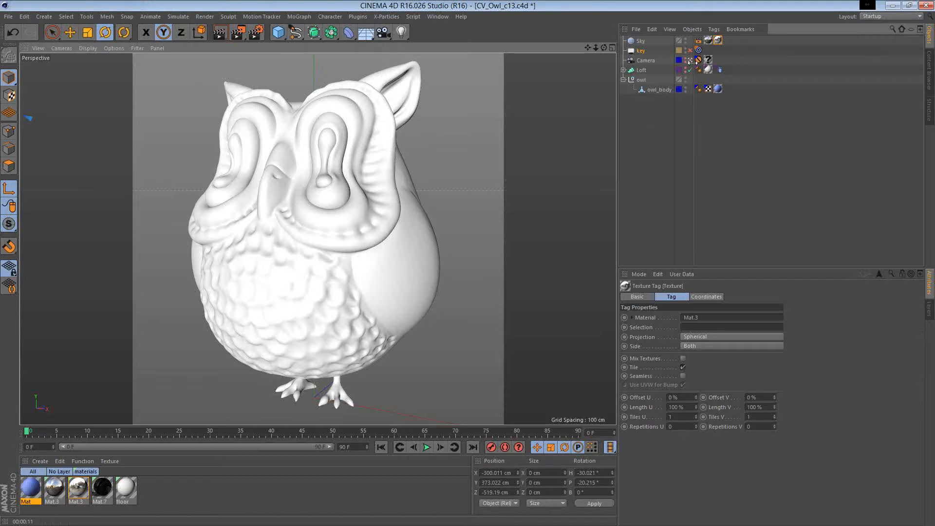
Clear the object selection, and activate the Polygon Pen with Reproject Result enabled
left_click(677, 127)
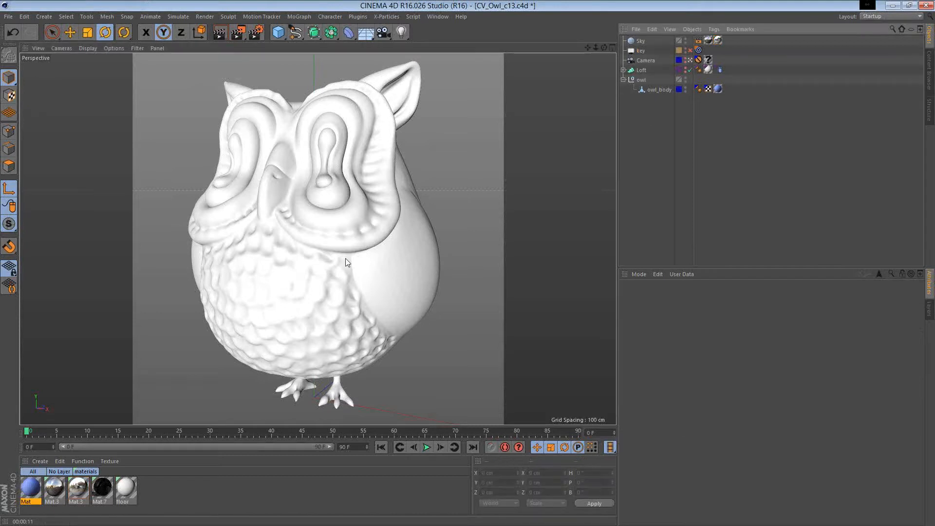
left_click_drag(346, 259, 332, 211, "alt")
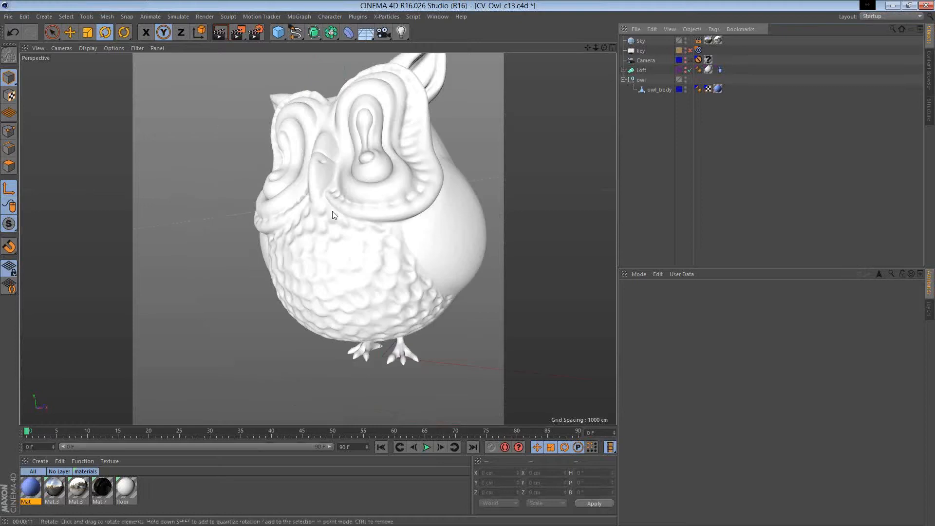
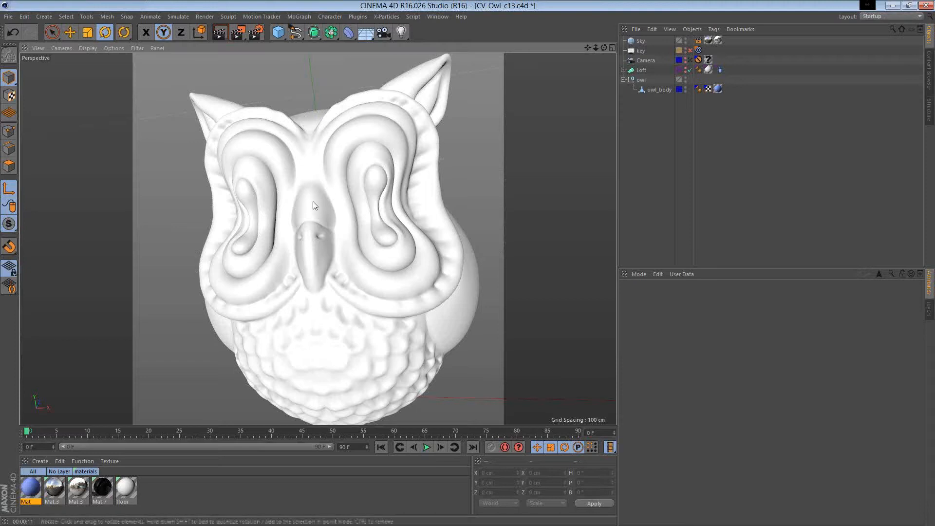
left_click_drag(314, 206, 42, 129, "alt")
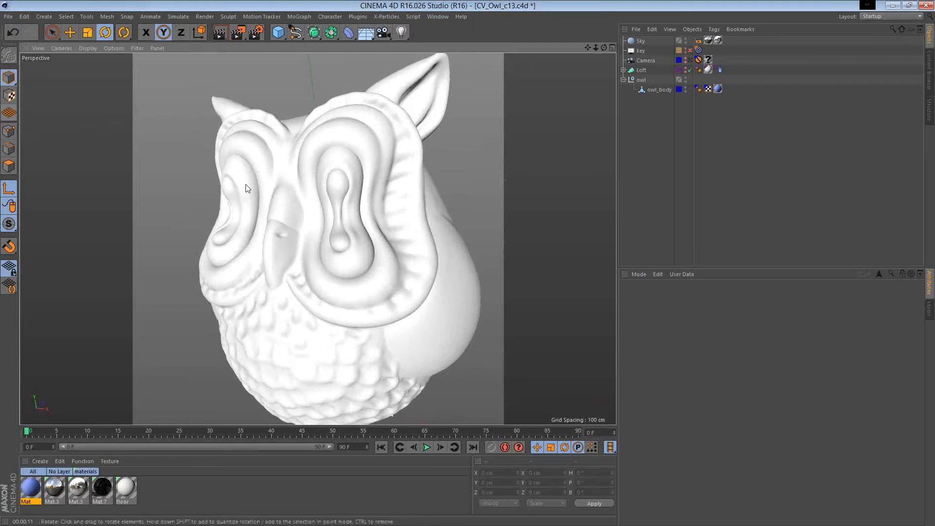
key("l")
key("shift+c")
type("poly")
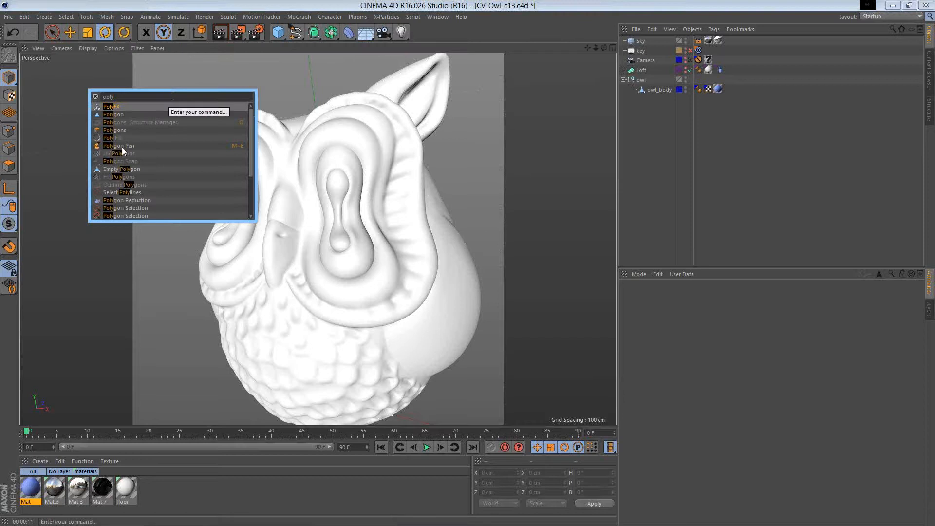
left_click_drag(122, 146, 317, 183)
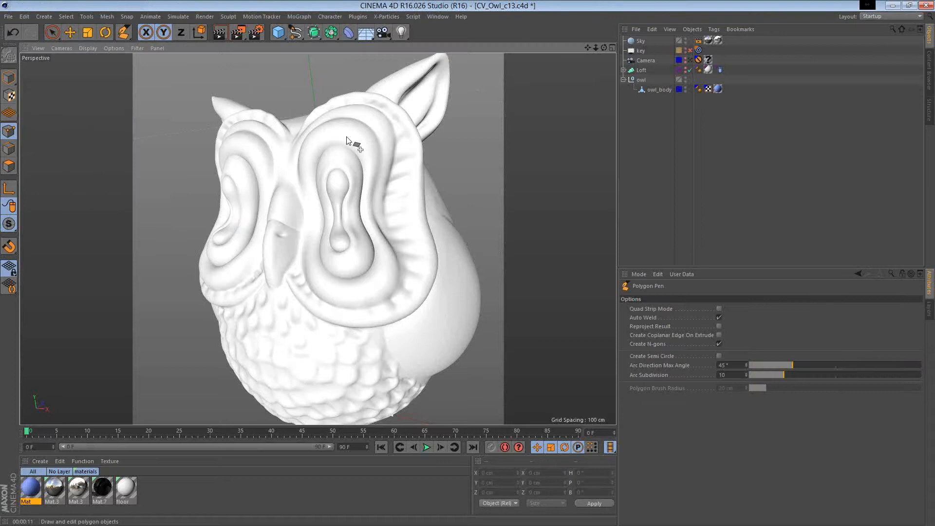
scroll(347, 137, "up", 5)
left_click_drag(347, 137, 262, 166, "alt")
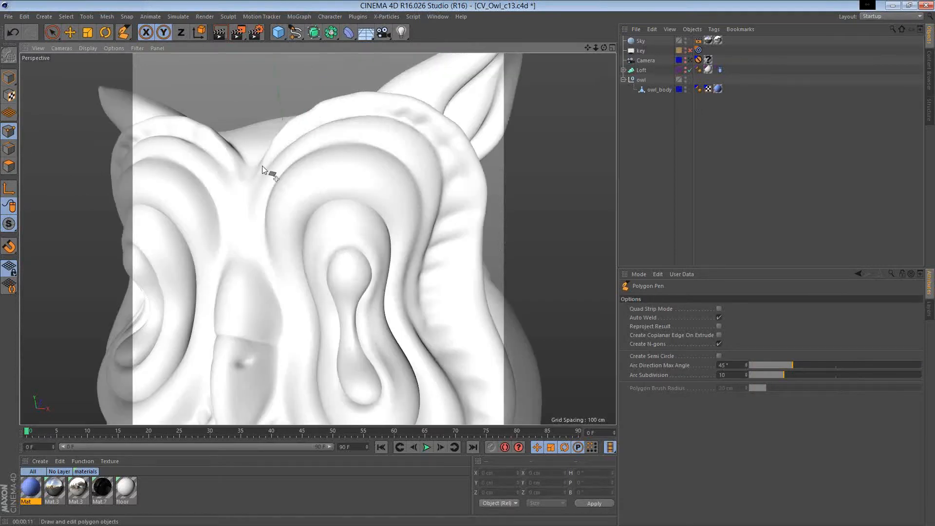
left_click_drag(262, 165, 258, 188, "alt")
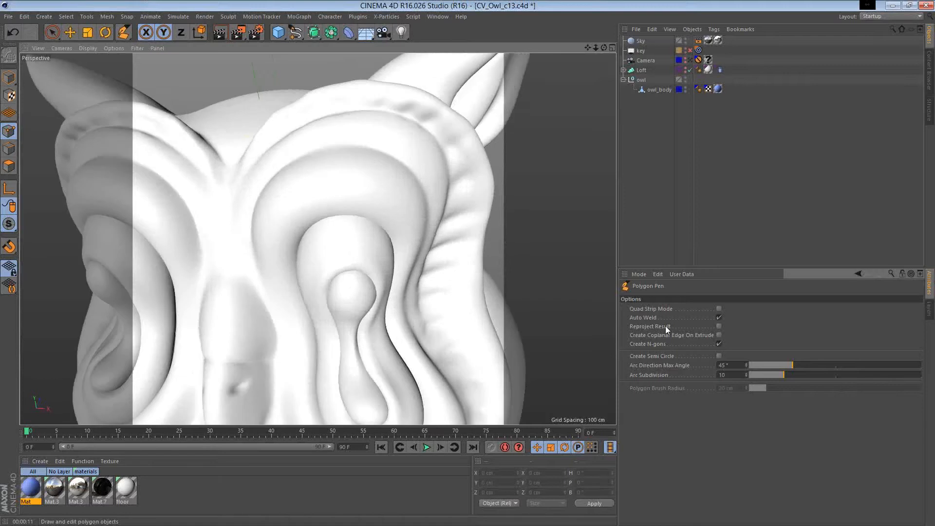
left_click(665, 325)
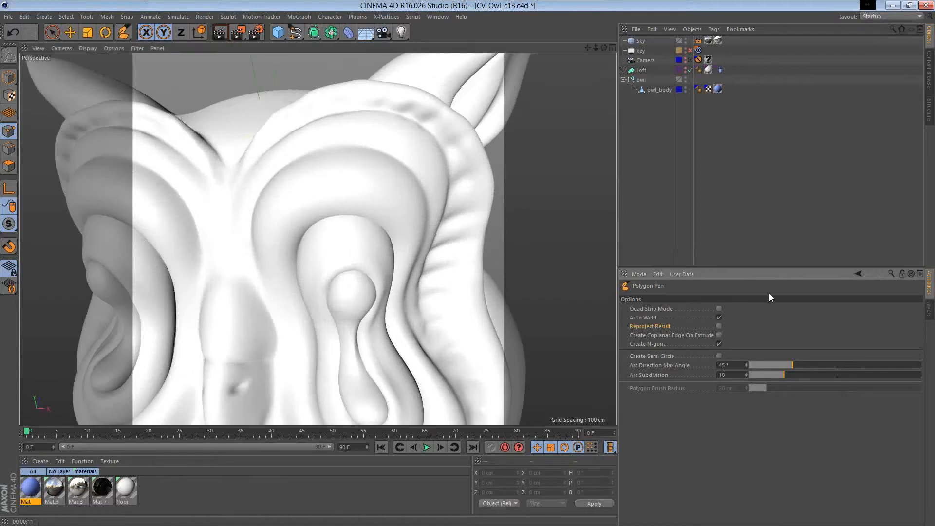
left_click(719, 326)
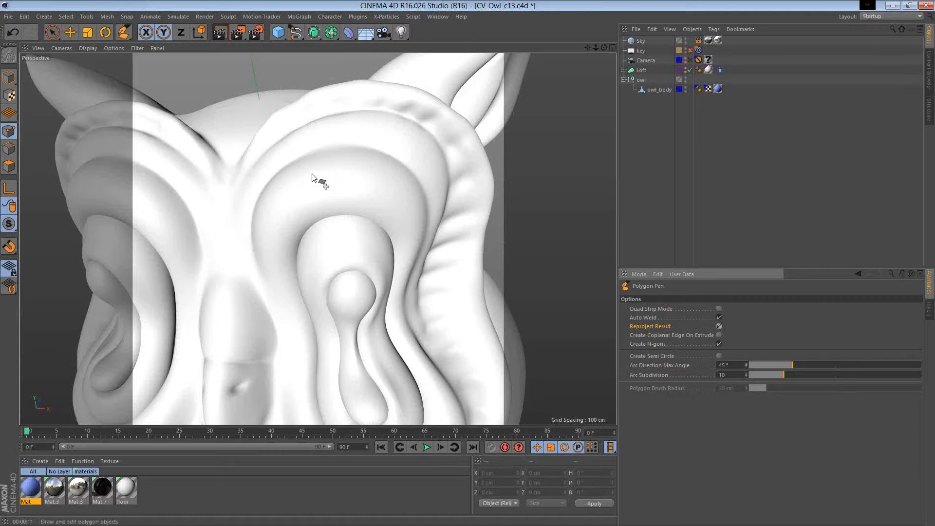
Draw a curved strip of polygons on the owl's surface, over and down the outer side of its eye
left_click_drag(301, 235, 298, 251, "alt")
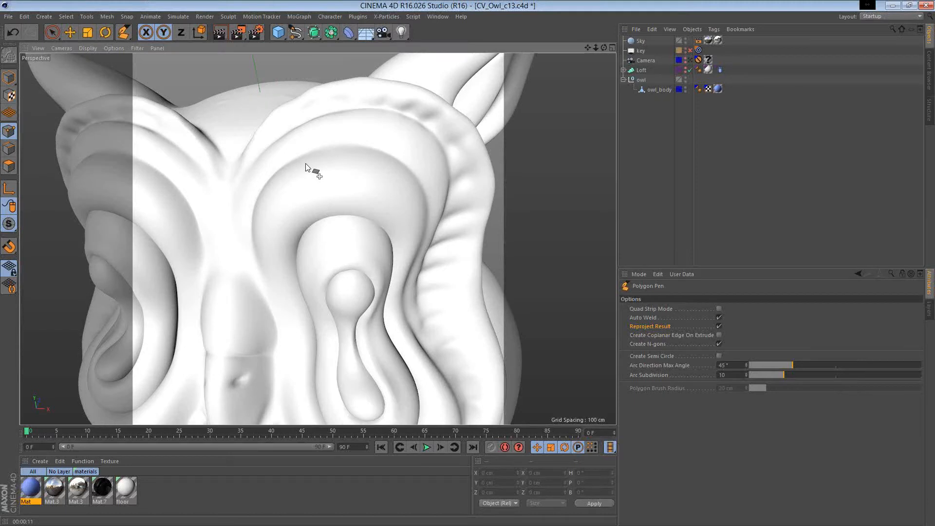
left_click_drag(305, 166, 322, 162, "alt")
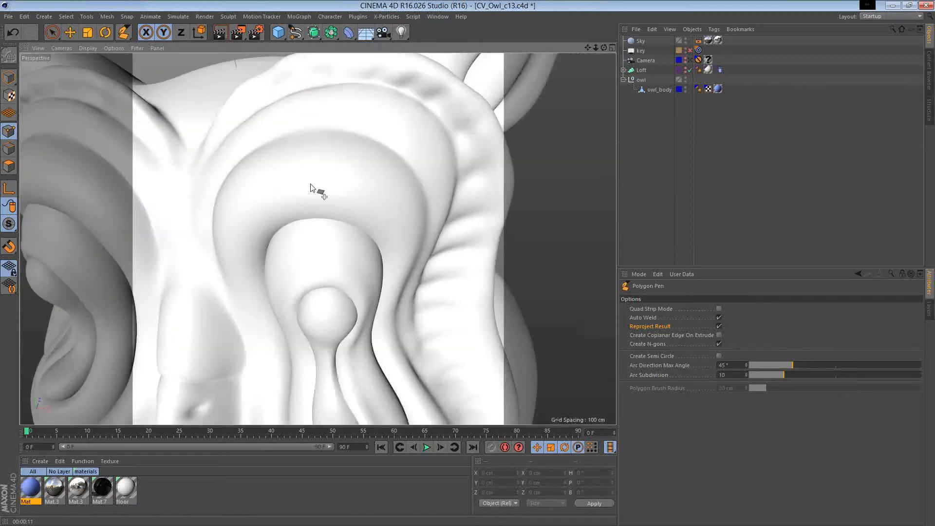
left_click(309, 154)
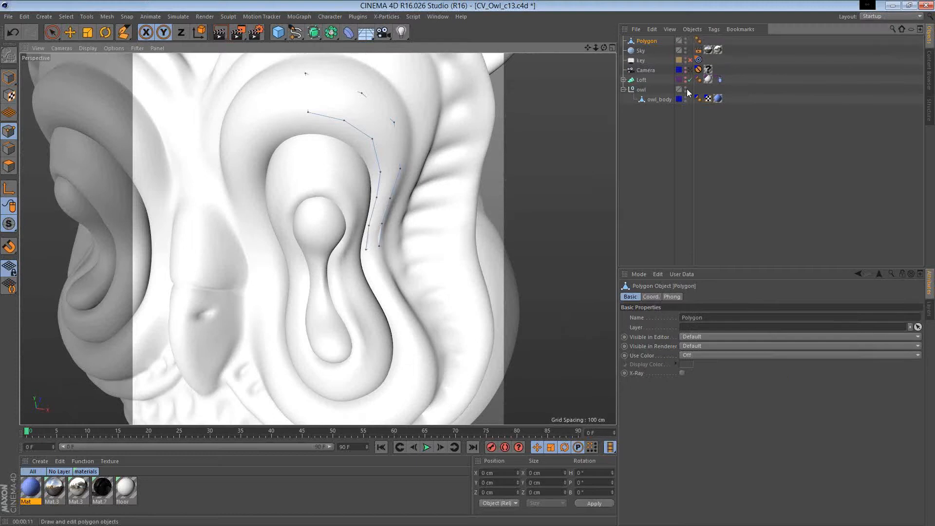
Hide the owl in the viewport to isolate the drawn polygon strip
left_click(687, 88, "alt")
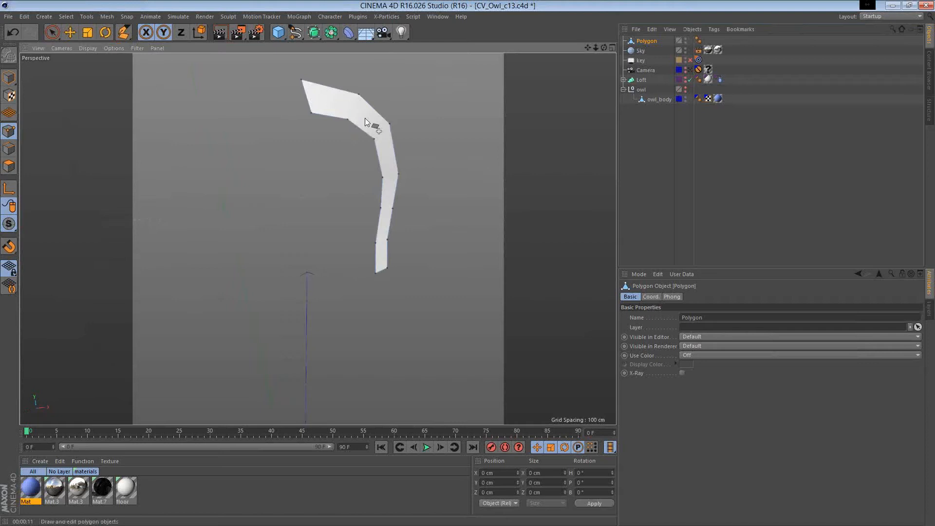
left_click_drag(364, 118, 373, 163, "alt")
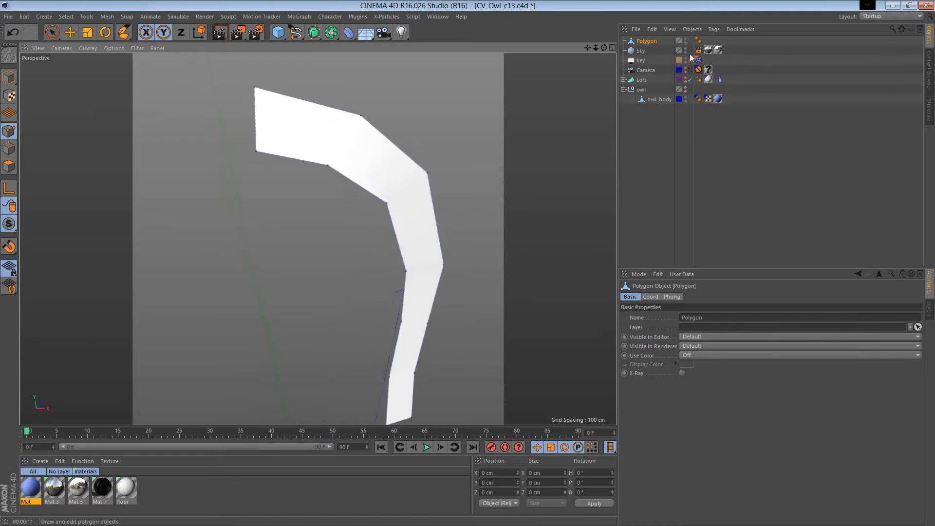
scroll(401, 199, "down", 3)
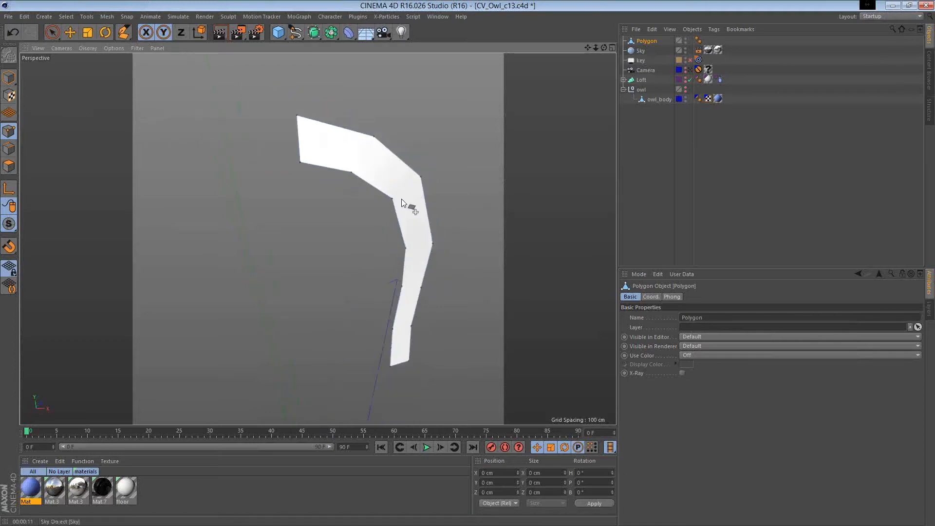
left_click_drag(402, 198, 360, 129, "alt")
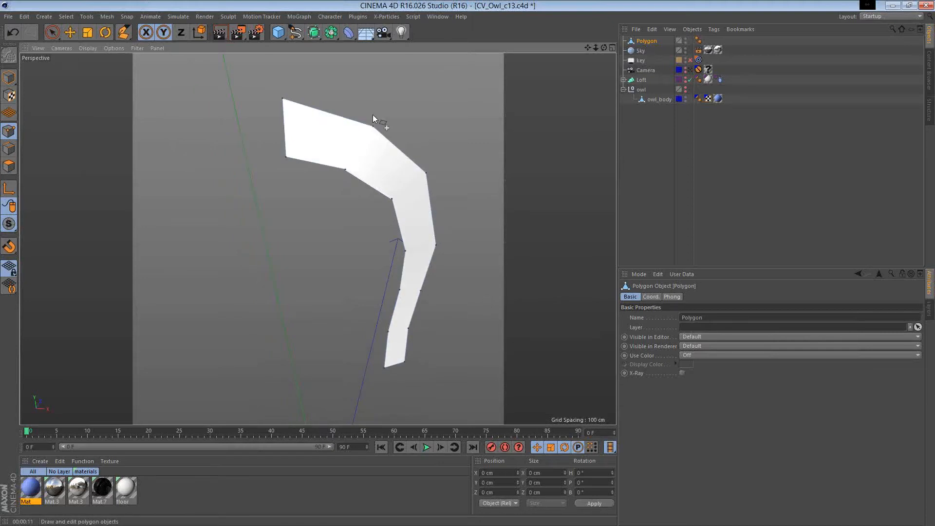
Undo the last point change on the polygon strip, and move points on its outer and inner edges to widen the bend
left_click_drag(372, 115, 375, 130, "alt")
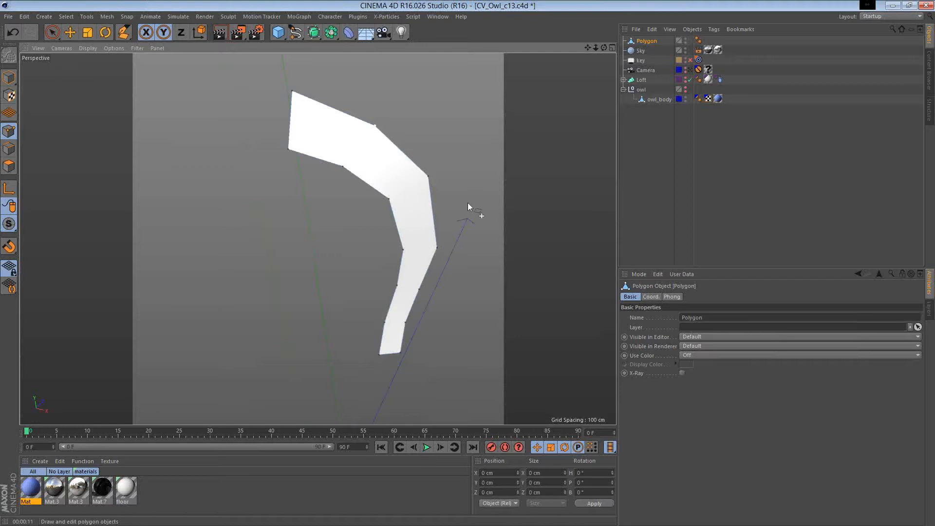
key("ctrl+z")
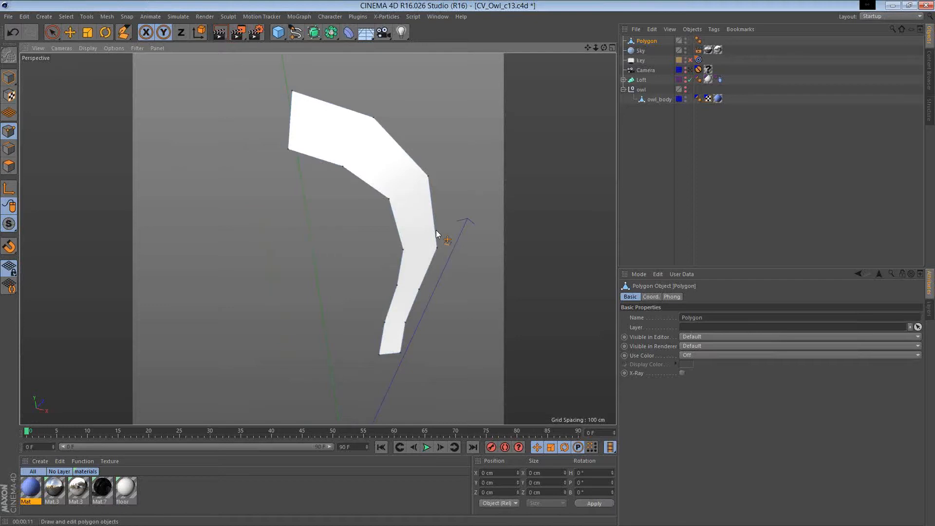
left_click_drag(428, 175, 435, 175)
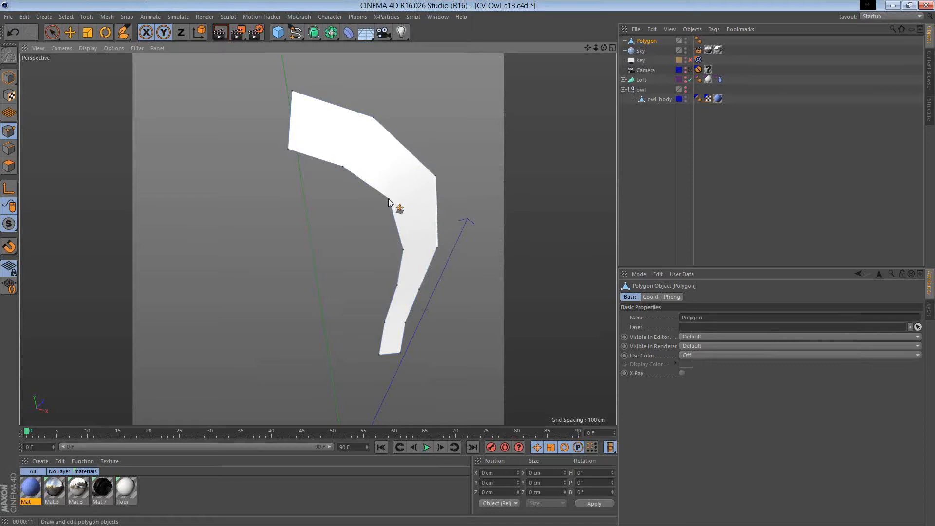
left_click_drag(388, 199, 382, 196)
left_click_drag(342, 167, 332, 165)
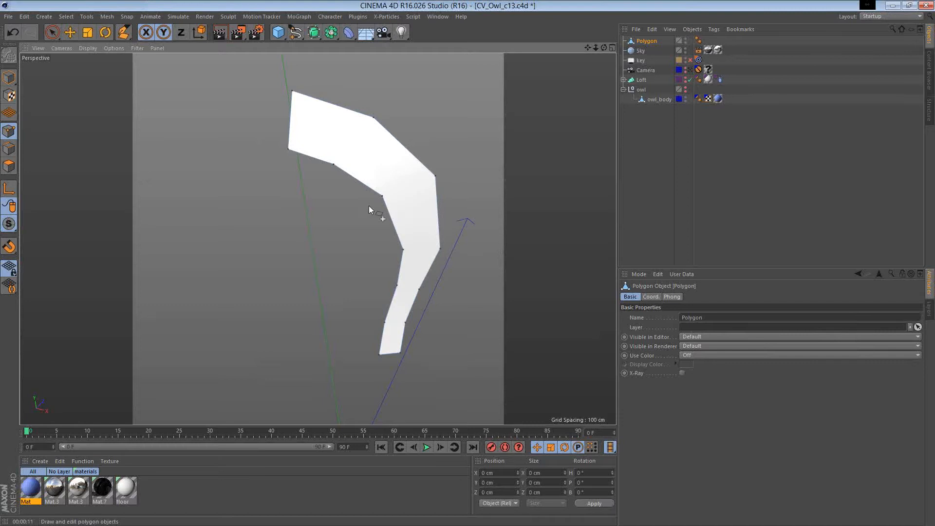
middle_click_drag(285, 141, 285, 184, "alt")
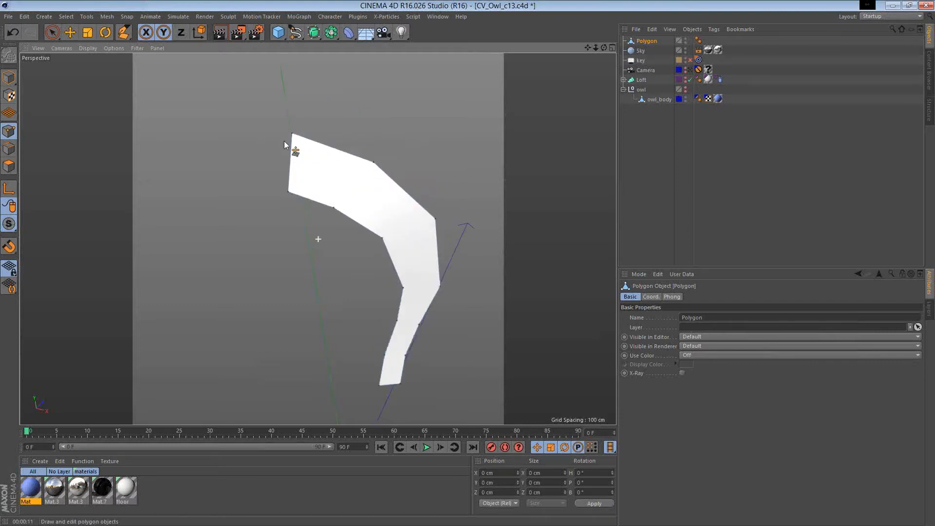
left_click_drag(284, 141, 334, 130, "alt")
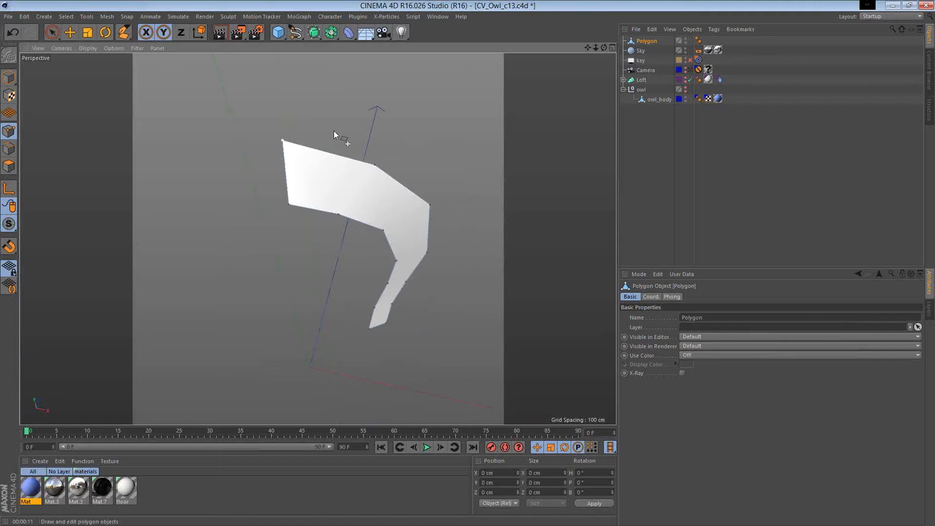
Connect opposite points with edges across the polygon strip, through the bend and down its narrow lower part, to divide it into quads
left_click_drag(376, 163, 403, 281, "alt")
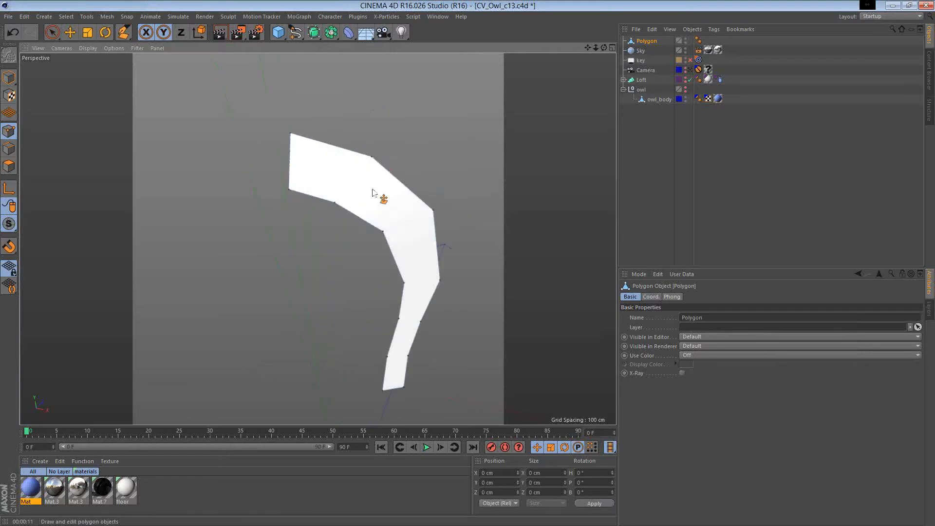
left_click_drag(372, 193, 369, 161, "alt")
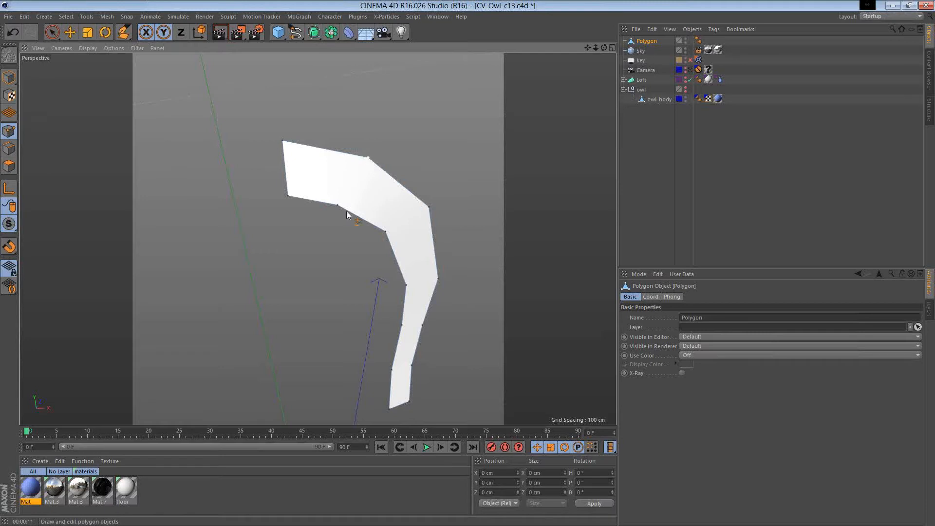
left_click_drag(346, 212, 372, 175)
left_click_drag(373, 174, 400, 247, "alt")
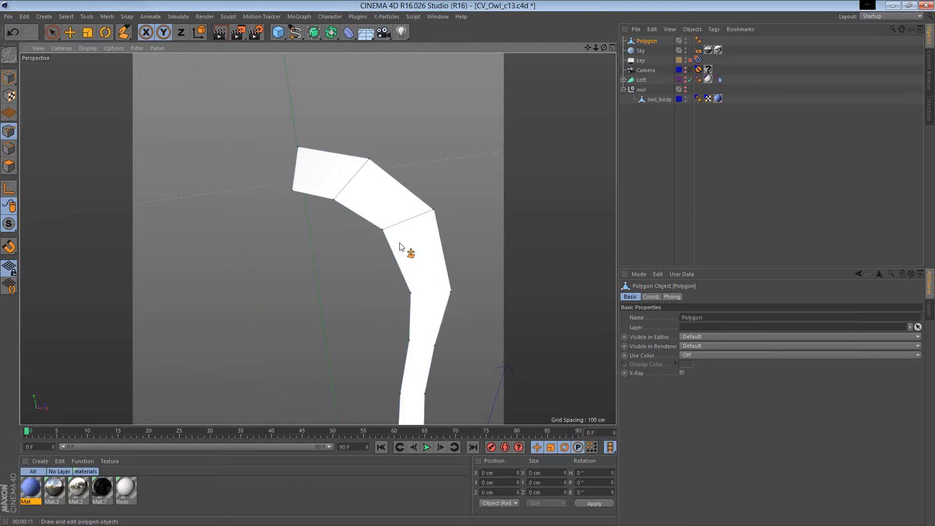
left_click(410, 293)
left_click(450, 291)
middle_click_drag(405, 395, 384, 318, "alt")
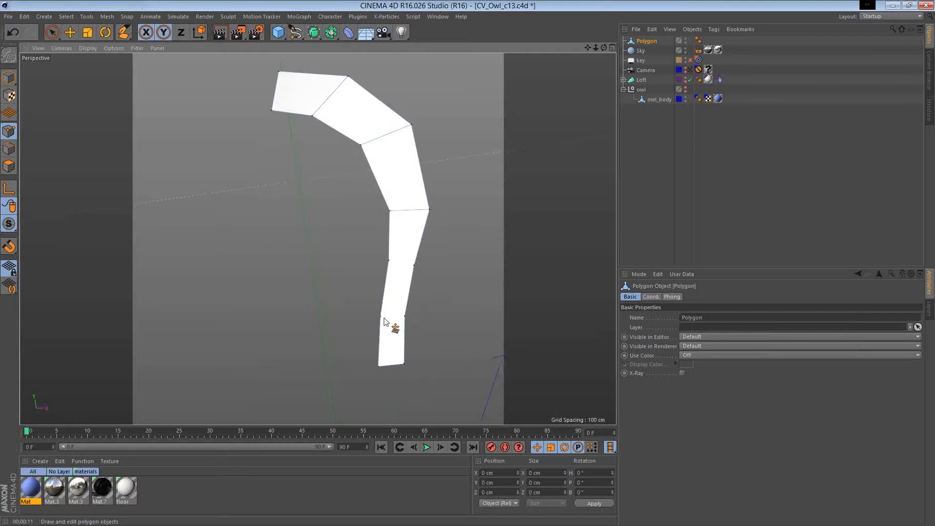
left_click(388, 260)
left_click(414, 265)
middle_click_drag(378, 175, 403, 244, "alt")
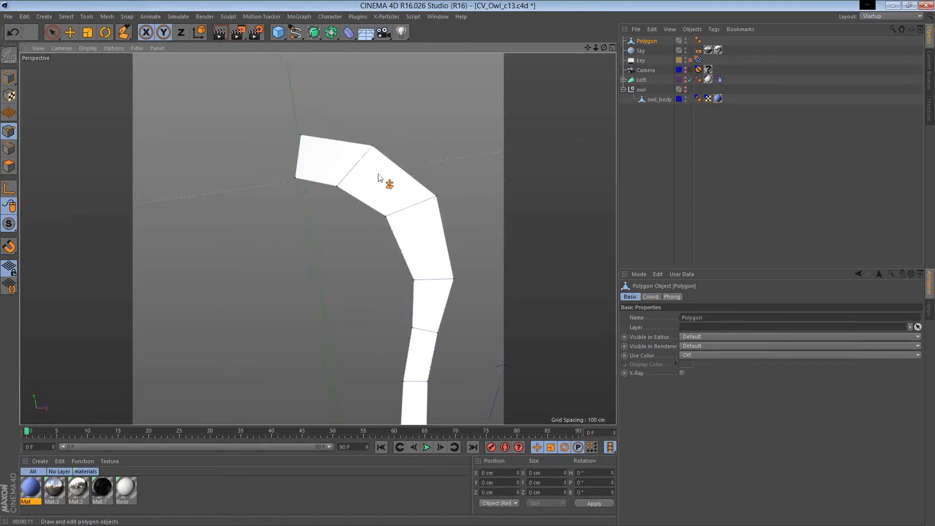
Cut an additional edge across the middle of the strip's second segment, and pull its ends outward to round the bend
left_click_drag(378, 175, 356, 211, "alt")
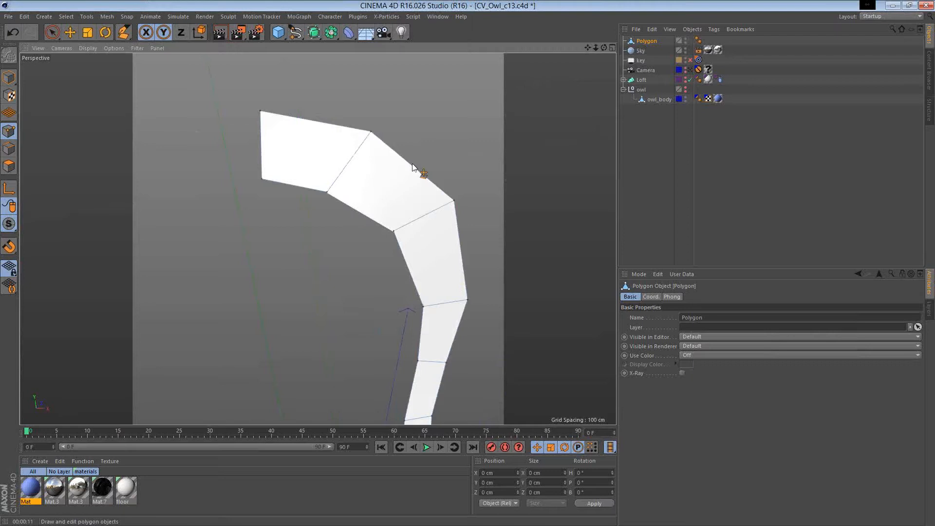
left_click(361, 212)
left_click(416, 160)
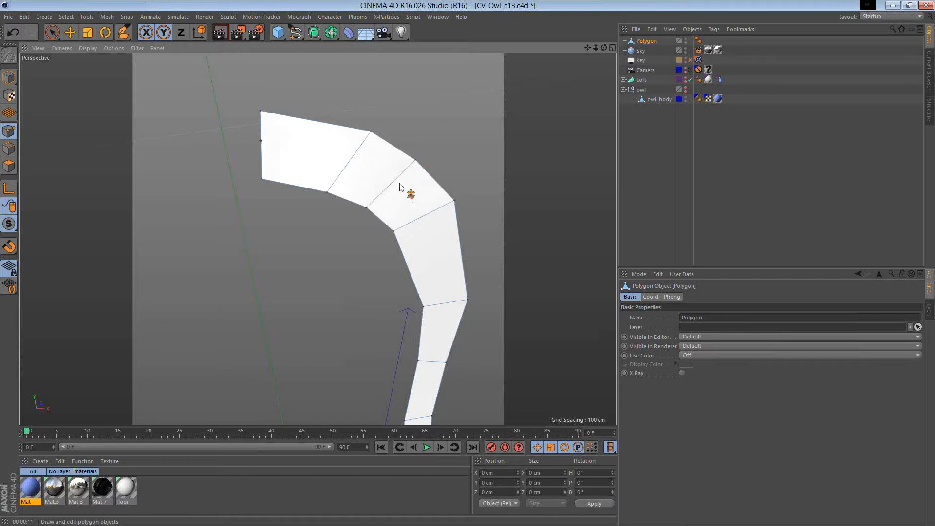
Try to cut a lengthwise line of edges through the middle of the strip's upper bend, and undo the cuts
left_click(385, 196)
left_click_drag(384, 194, 385, 191)
left_click_drag(339, 175, 347, 162)
left_click_drag(386, 192, 427, 208)
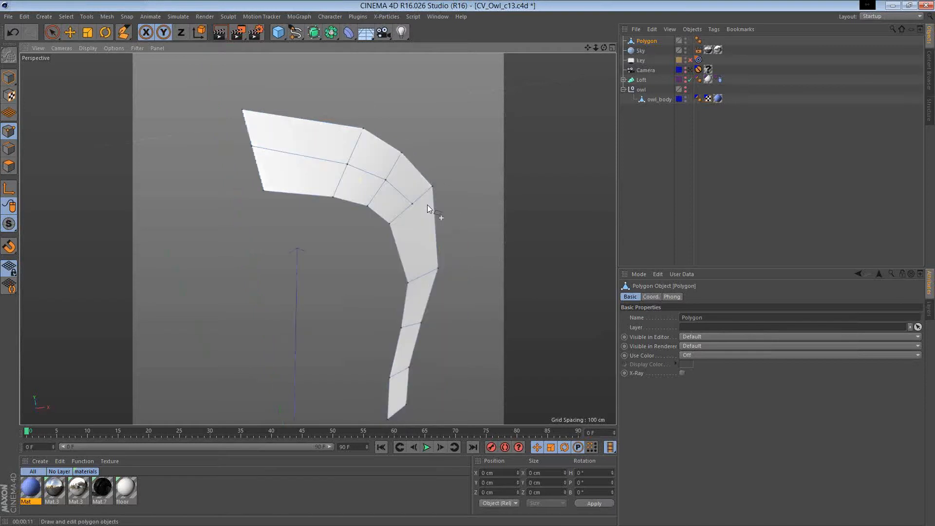
scroll(428, 208, "up", 2)
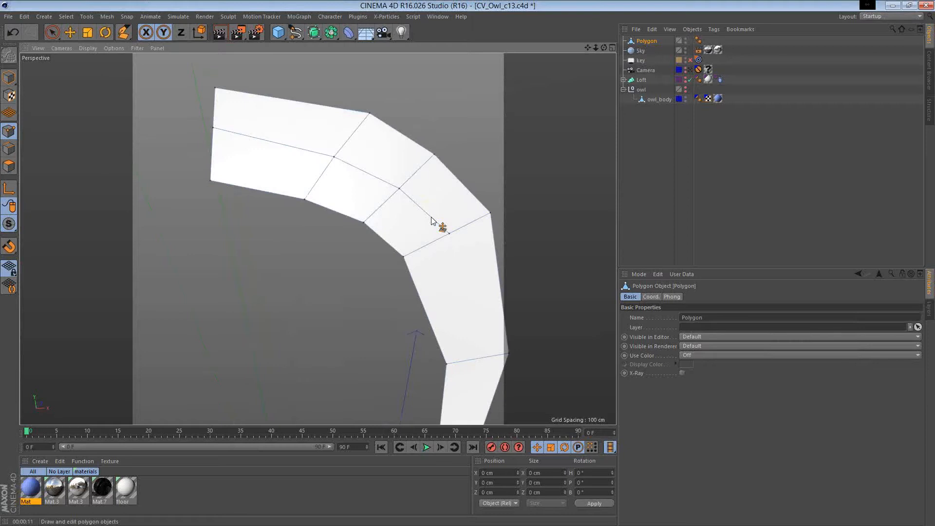
left_click_drag(431, 220, 457, 240, "alt")
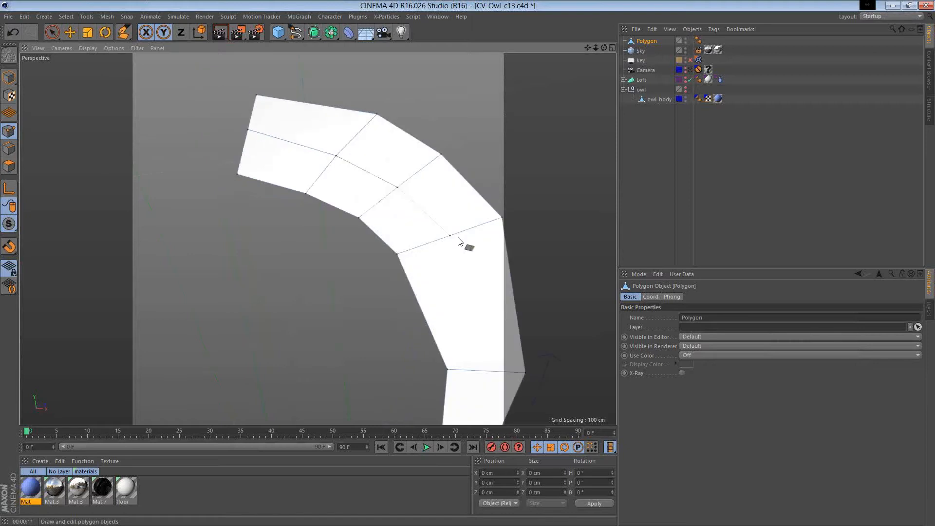
left_click(453, 235)
mouse_move(400, 199)
left_mouse_down("alt")
mouse_move(319, 157)
mouse_move(198, 136)
mouse_move(348, 163)
mouse_move(349, 151)
left_mouse_up("alt")
key("ctrl+z")
key("ctrl+z")
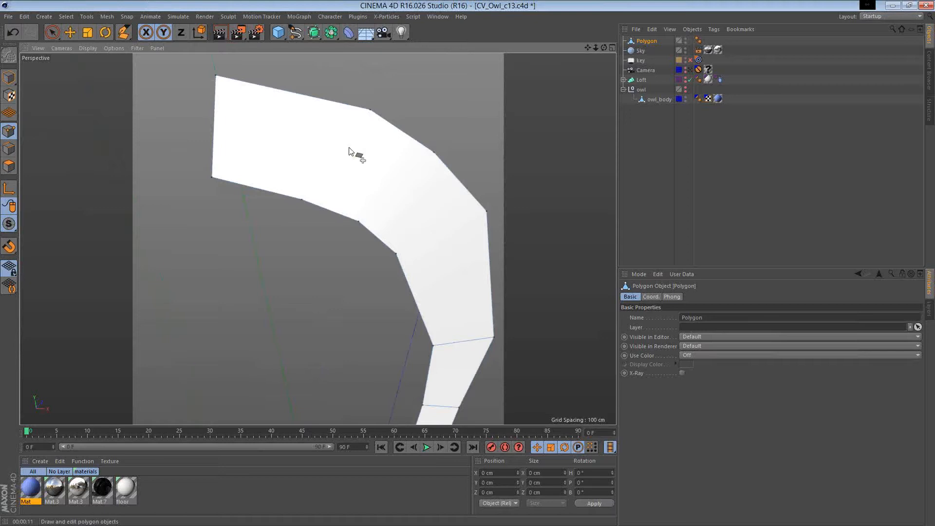
Extrude the four outer edges along the strip's upper bend outward into separate polygons
left_click_drag(349, 151, 321, 130, "alt")
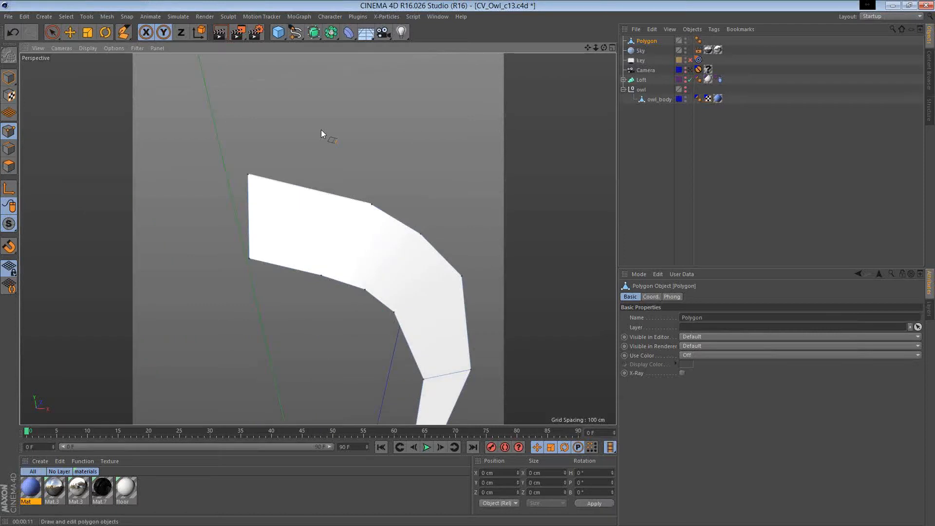
left_click(321, 130)
left_click(426, 169)
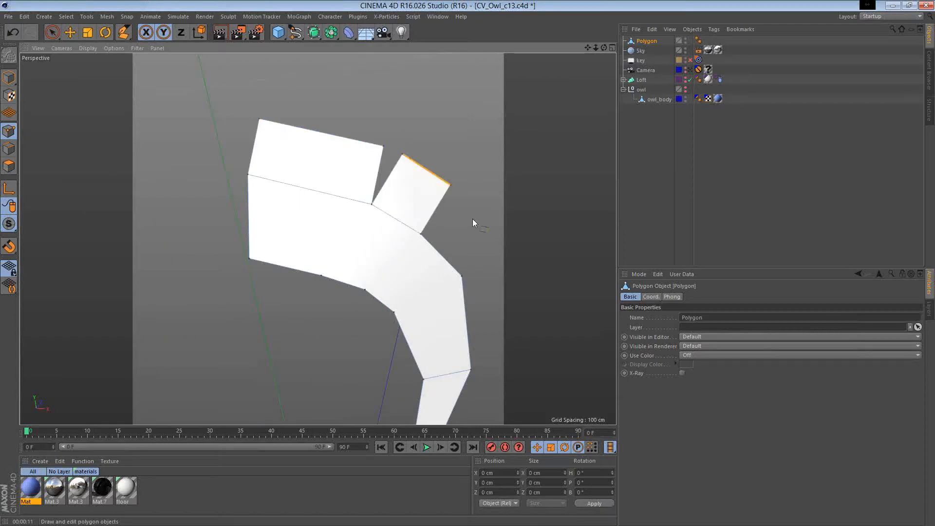
left_click(473, 220)
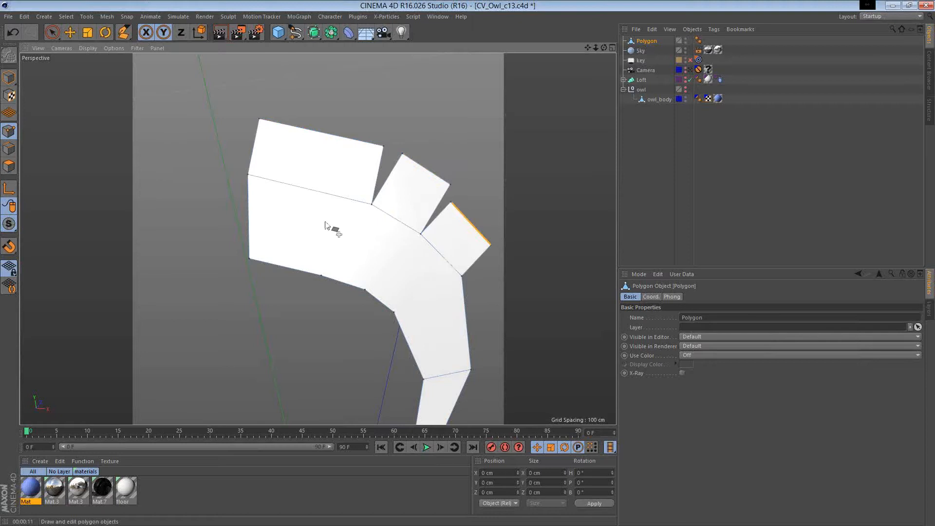
scroll(267, 206, "down", 3)
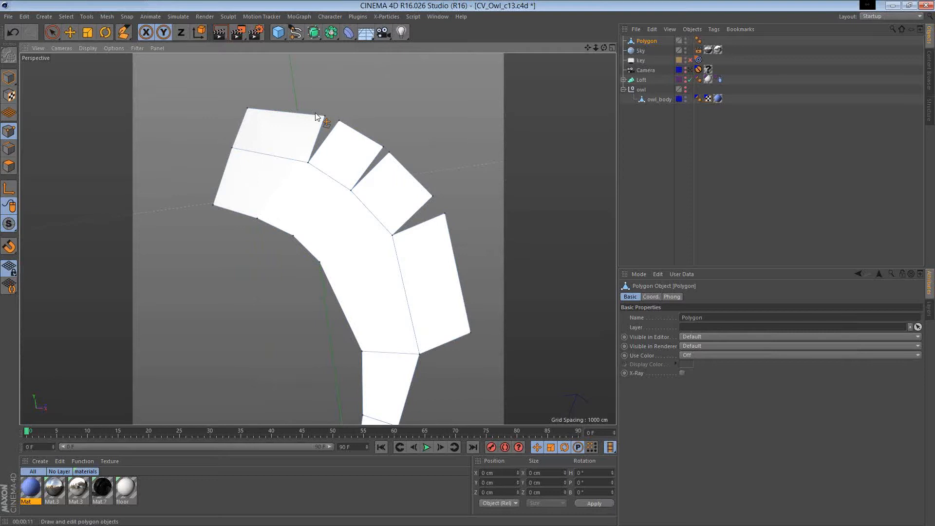
Weld the neighbouring corners of the extruded polygons to close the gaps, and reconnect the edges across the inner row
left_click_drag(315, 113, 379, 117, "alt")
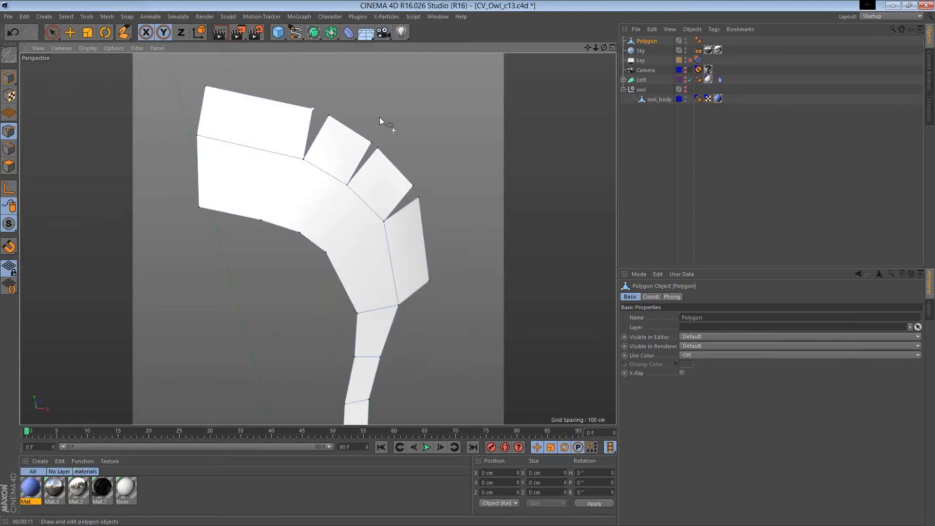
scroll(380, 120, "up", 4)
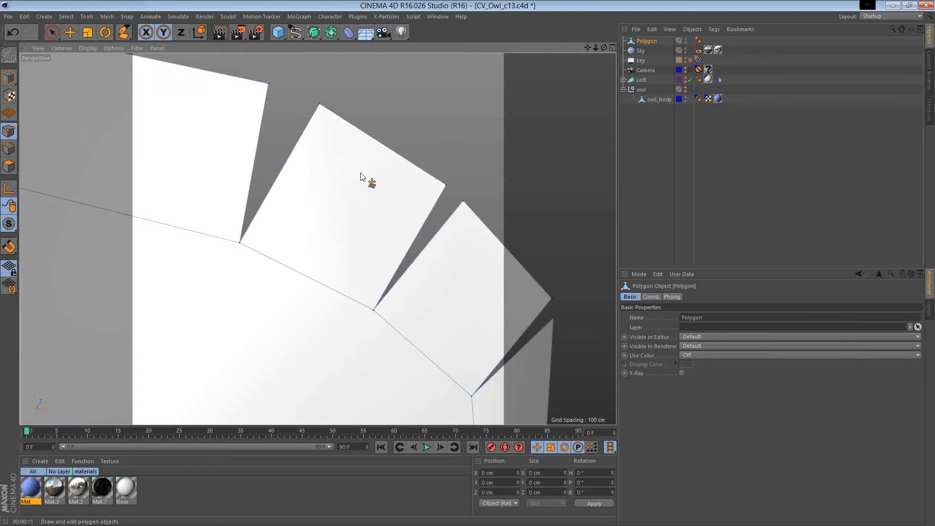
left_click_drag(361, 176, 368, 173, "alt")
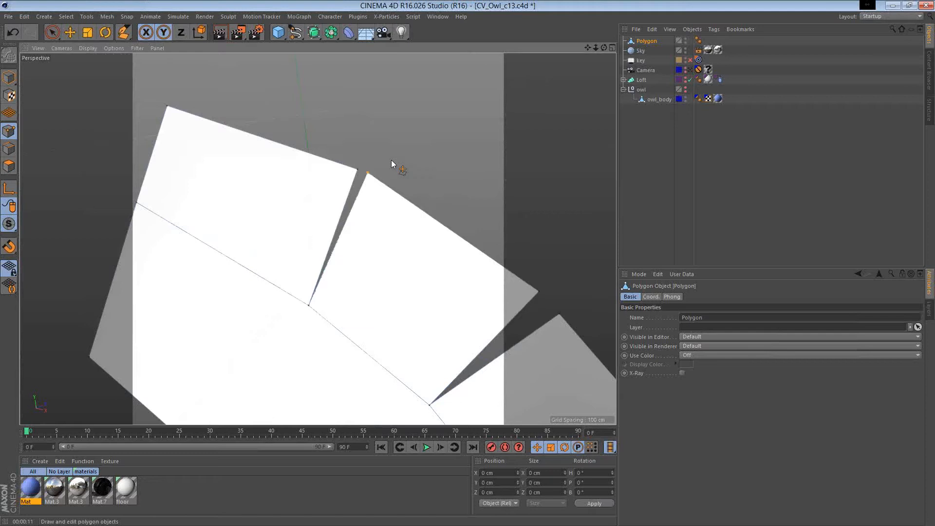
left_click_drag(391, 160, 415, 233, "alt")
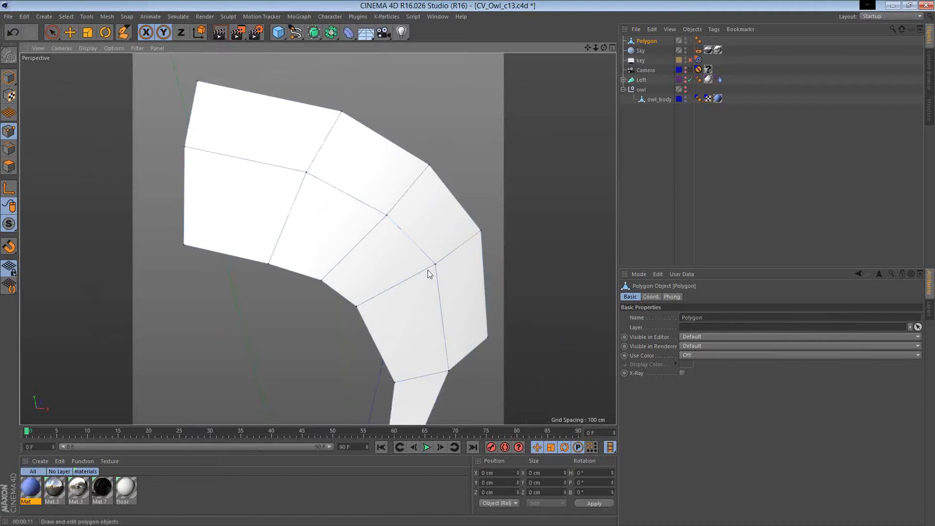
Switch to polygon mode for the Polygon Pen, and show the owl in the viewport again
right_click(428, 273)
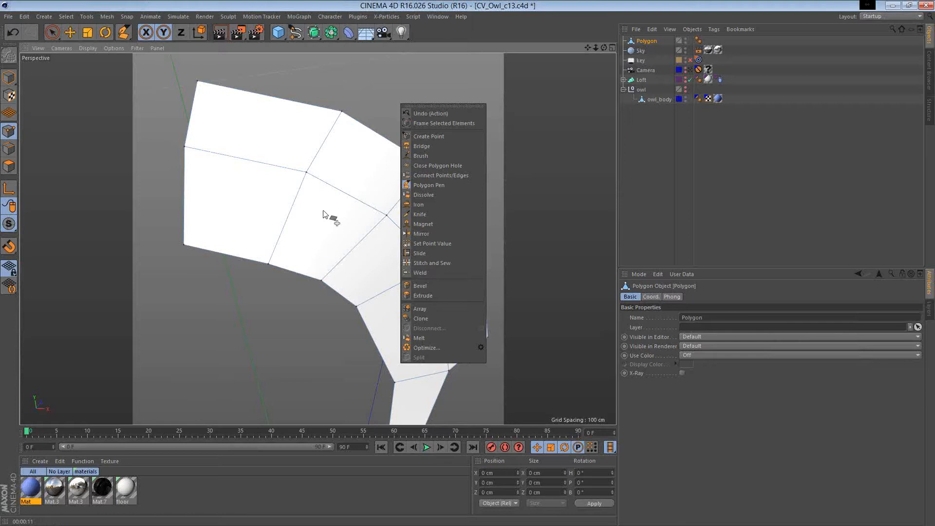
left_click_drag(323, 211, 362, 287, "alt")
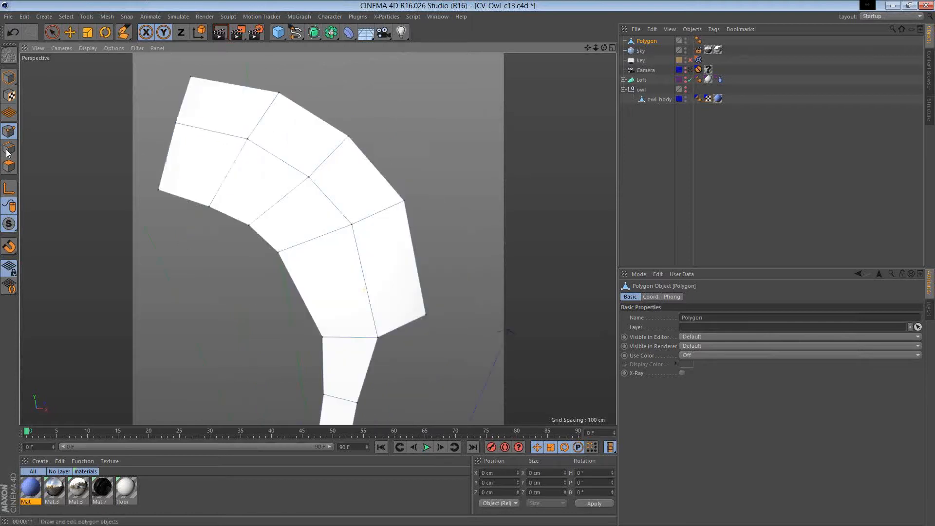
left_click_drag(7, 153, 10, 151, "alt")
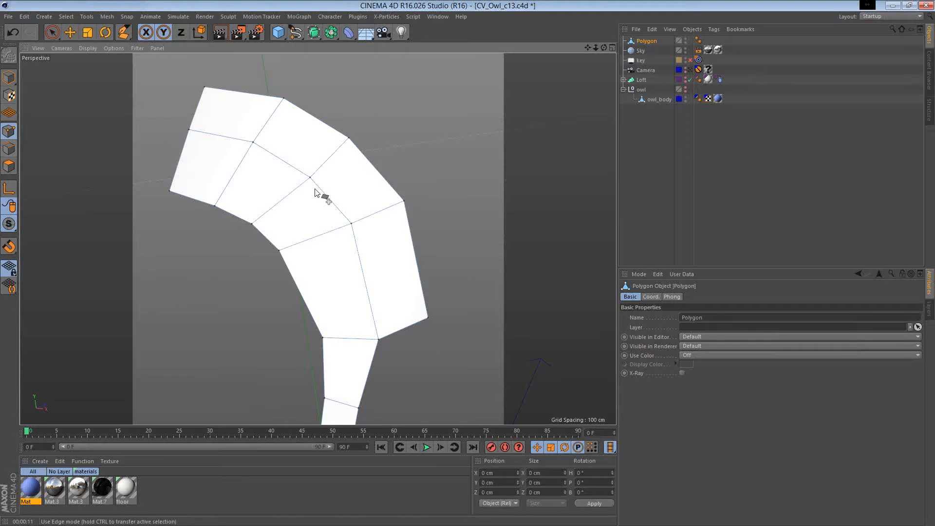
left_click_drag(314, 192, 350, 269, "alt")
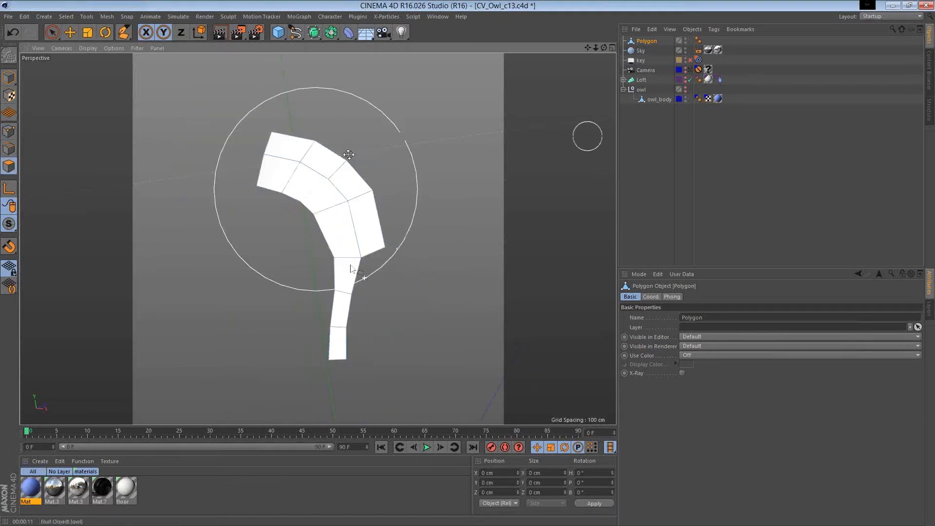
left_click_drag(350, 268, 337, 296, "alt")
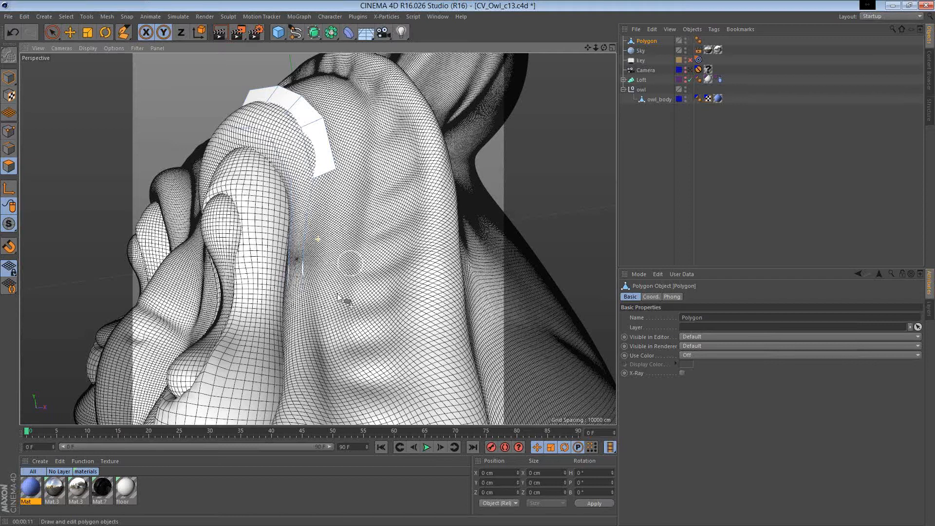
Paint freehand polygon strips onto the owl's surface, one running down beside the eye and others parallel to it farther out
middle_click_drag(338, 297, 342, 236, "alt")
left_click_drag(330, 113, 344, 316)
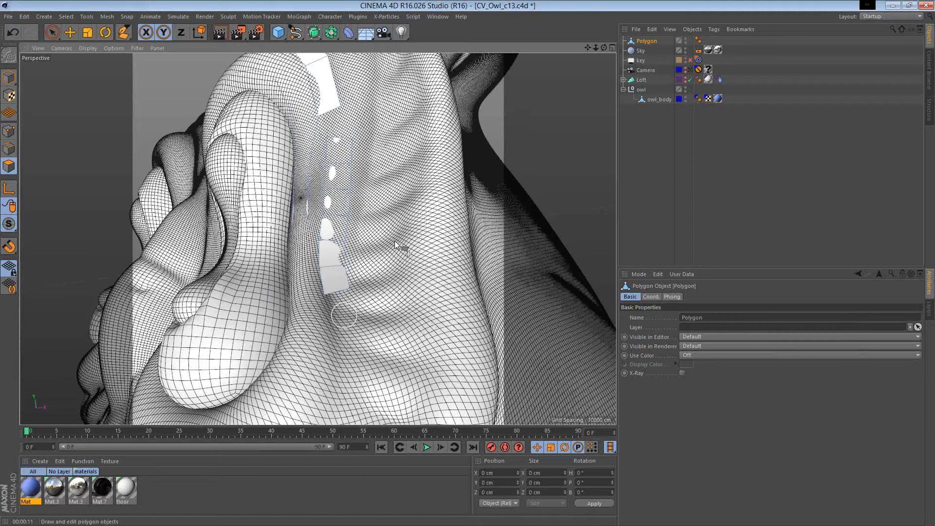
mouse_move(394, 315)
left_mouse_down()
mouse_move(404, 151)
mouse_move(372, 105)
left_mouse_up()
left_click_drag(371, 340, 379, 270)
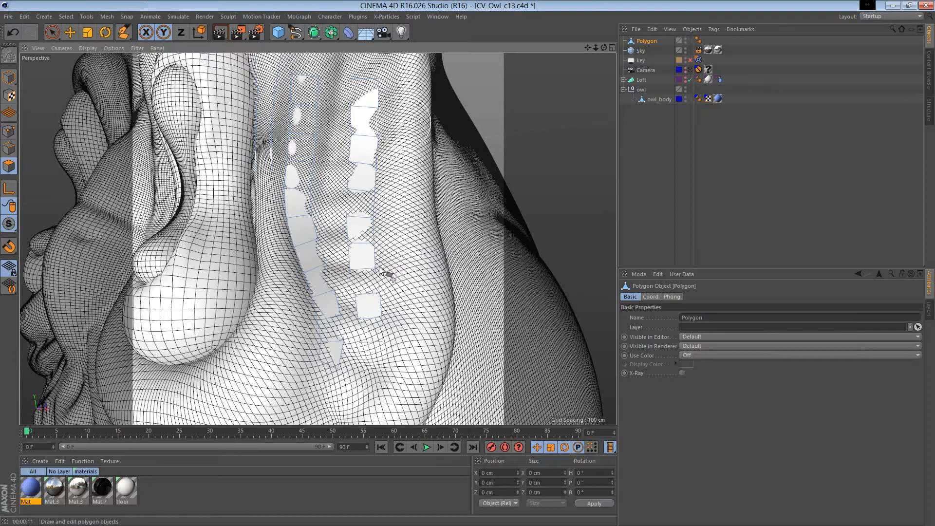
left_click_drag(379, 269, 424, 268, "alt")
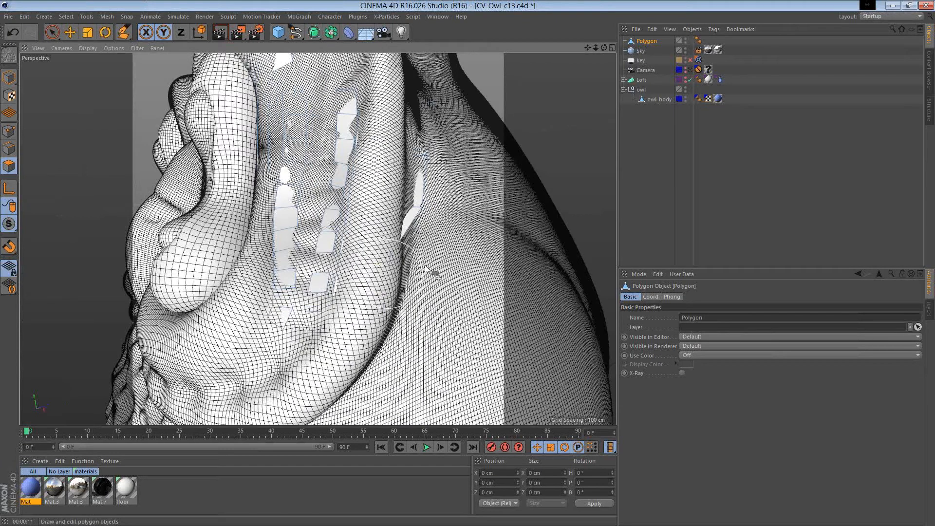
left_click_drag(425, 265, 400, 217, "alt")
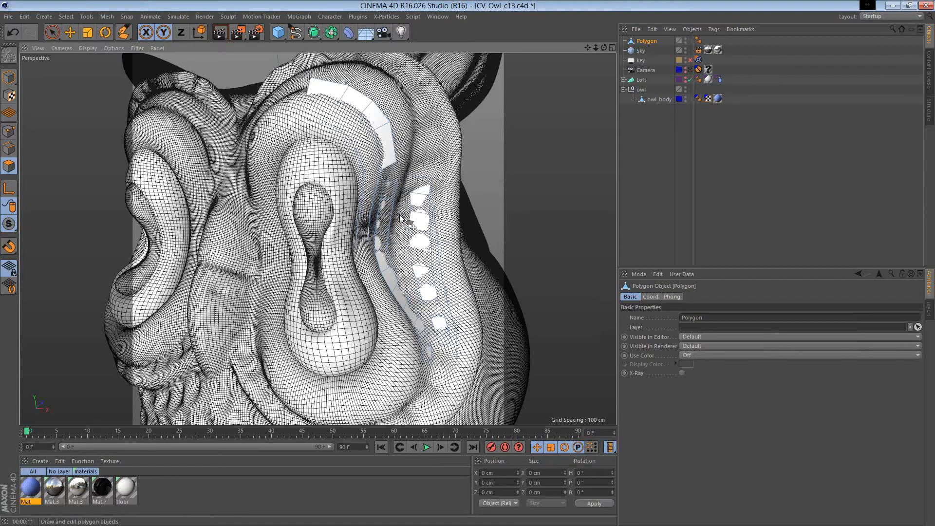
left_click_drag(364, 219, 341, 88, "alt")
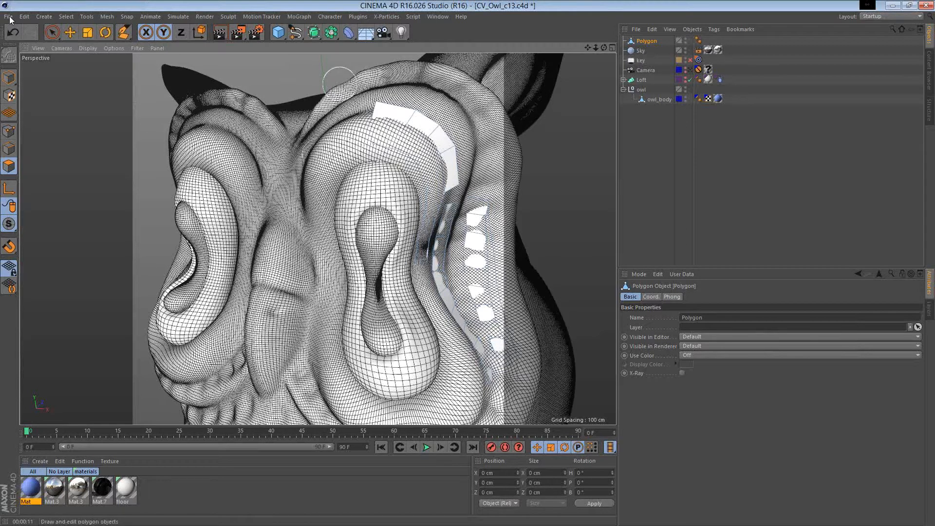
Start a new project with a halved cube under a Symmetry object, and move the cube's upper front point on the mirror axis
key("ctrl+n")
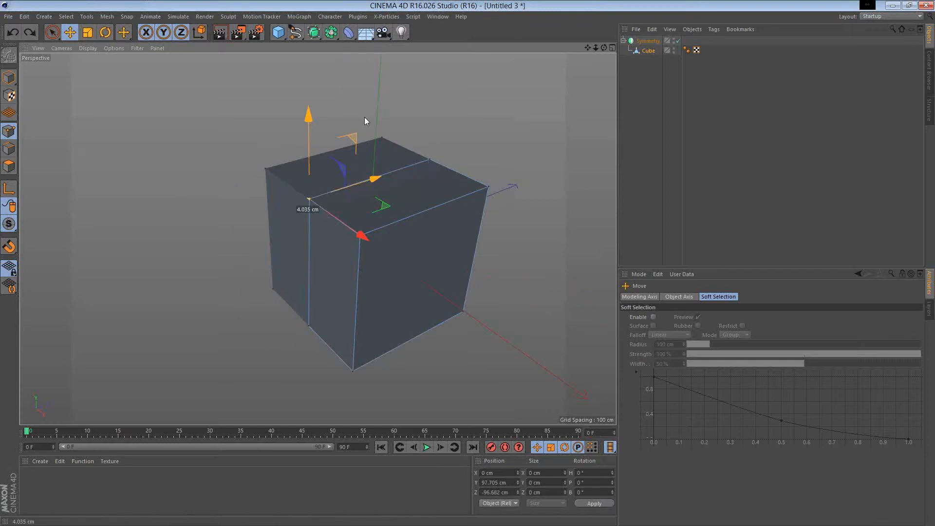
left_click_drag(364, 118, 345, 108)
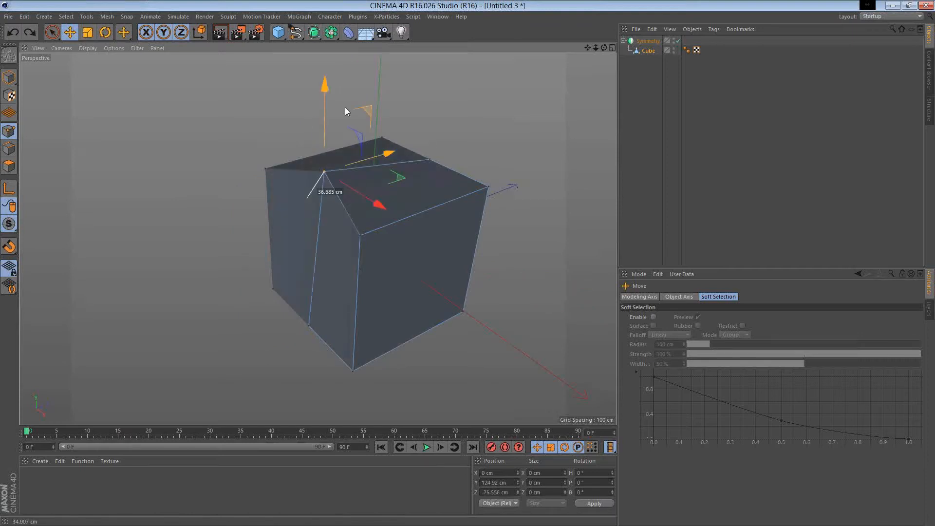
left_click_drag(345, 107, 348, 156)
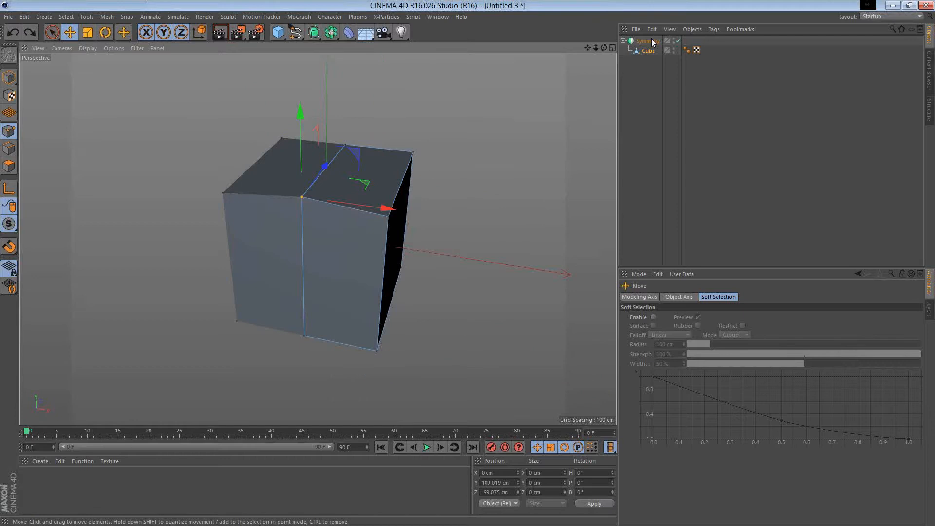
Enable Clamp Points on Axis for the Symmetry object, and select the Cube inside it again
left_click(649, 41)
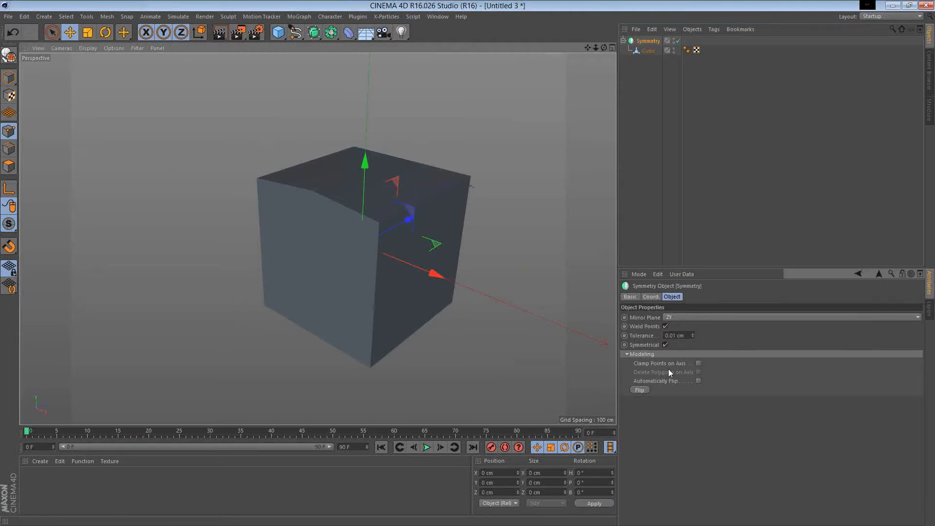
left_click(698, 362)
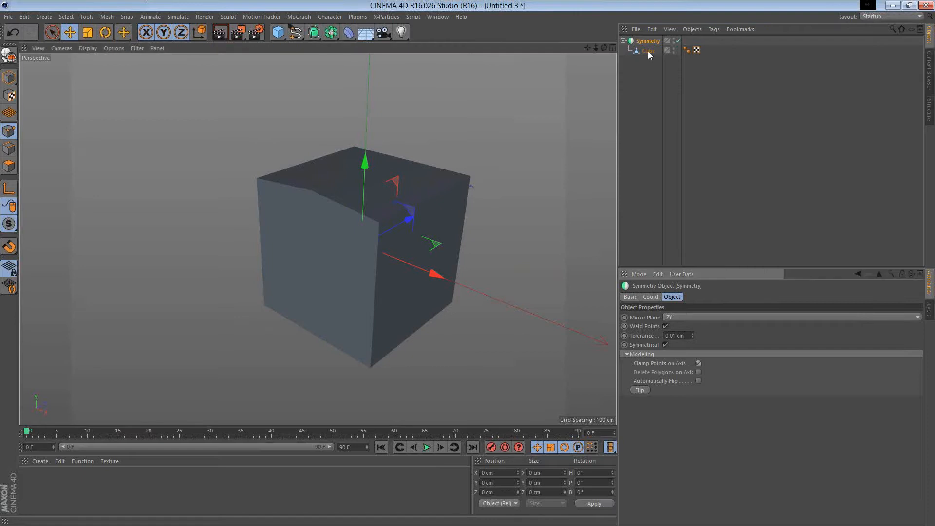
left_click(647, 51)
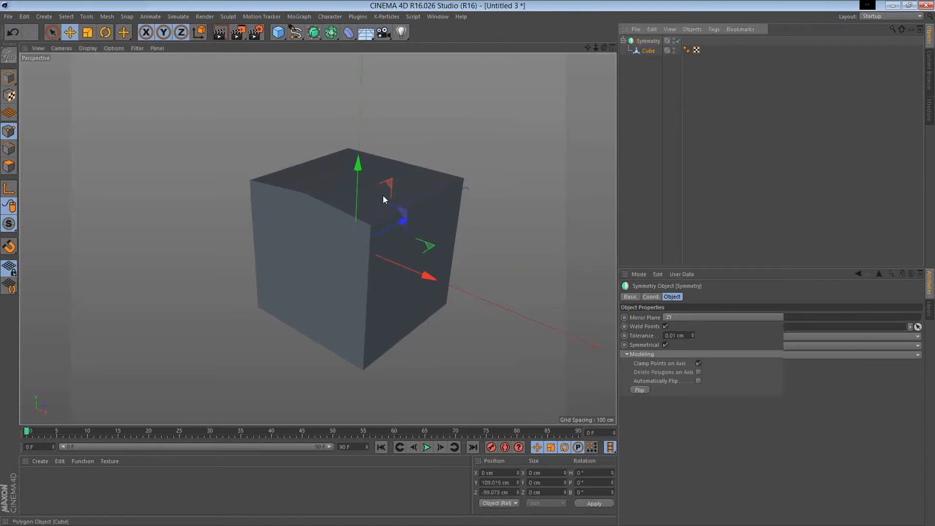
Move the Cube's upper front point and lower back point along the mirror axis to test the clamping
left_click_drag(383, 195, 344, 191)
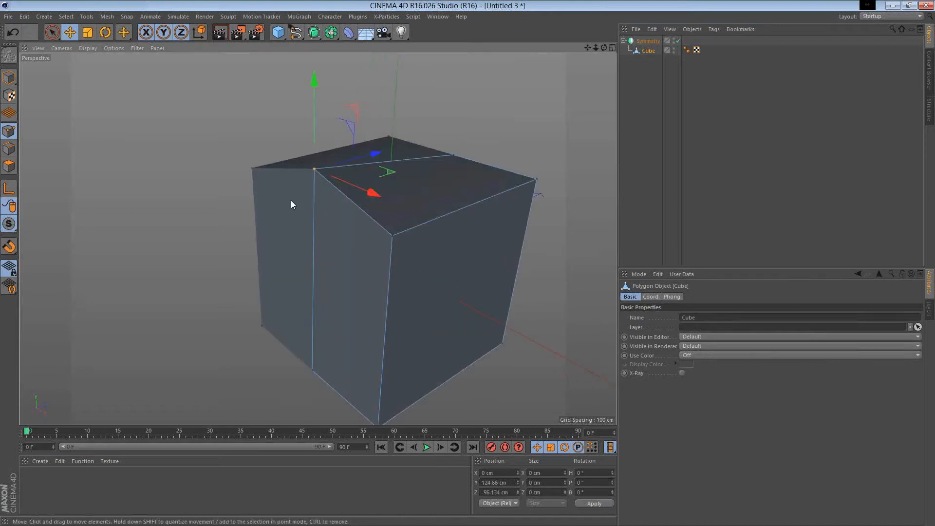
left_click_drag(291, 201, 458, 179)
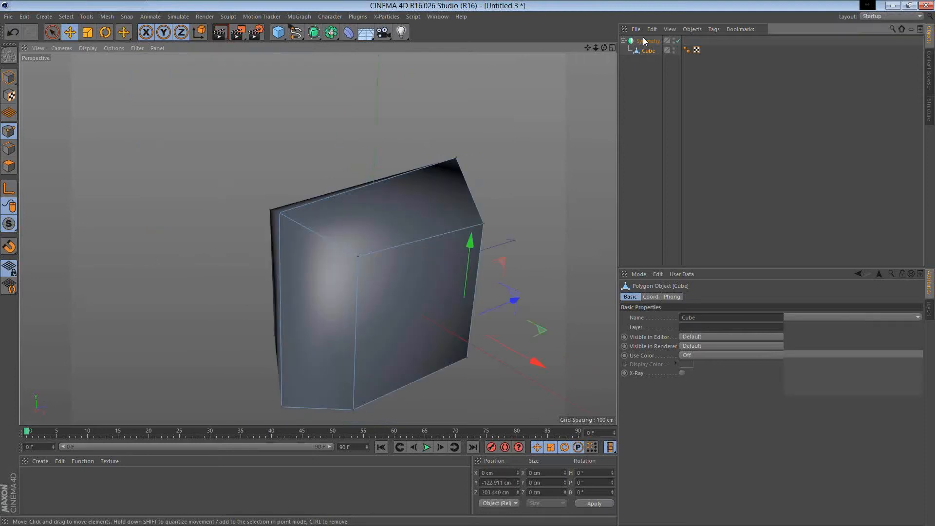
Enable Delete Polygons on Axis for the Symmetry object, and extrude the Cube's top polygon upward twice
left_click(643, 41)
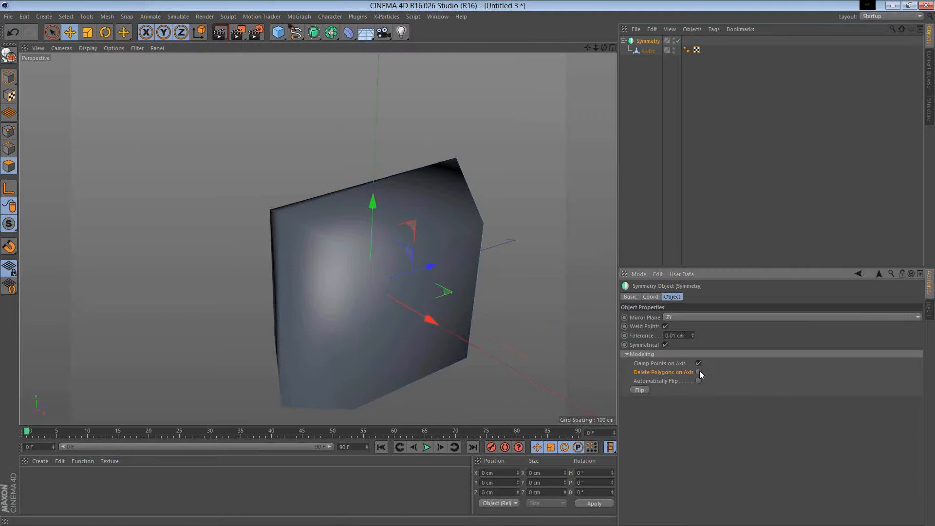
left_click(653, 51)
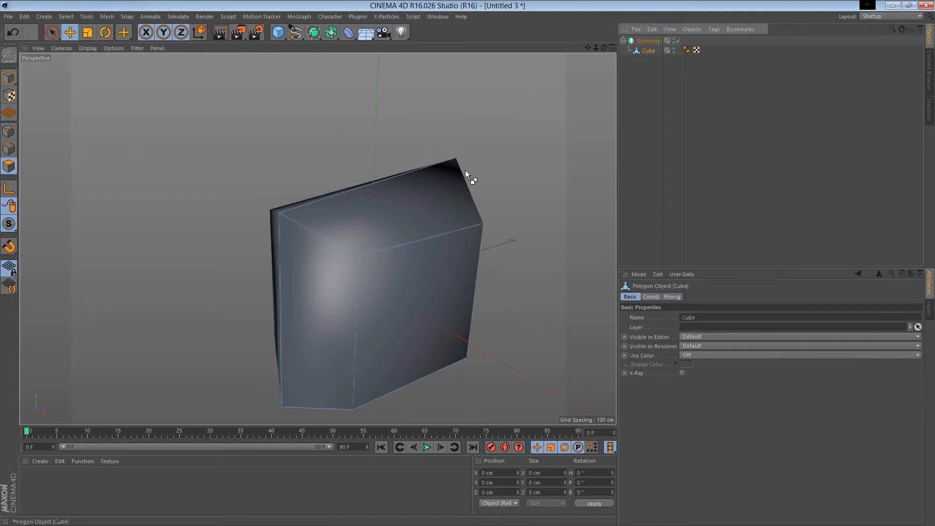
key("ctrl+z")
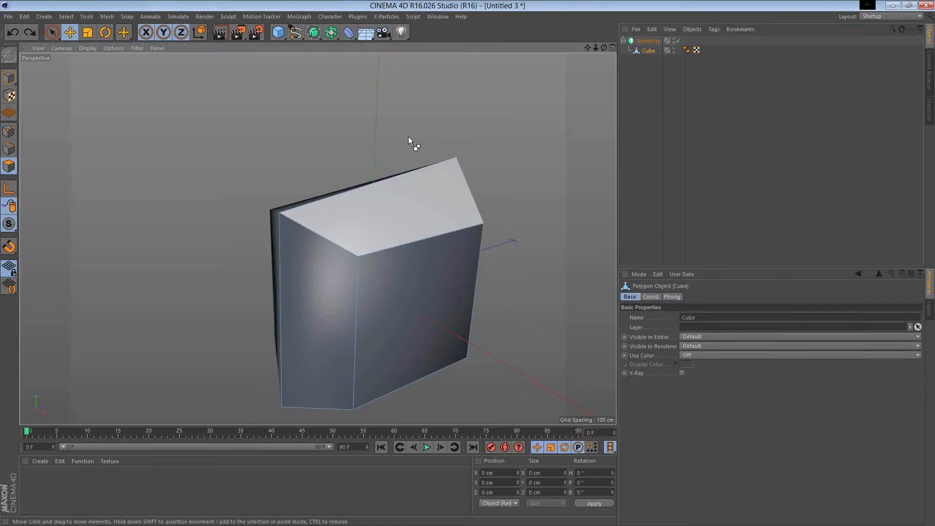
key("ctrl+y")
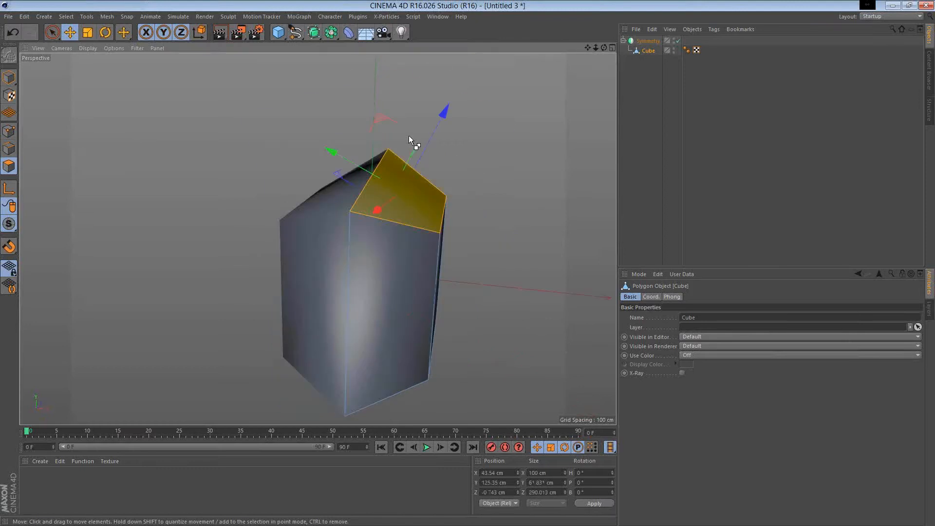
left_click_drag(408, 135, 312, 163, "ctrl")
left_click_drag(381, 161, 506, 151, "alt")
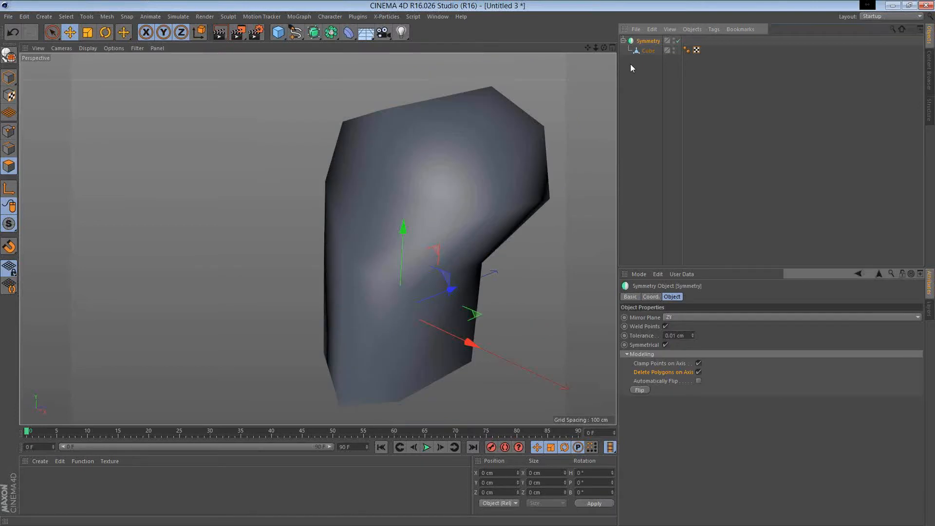
In point mode, move the Cube's front point in the upper extruded section outward, and undo an attempt to pull it off the mirror axis
left_click(422, 361)
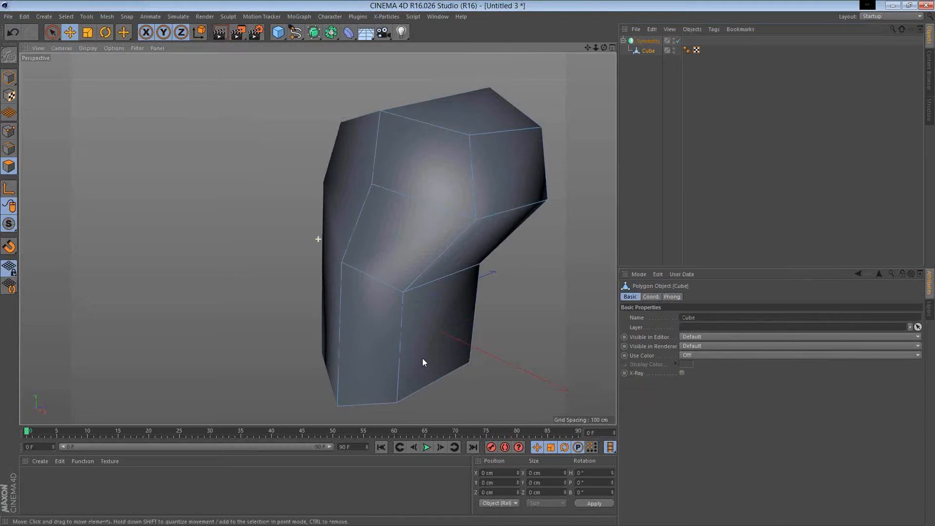
left_click_drag(422, 362, 20, 131, "alt")
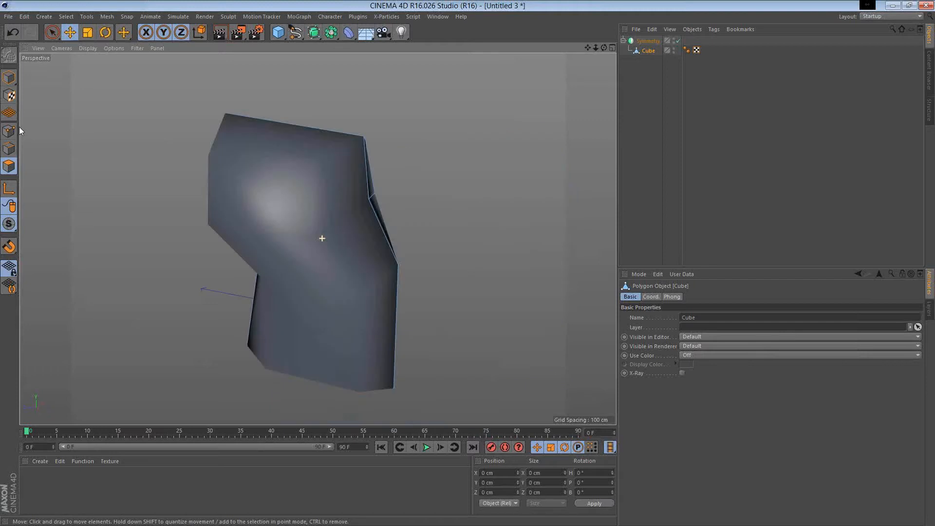
left_click(10, 130)
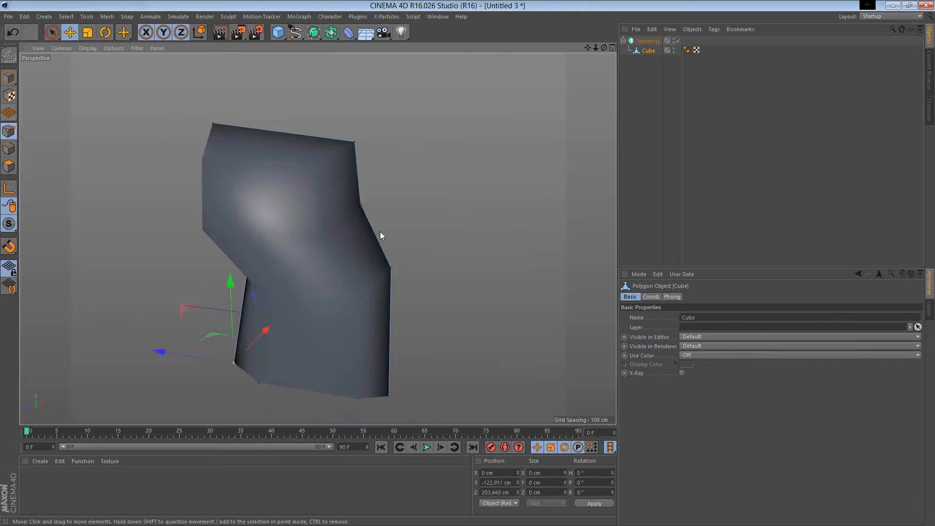
left_click_drag(360, 204, 383, 192)
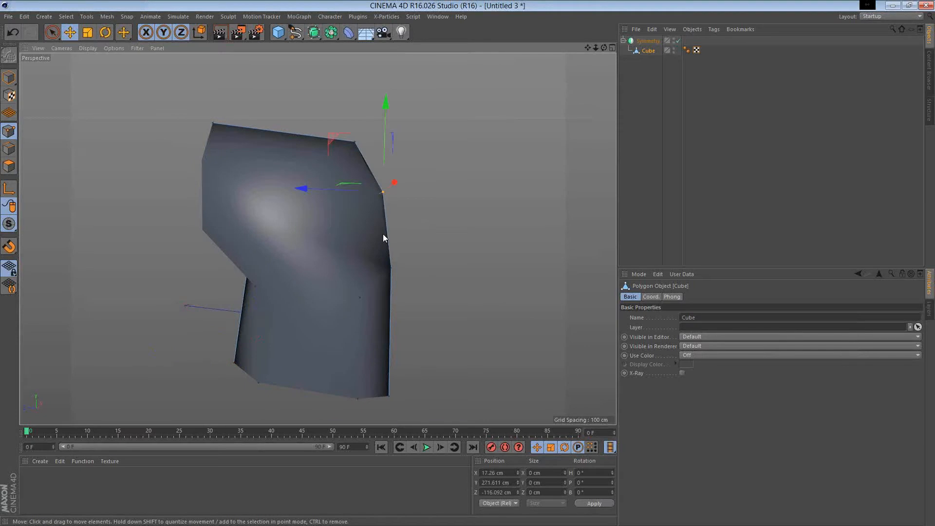
mouse_move(383, 235)
left_mouse_down("alt")
mouse_move(328, 184)
mouse_move(373, 231)
left_mouse_up("alt")
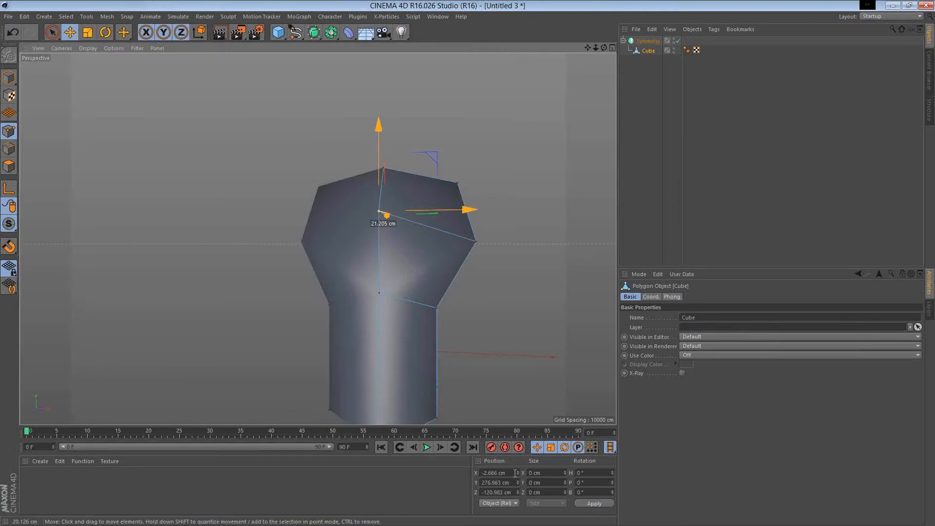
key("ctrl+z")
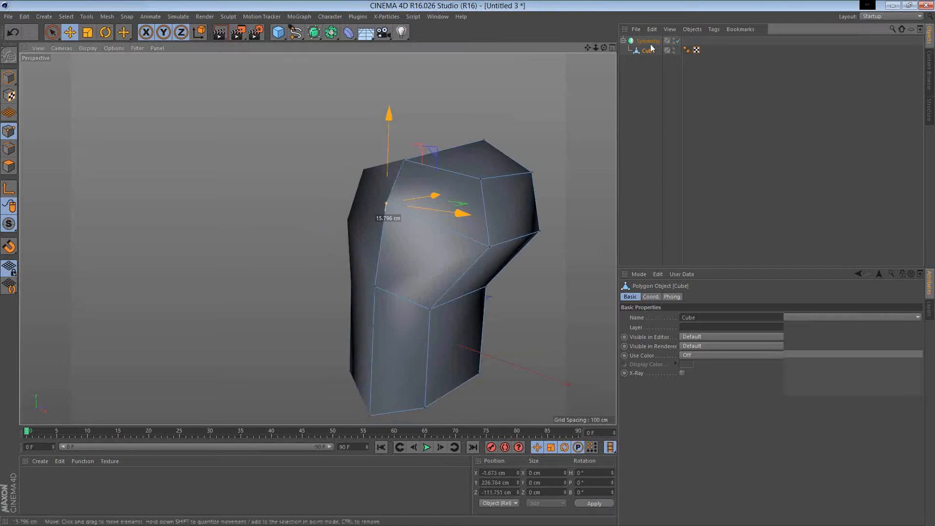
Enable Automatically Flip for the Symmetry object, and try moving the Cube's upper outer points on both sides of the mirror axis
left_click(648, 42)
left_click(699, 381)
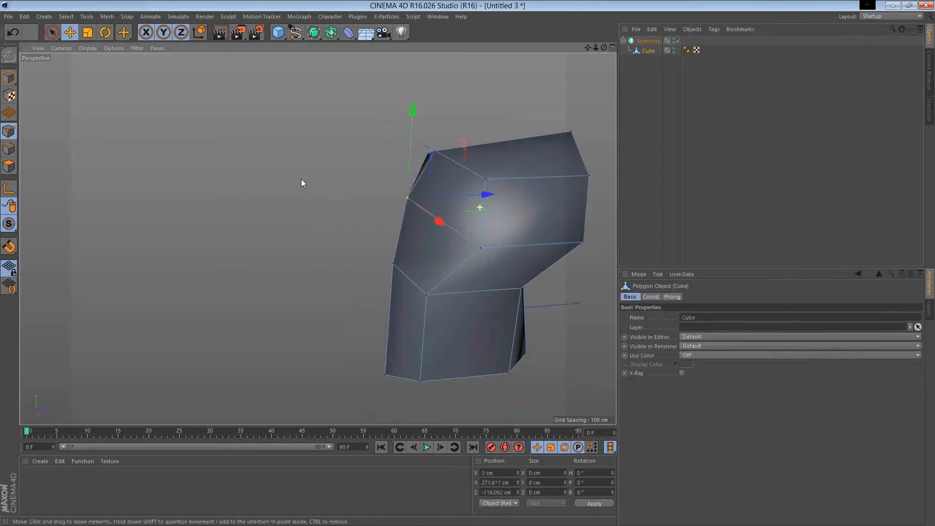
middle_click_drag(301, 179, 208, 172, "alt")
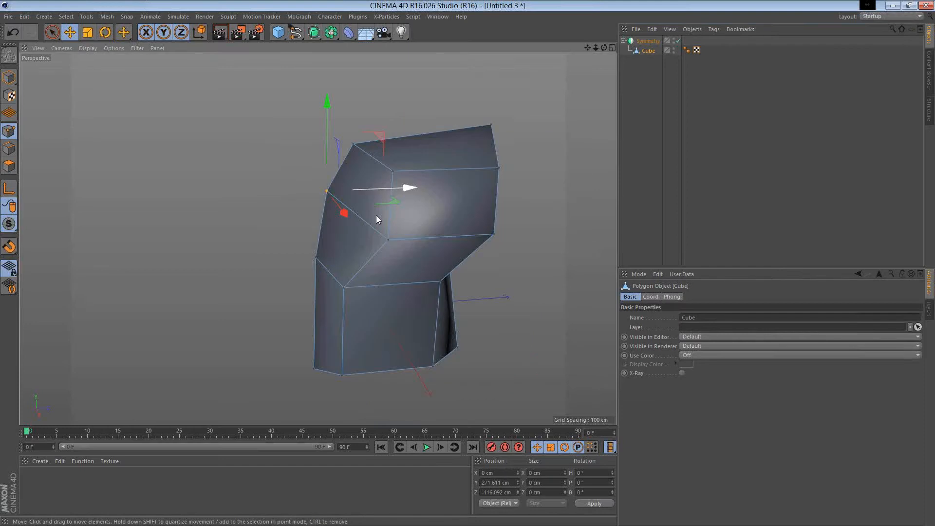
left_click_drag(376, 215, 371, 261, "alt")
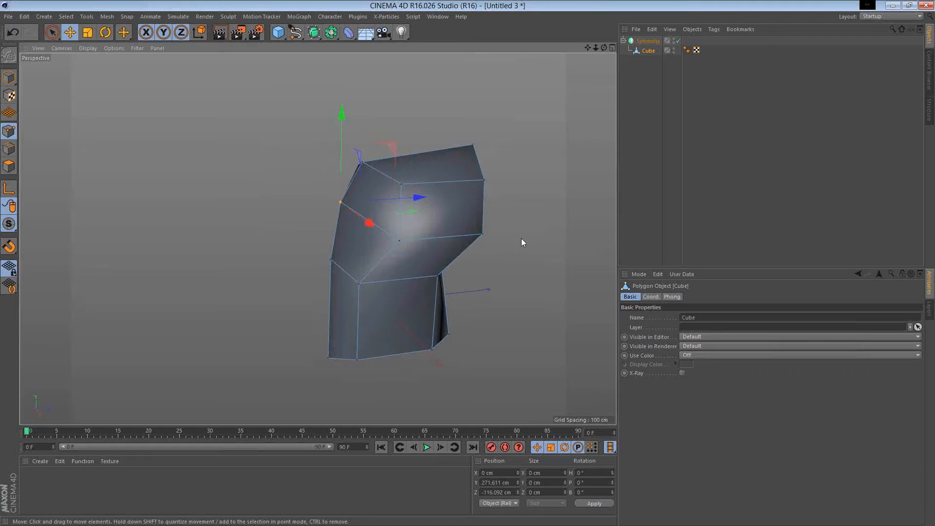
left_click_drag(521, 238, 379, 198, "alt")
left_click_drag(363, 147, 355, 156)
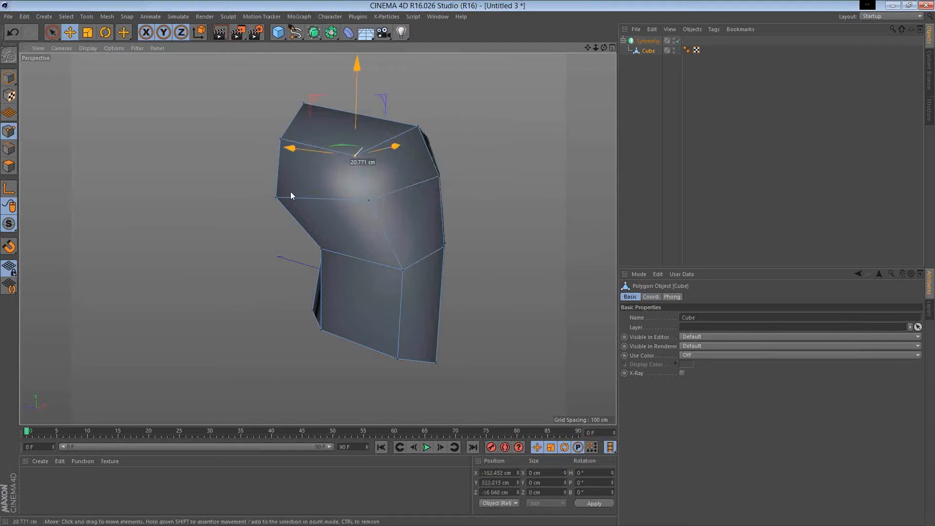
left_click_drag(290, 195, 507, 225, "alt")
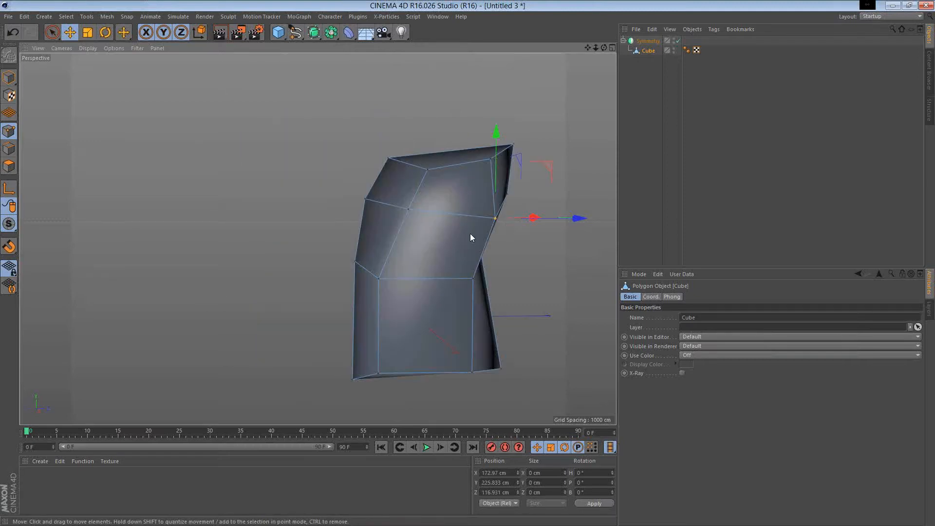
left_click_drag(470, 235, 465, 227, "alt")
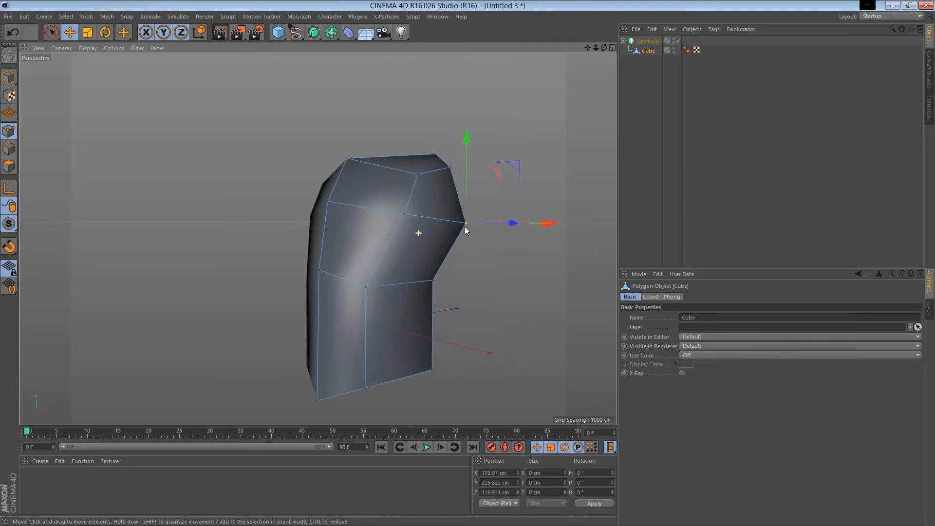
left_click_drag(465, 227, 464, 224, "alt")
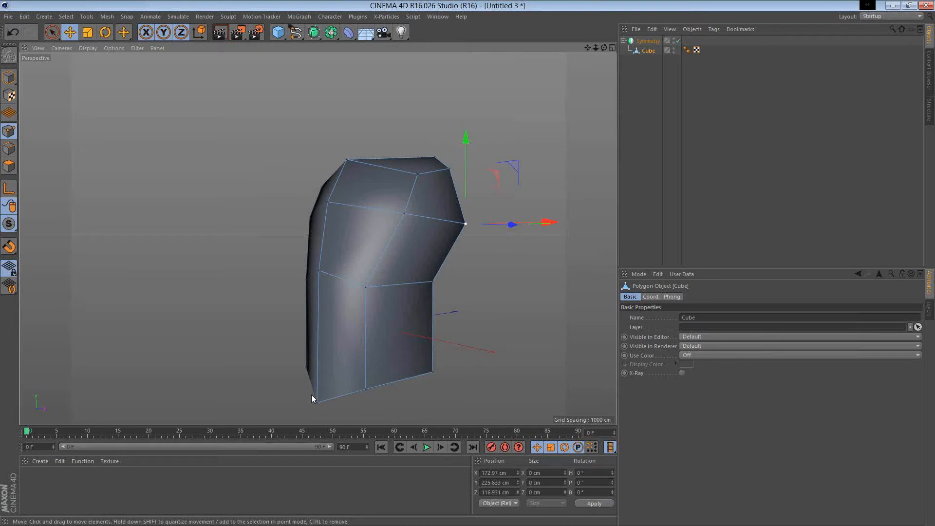
left_click_drag(311, 395, 370, 194, "alt")
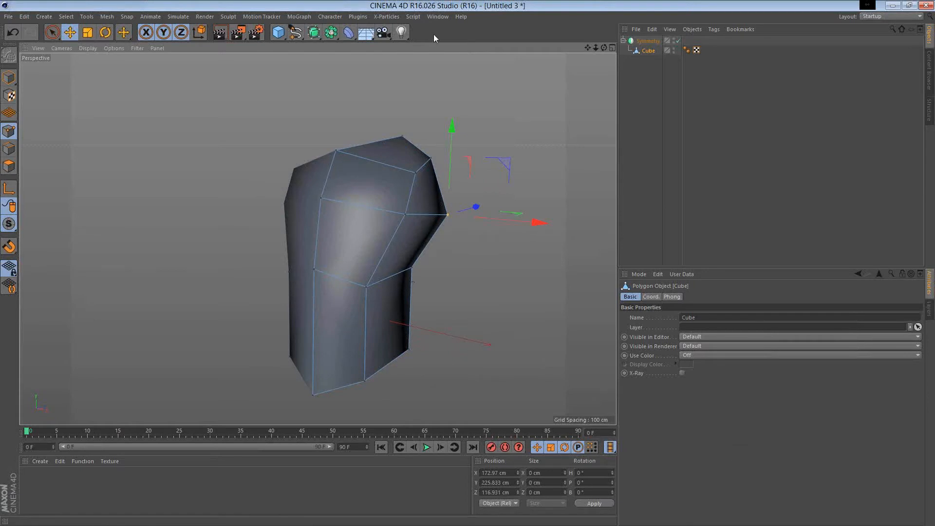
Start a new project and run a Full Solve on the footage IMG_1126.MOV Comp 1_00293.png from the Projects\camera_track\kozu_001 folder
left_click(15, 19)
left_click(21, 31)
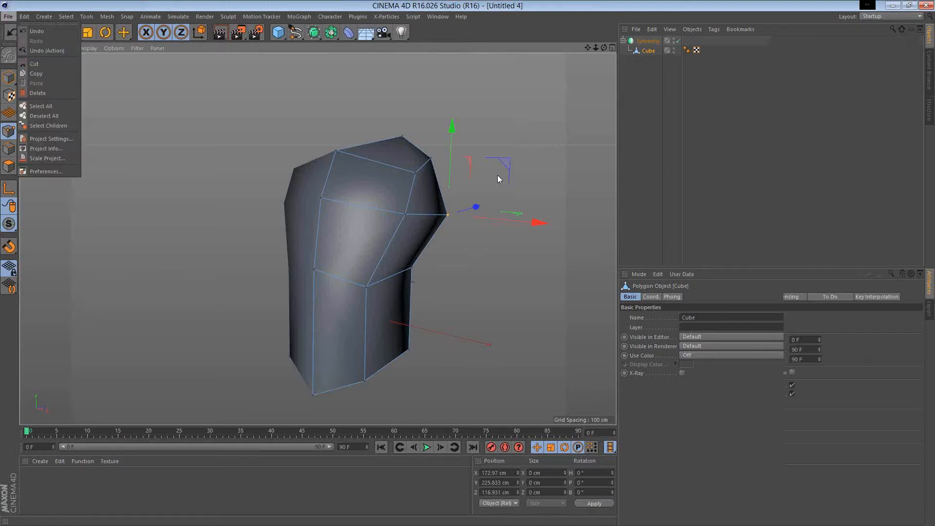
left_click(263, 16)
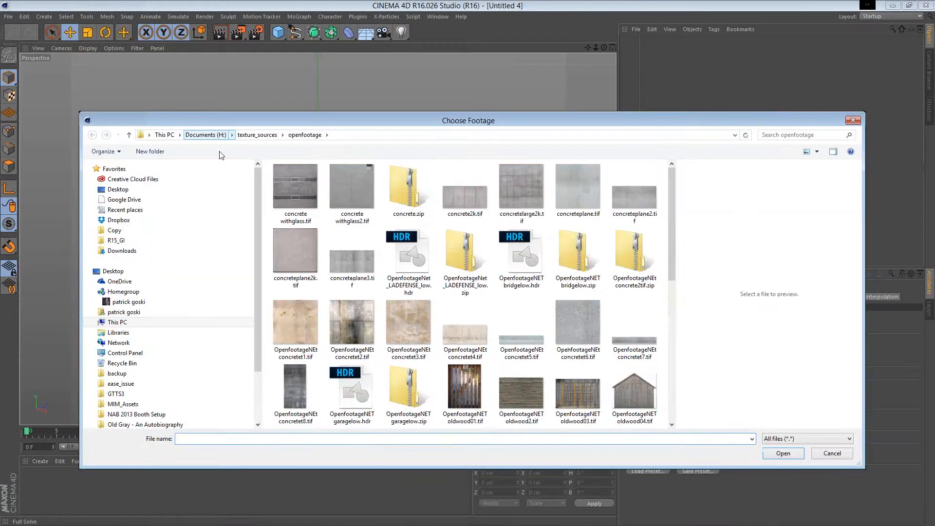
left_click(205, 134)
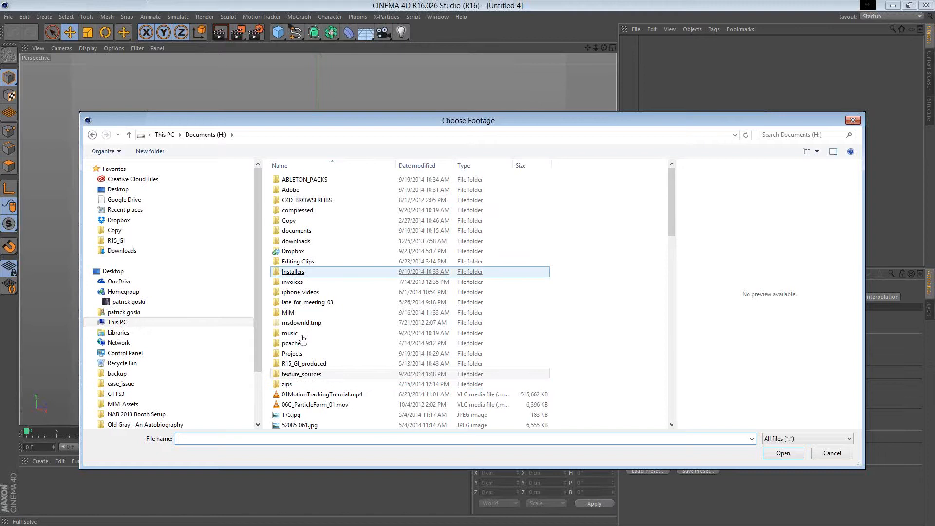
double_click(294, 353)
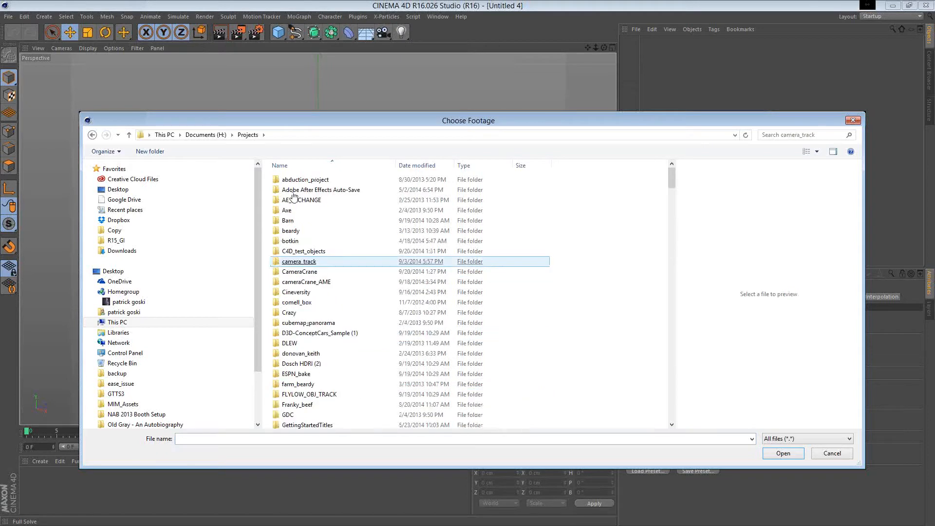
key("Return")
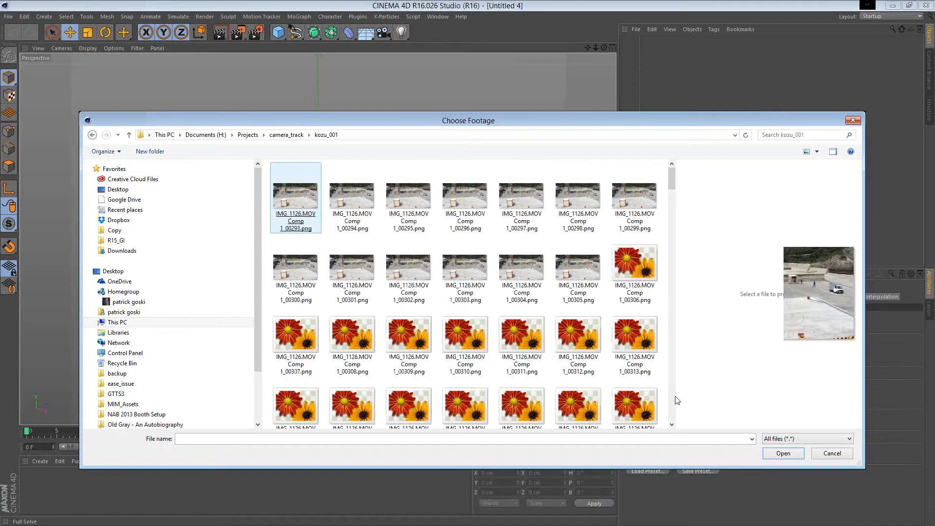
left_click_drag(672, 173, 677, 400)
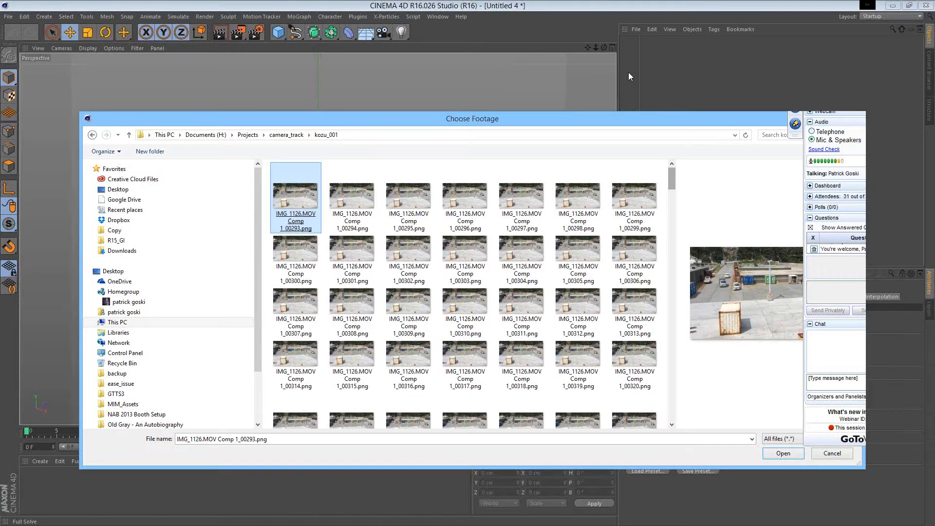
key("Return")
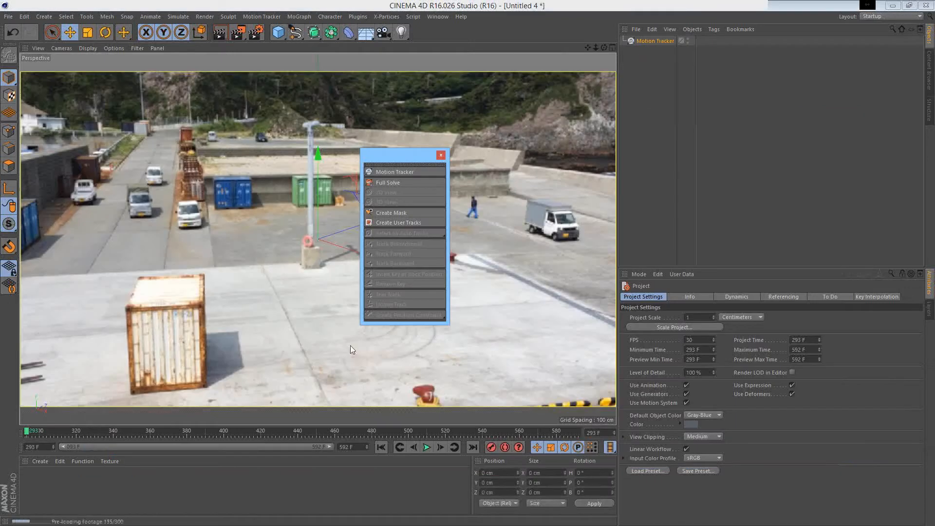
Examine the Motion Tracker's solved camera and 3D feature points from several angles
left_click(644, 42)
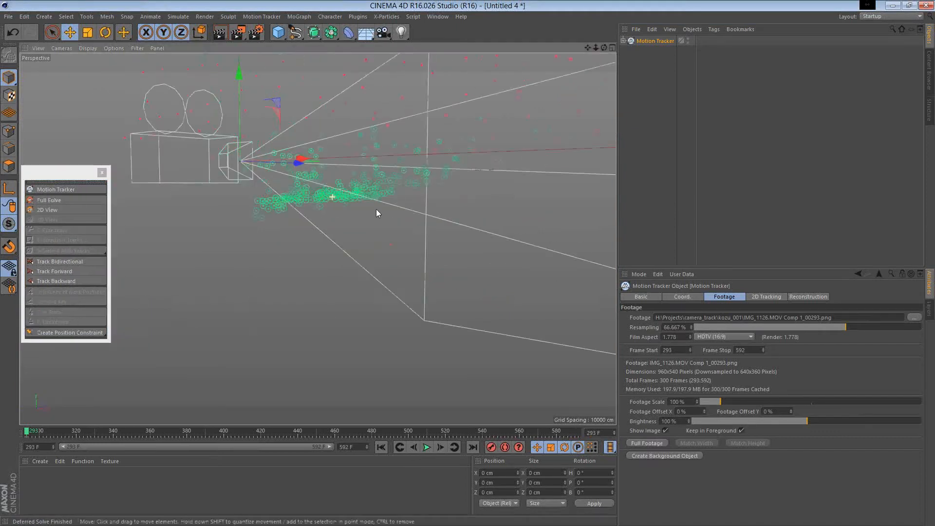
left_click_drag(376, 209, 361, 349, "alt")
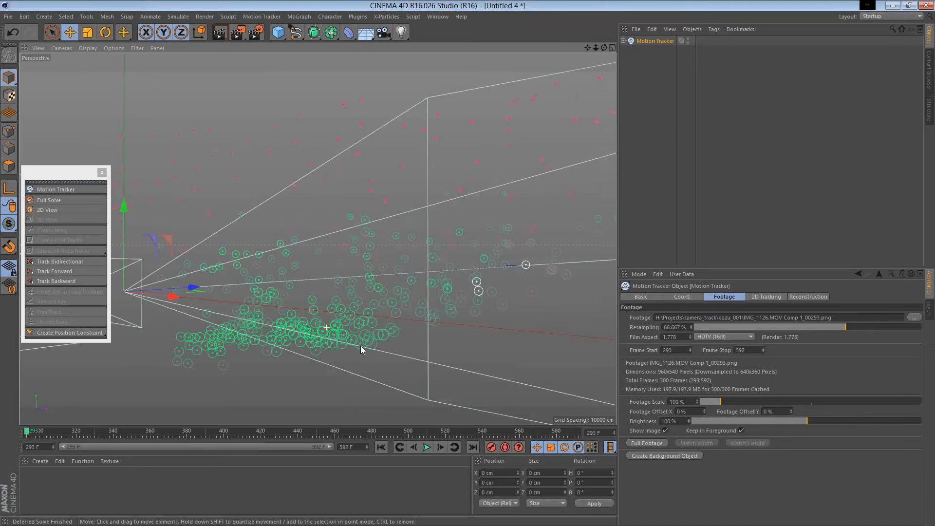
left_click_drag(361, 349, 355, 331, "alt")
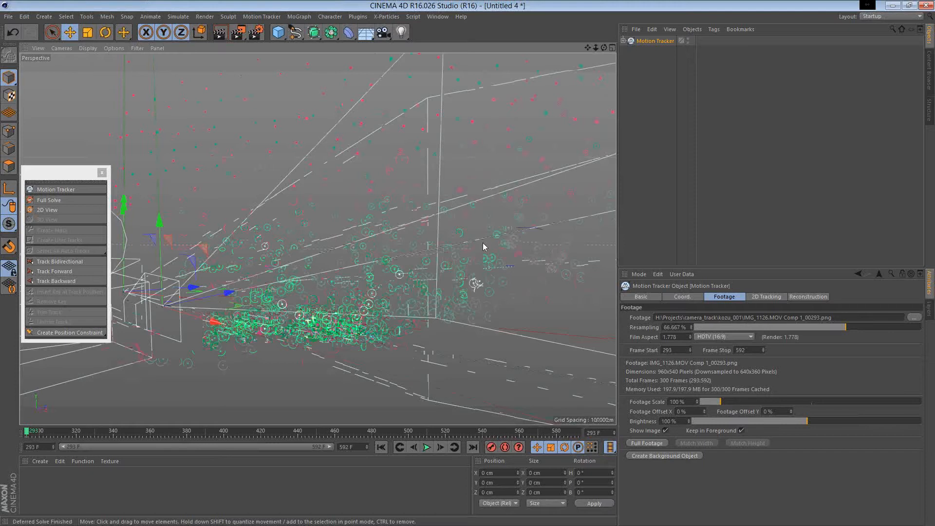
right_click_drag(483, 243, 488, 146, "alt")
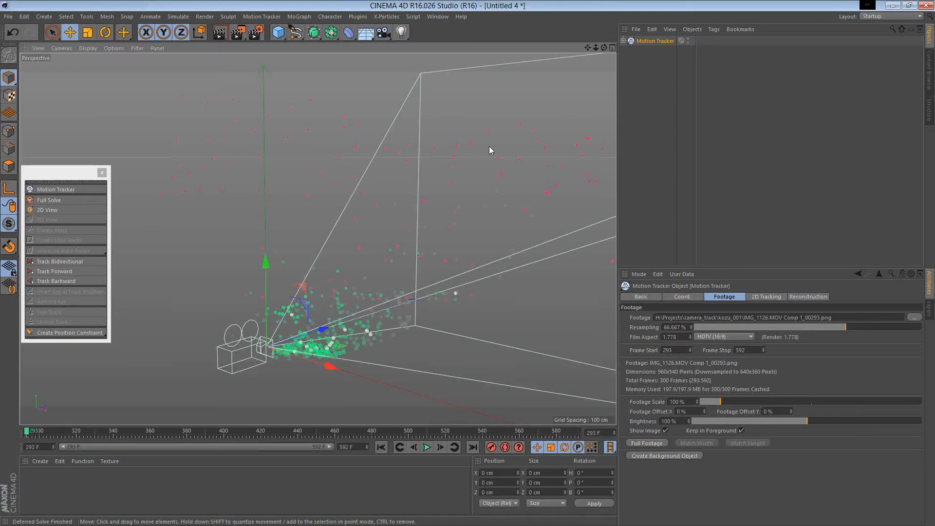
right_click_drag(489, 146, 697, 75, "alt")
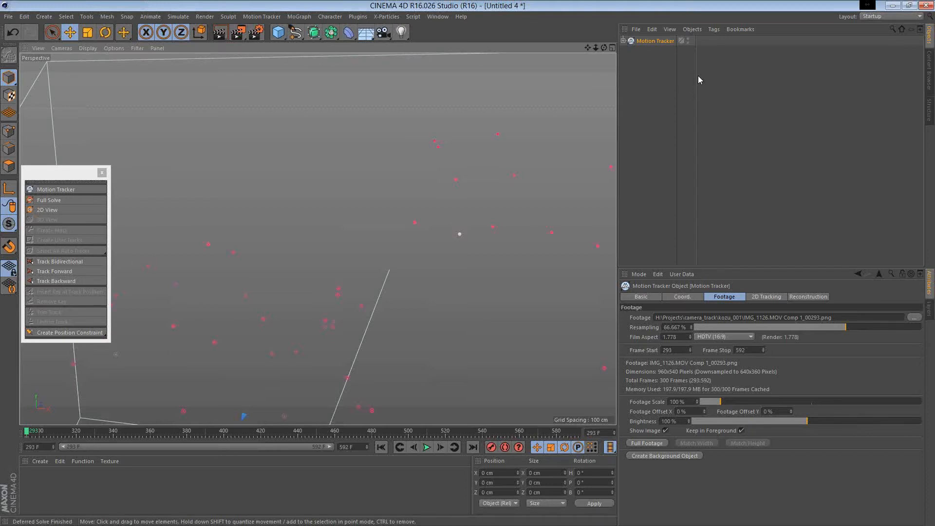
Return to the footage view through the Solved Camera and go to frame 422
key("ctrl+shift+z")
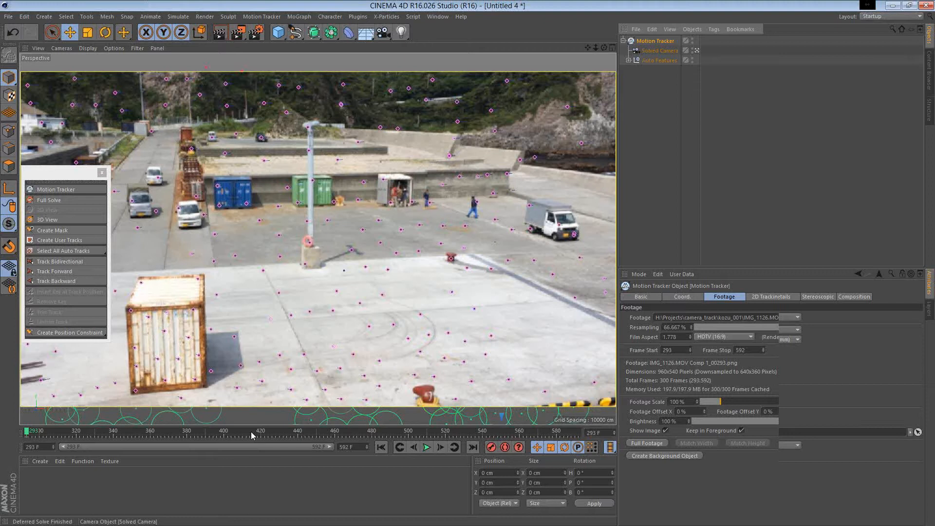
left_click(264, 433)
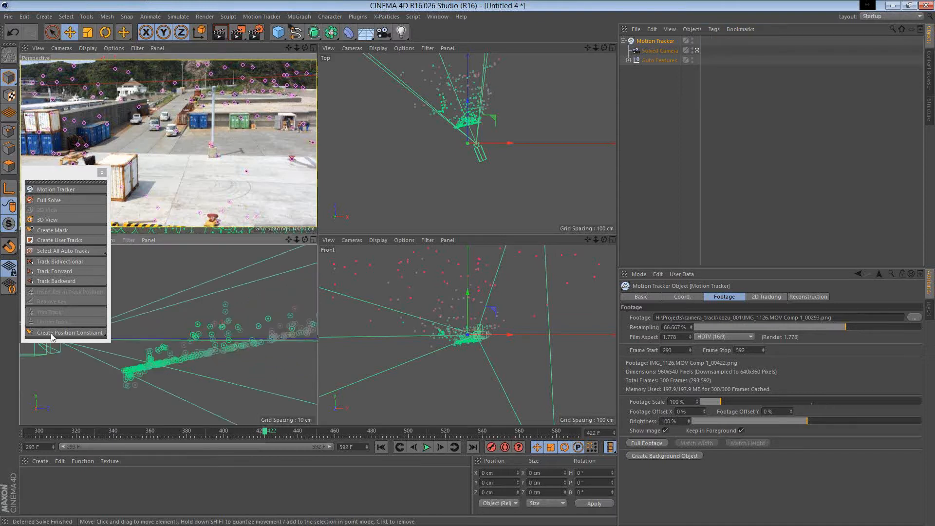
Detach the constraint commands into their own palette and create a position constraint on the tracked feature Auto 0723
left_click(52, 334)
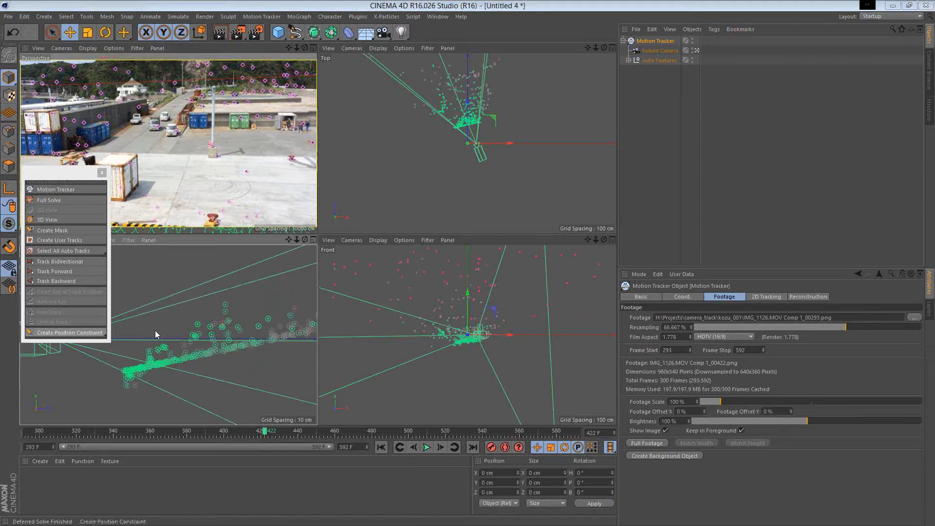
left_click(154, 330)
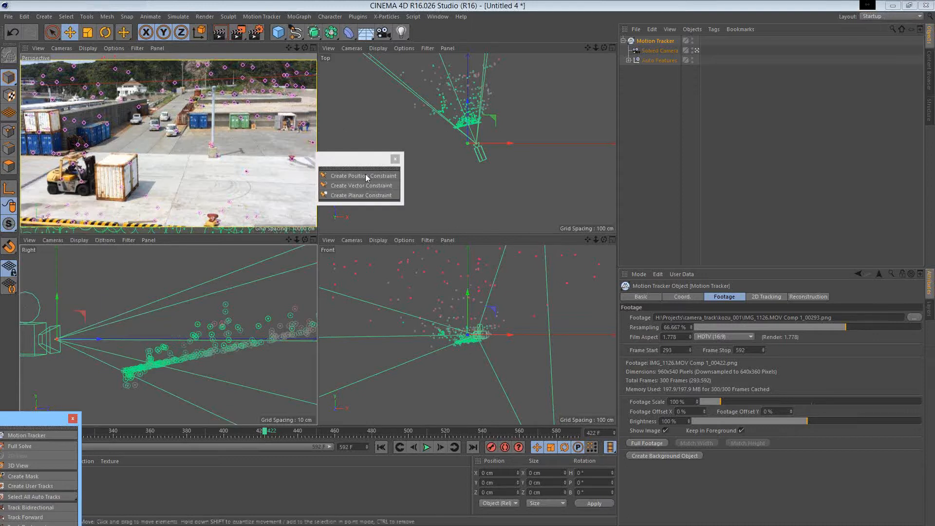
left_click(367, 176)
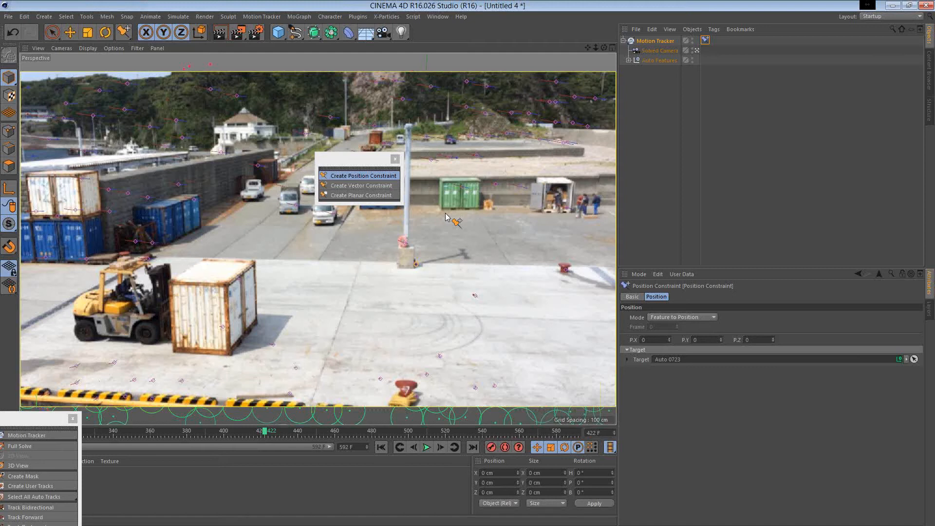
middle_click(446, 217)
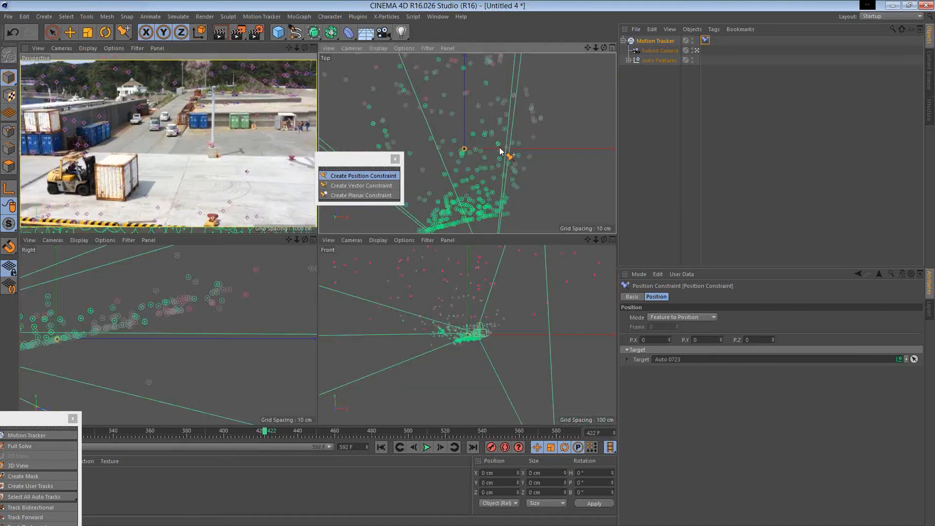
scroll(499, 147, "up", 3)
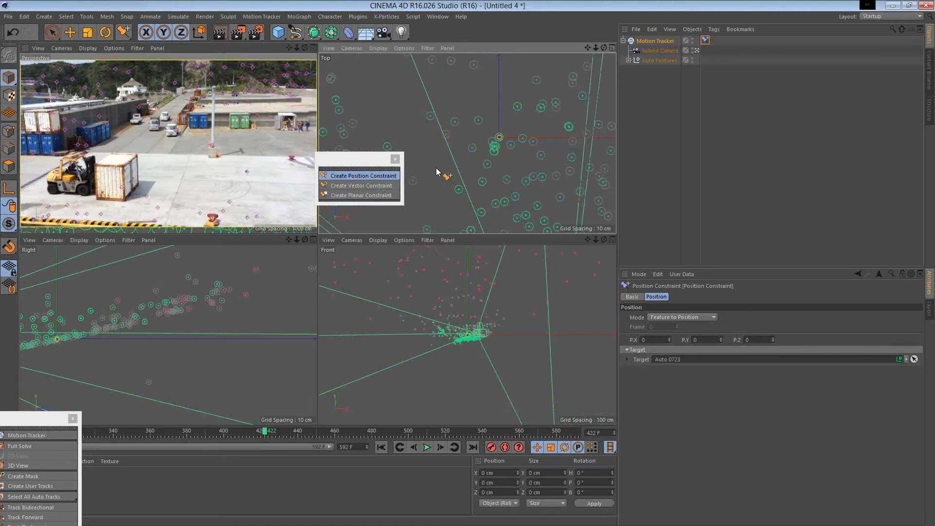
Go to frame 376 and create a planar constraint from three tracked features on the concrete ground
left_click(376, 195)
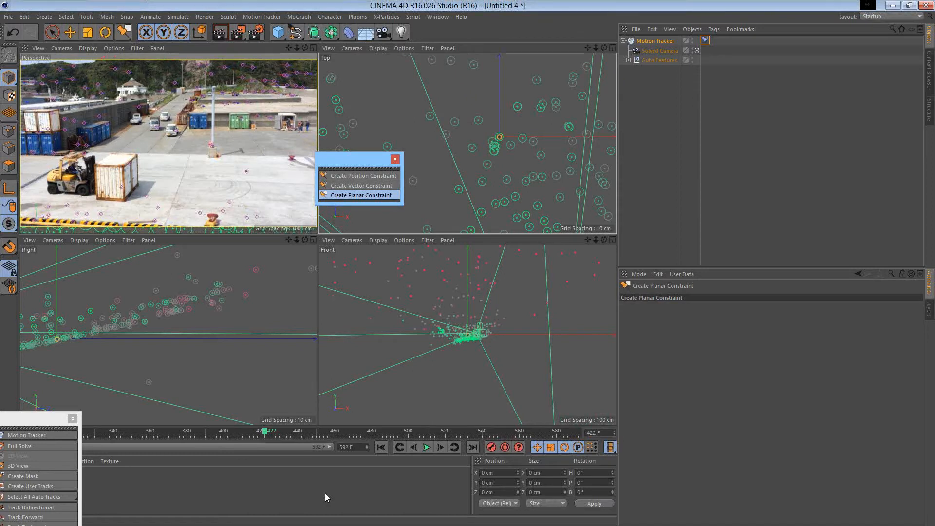
left_click_drag(342, 431, 359, 430)
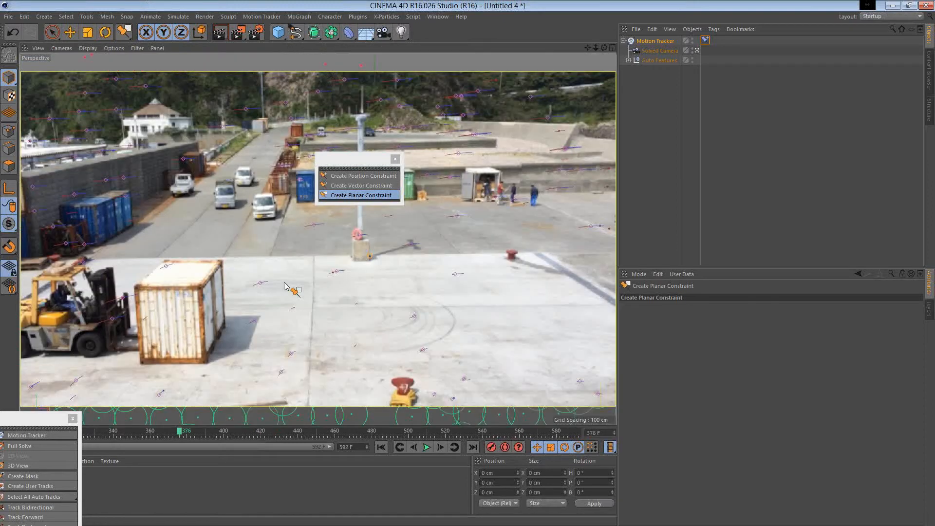
left_click(260, 282)
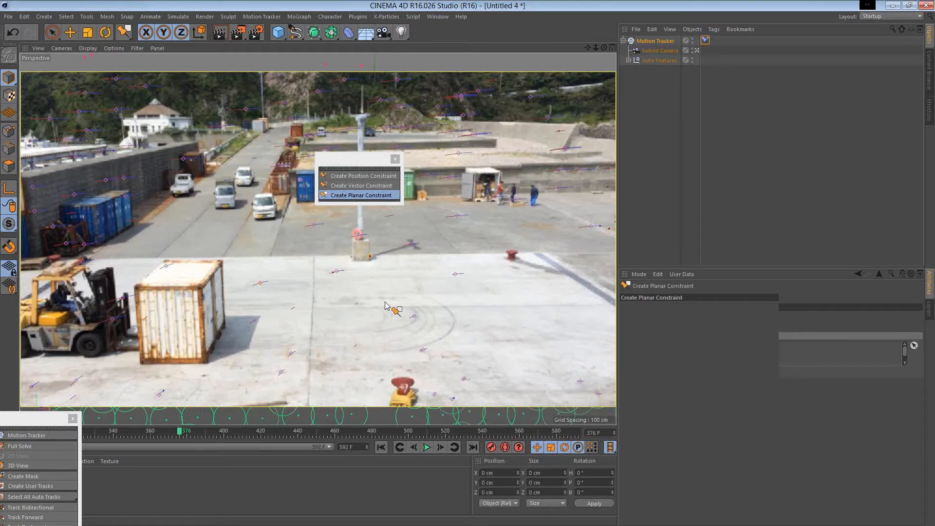
left_click(423, 350)
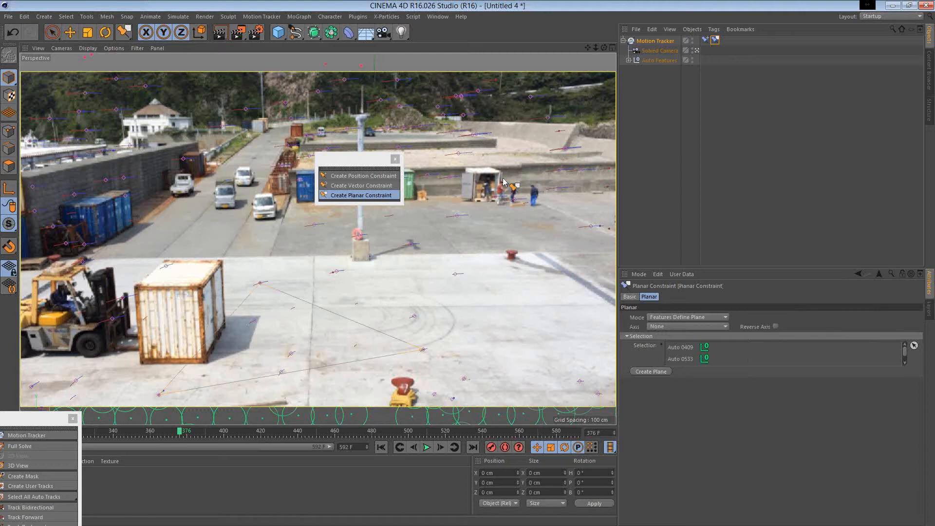
Set the planar constraint's axis to Y so the three ground features define the floor plane
key("F5")
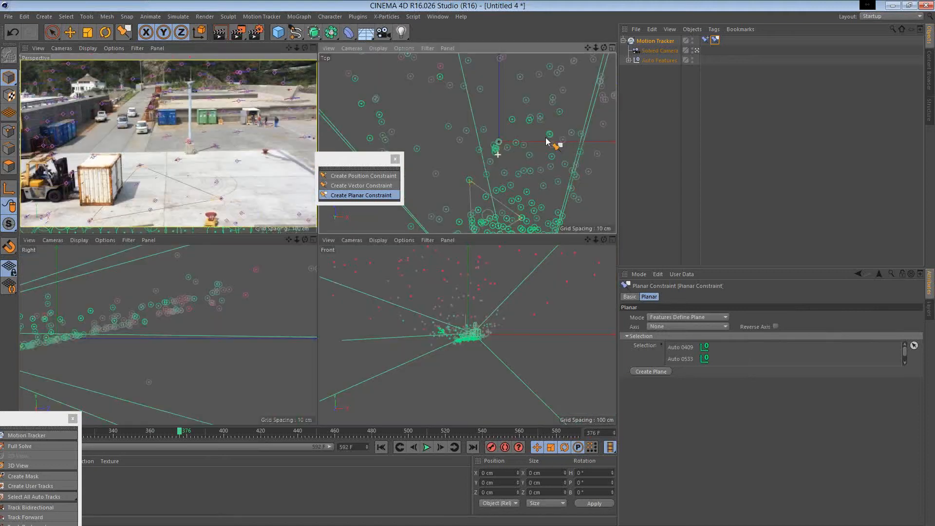
middle_click_drag(545, 142, 543, 69, "alt")
scroll(543, 69, "up", 2)
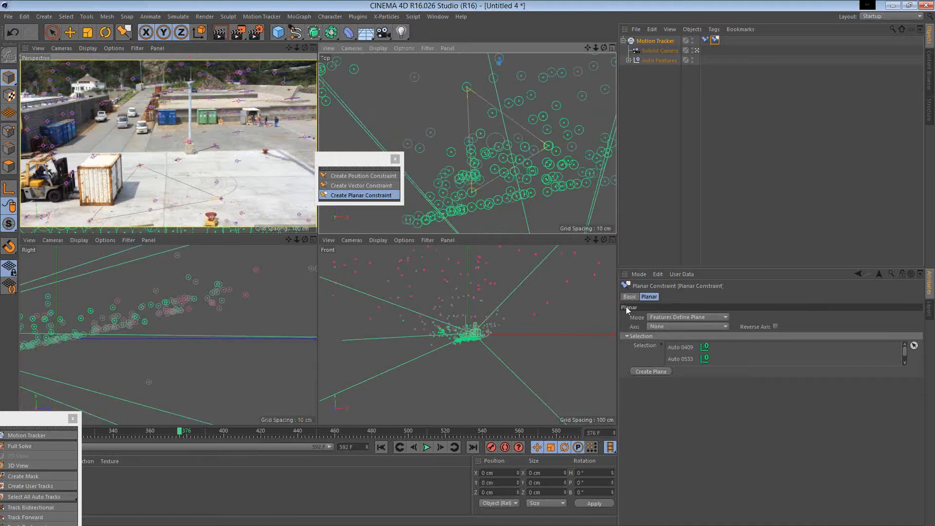
left_click(658, 326)
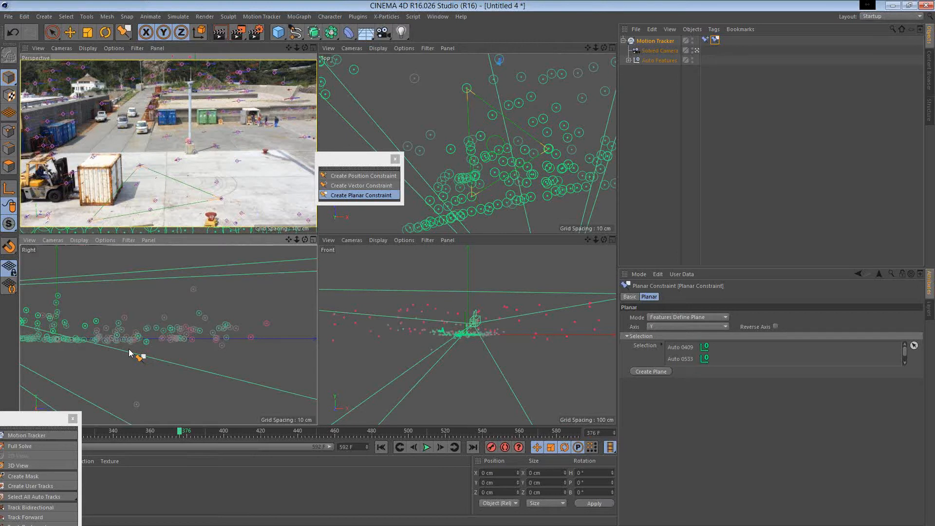
Examine the solved camera and feature points from the side to check their alignment with the floor
scroll(222, 343, "down", 3)
middle_click(221, 313)
middle_click(221, 316)
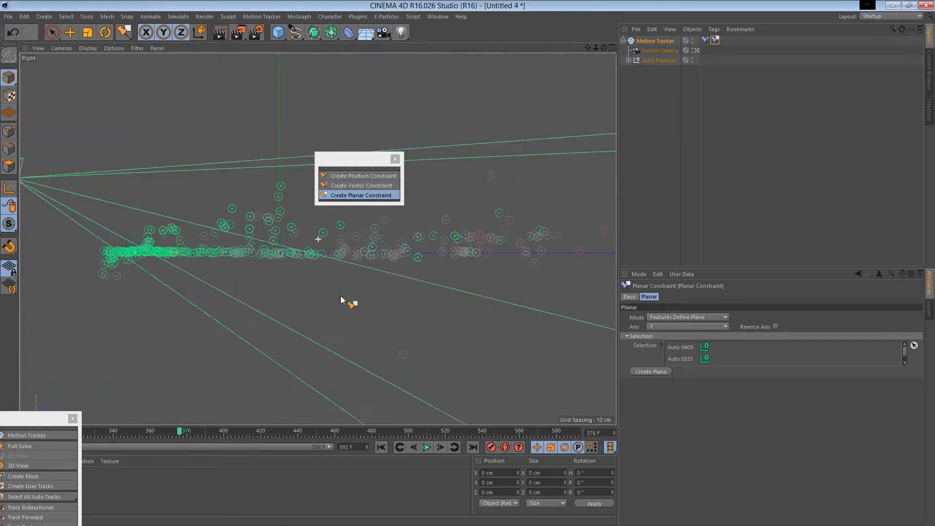
scroll(340, 296, "down", 3)
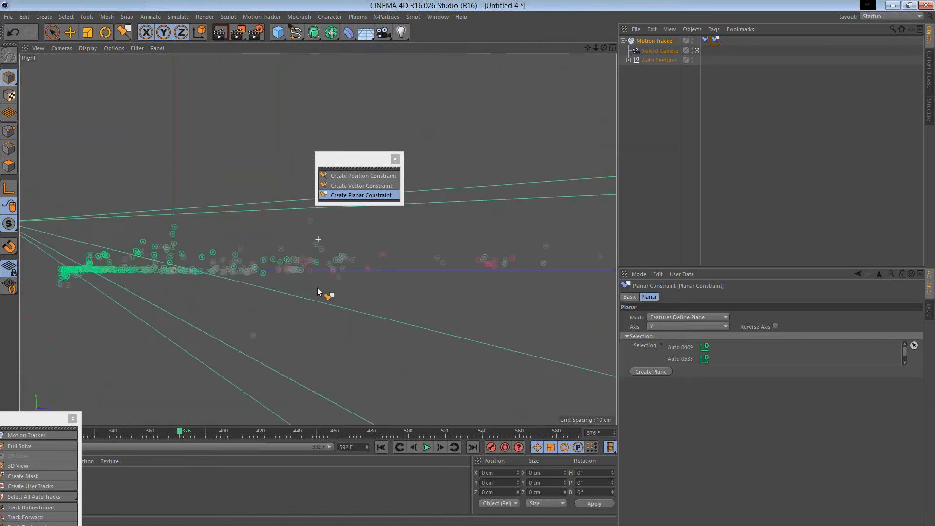
middle_click_drag(317, 287, 381, 283, "alt")
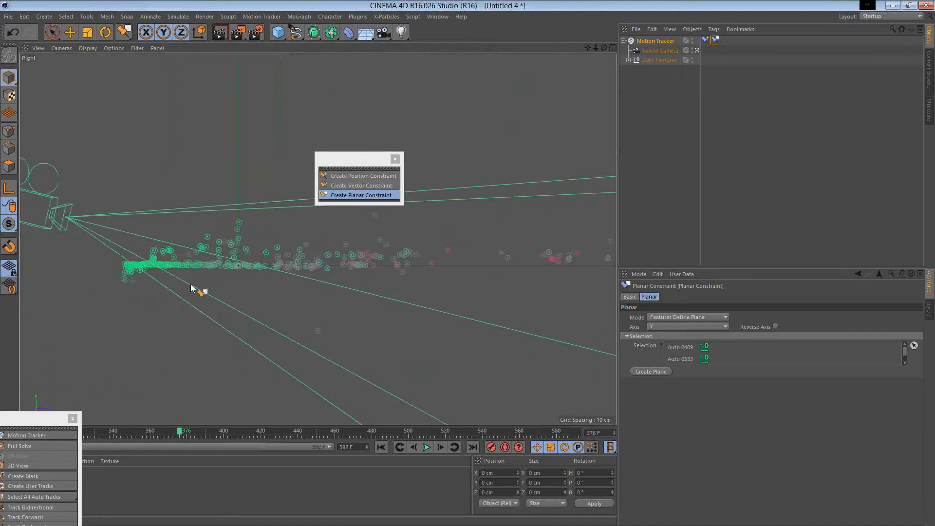
middle_click(205, 259)
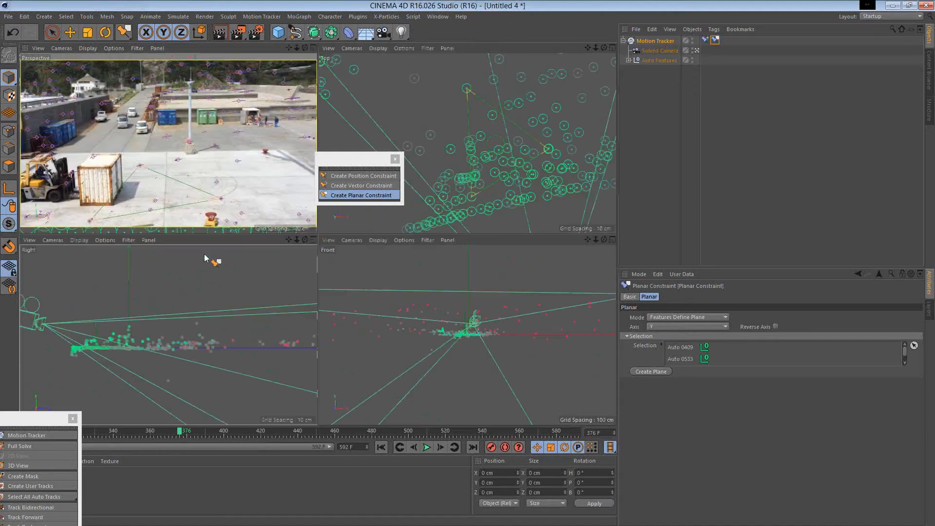
middle_click(205, 259)
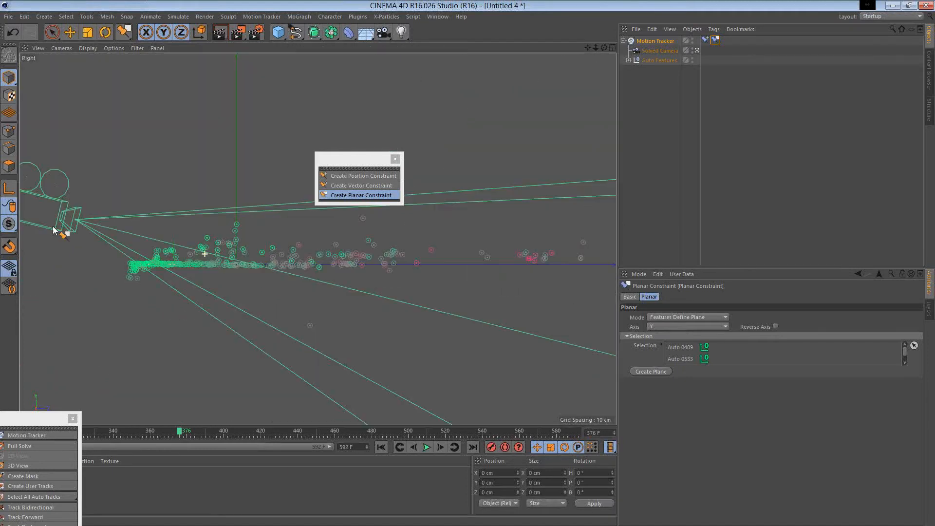
right_click_drag(54, 231, 131, 234, "alt")
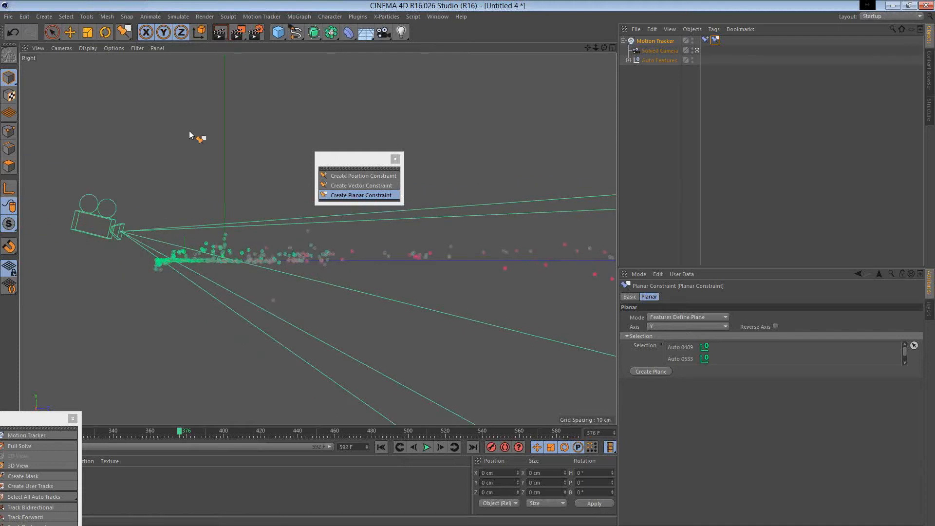
Try Reverse Axis on the planar constraint, turn it back off, and inspect the feature points from above
left_click(775, 326)
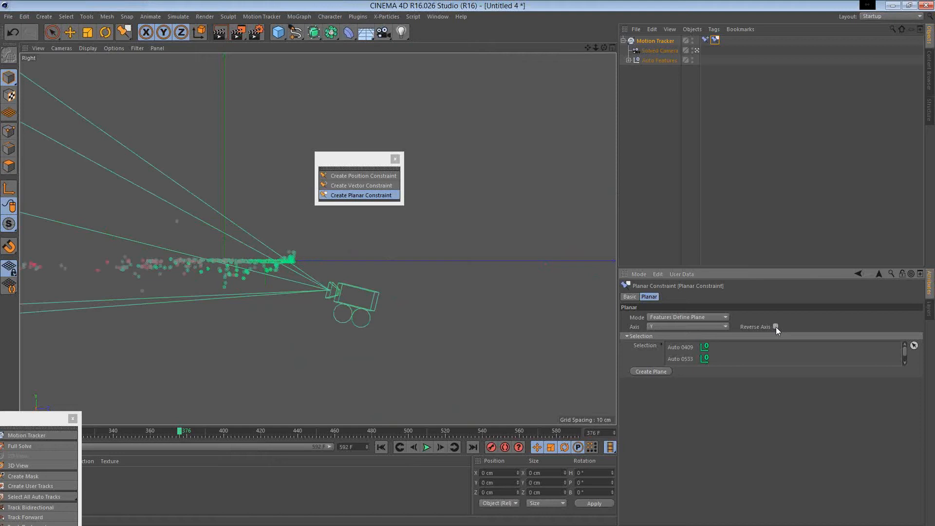
left_click(776, 326)
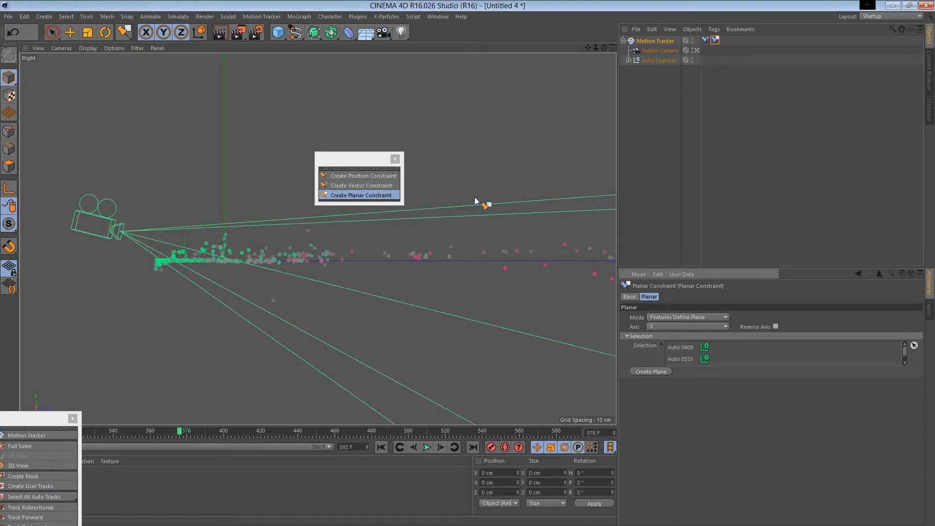
middle_click(474, 196)
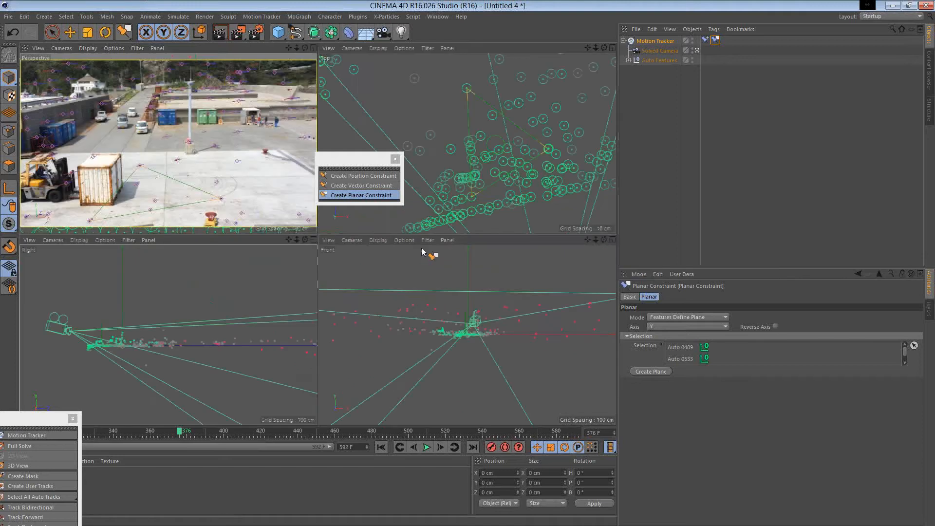
middle_click(408, 191)
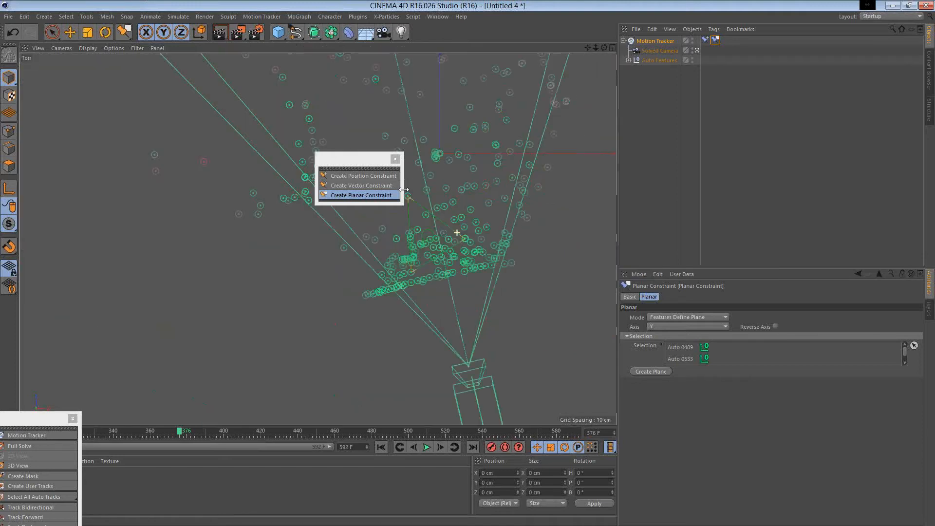
scroll(404, 189, "up", 2)
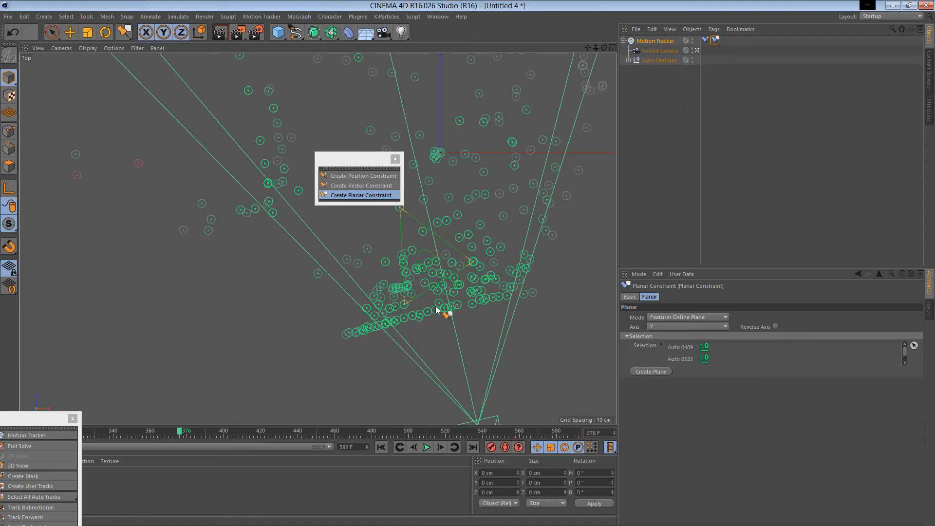
At frame 558, create a vector constraint between features Auto 0744 and Auto 0800 along the yellow-and-black dock edge
left_click(384, 177)
middle_click(458, 304)
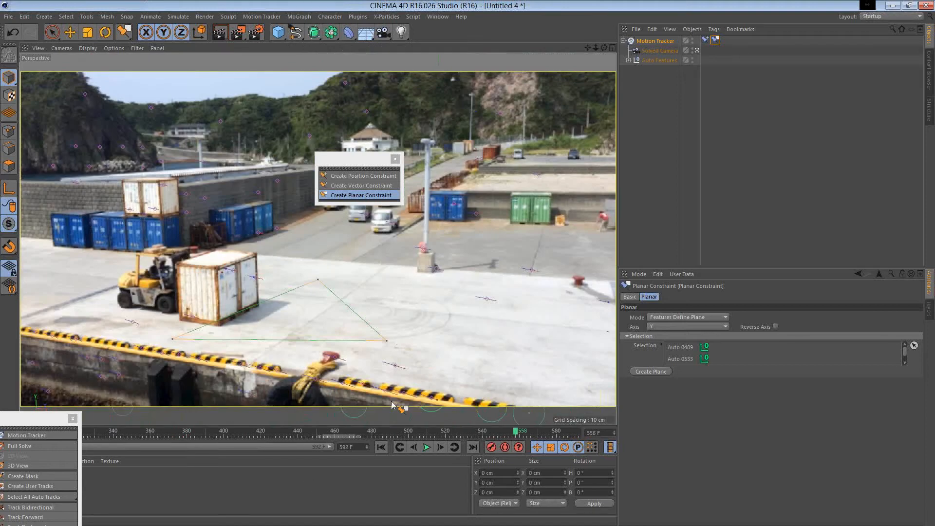
left_click_drag(46, 419, 357, 190)
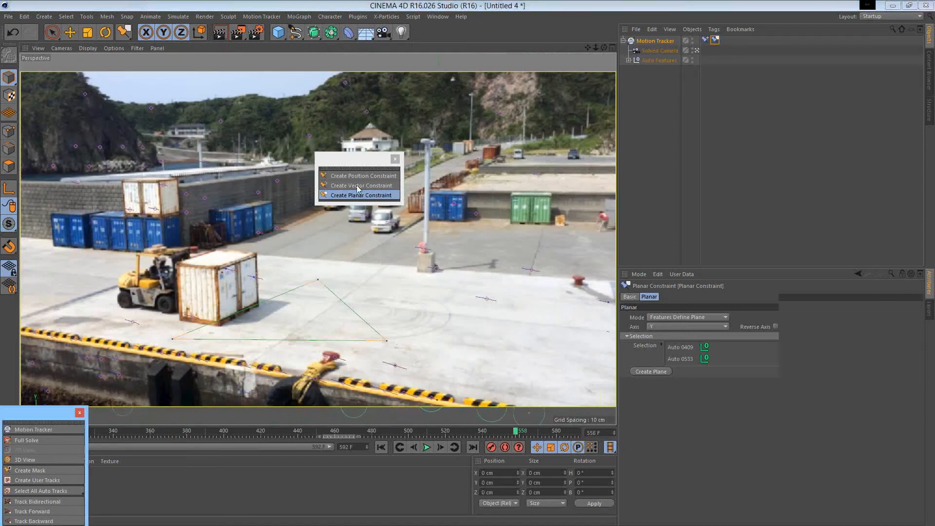
left_click(358, 185)
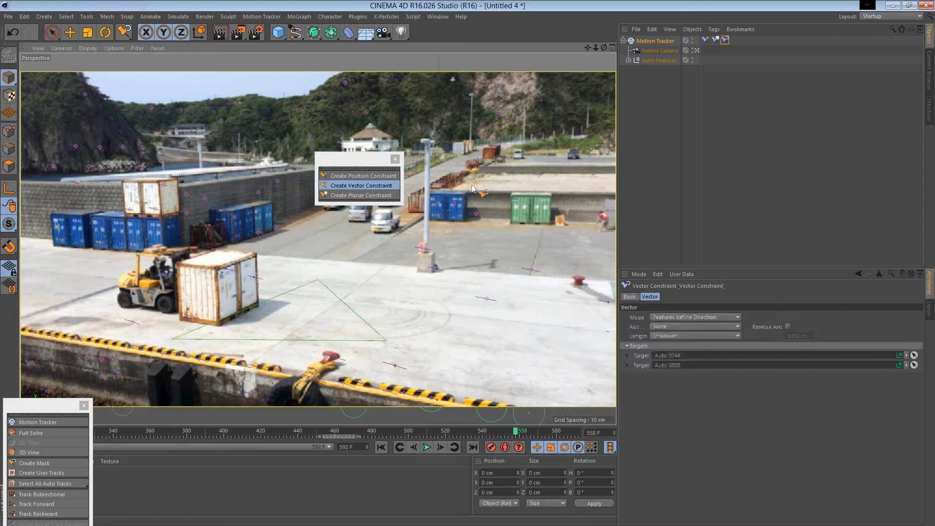
Set the vector constraint's axis to X and enable Reverse Axis, checking the orientation from above
key("F2")
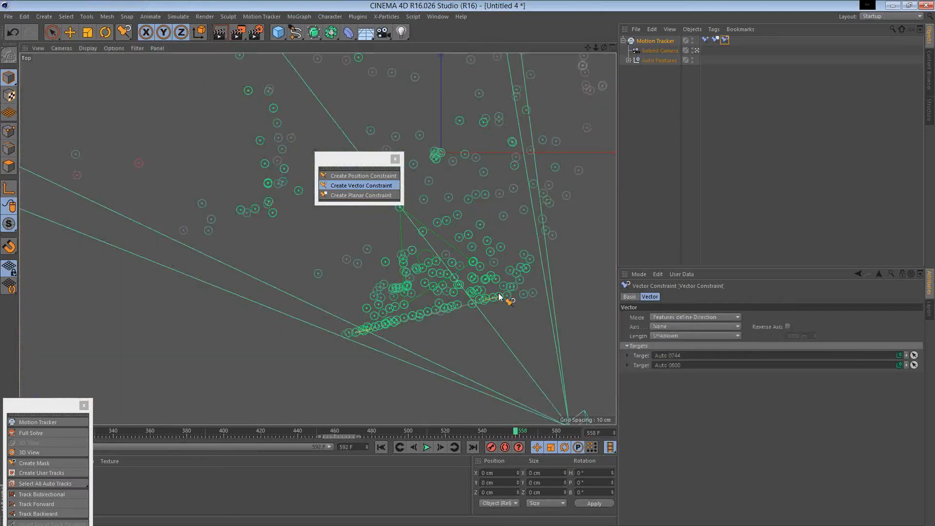
scroll(499, 296, "up", 5)
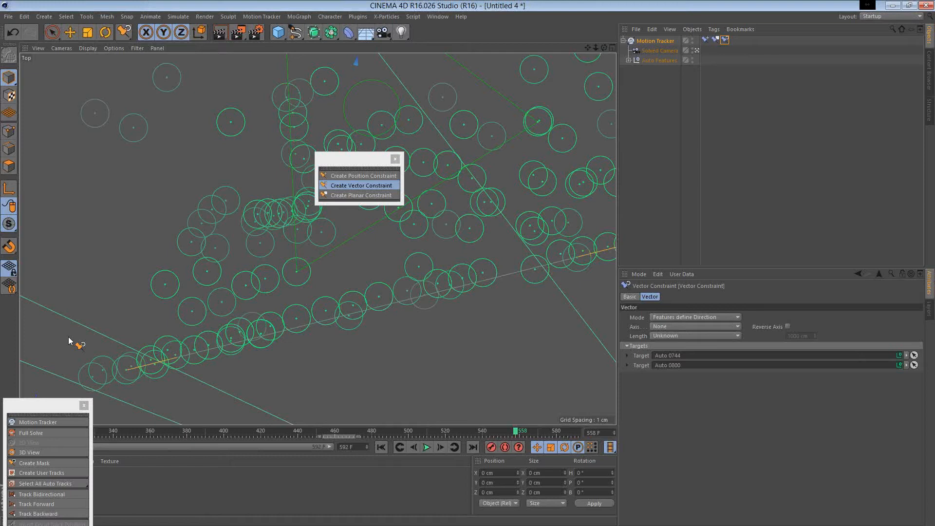
middle_click_drag(392, 333, 336, 299, "alt")
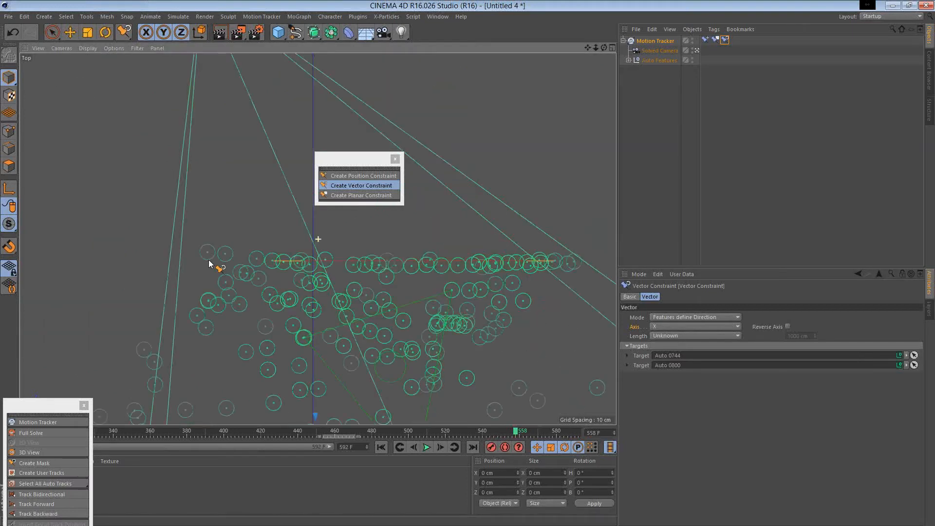
left_click(787, 326)
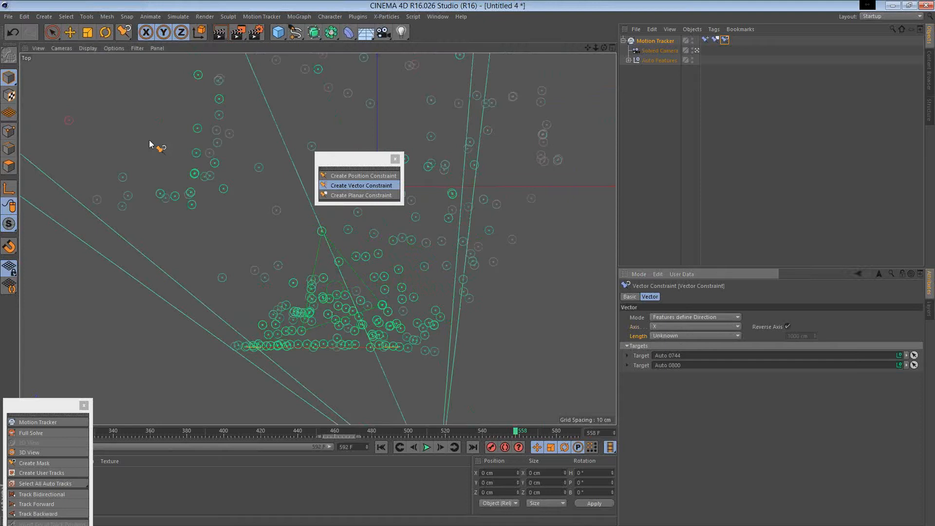
Set the vector constraint's length to Known with a value of 50 m and return to the four-view layout
key("F1")
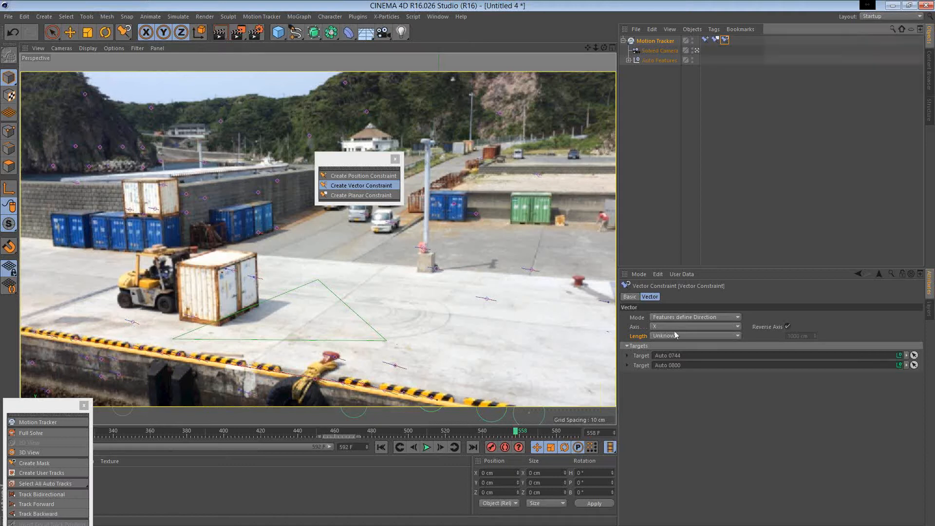
left_click(680, 356)
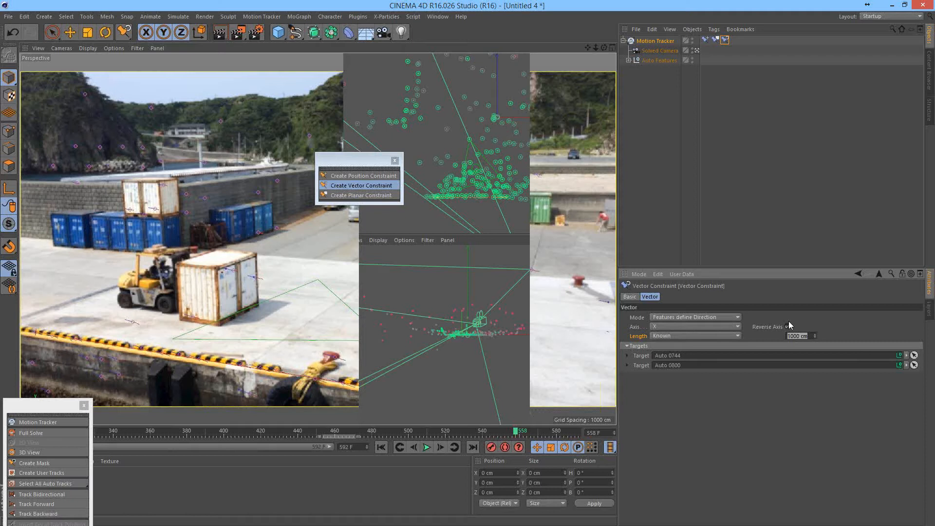
type("50 m")
middle_click(258, 168)
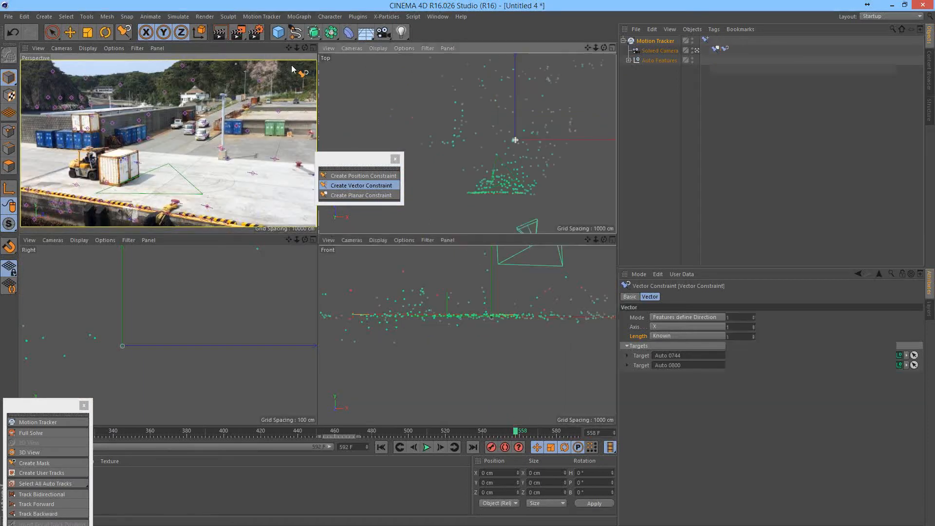
Add a Cube and move it about 2912 cm from the origin across the ground plane toward the camera
left_click(278, 33)
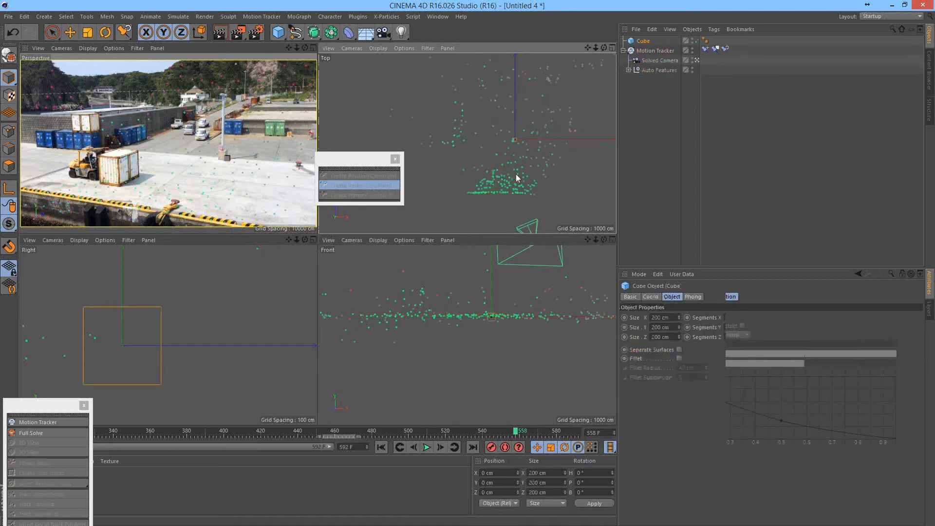
key("e")
left_click_drag(517, 178, 505, 205)
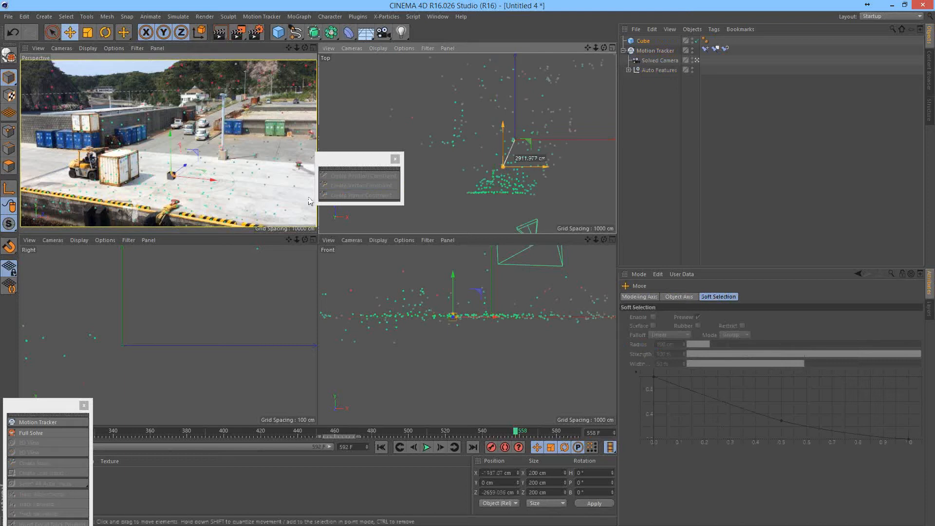
Enlarge the perspective view and move the cube to about X -807 cm, Y 182 cm, Z -2612 cm over the dock
middle_click(308, 197)
left_click_drag(298, 258, 323, 250)
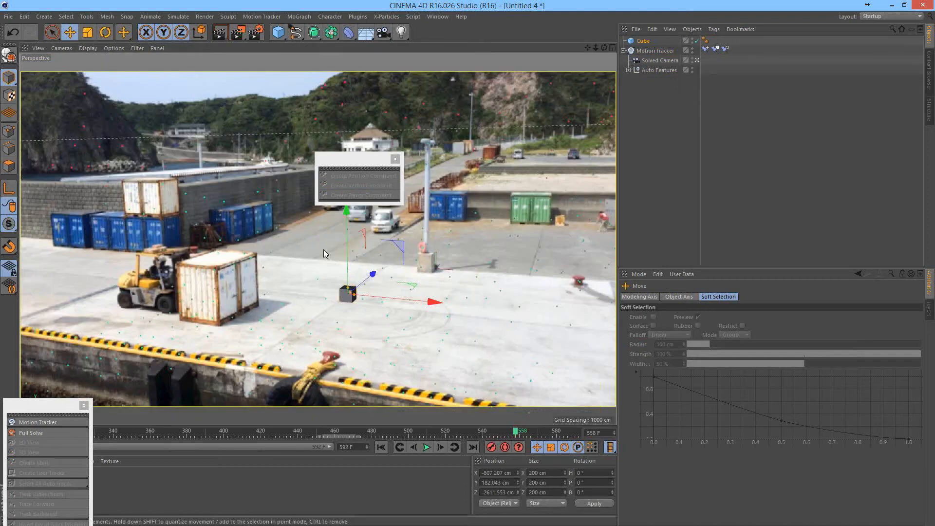
key("t")
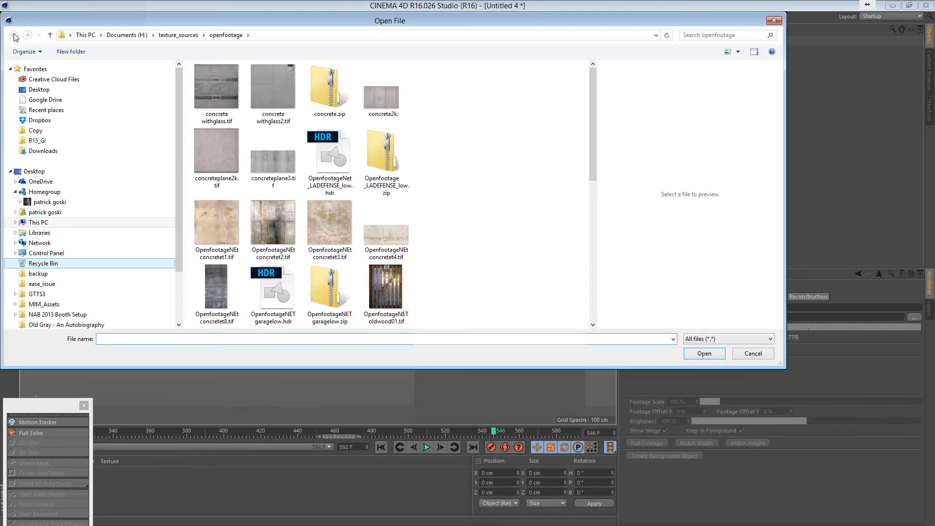
Load the image sequence IMG_1126.MOV Comp 1 from Projects\camera_track\kozu_001 as the new Motion Tracker's footage
left_click(13, 36)
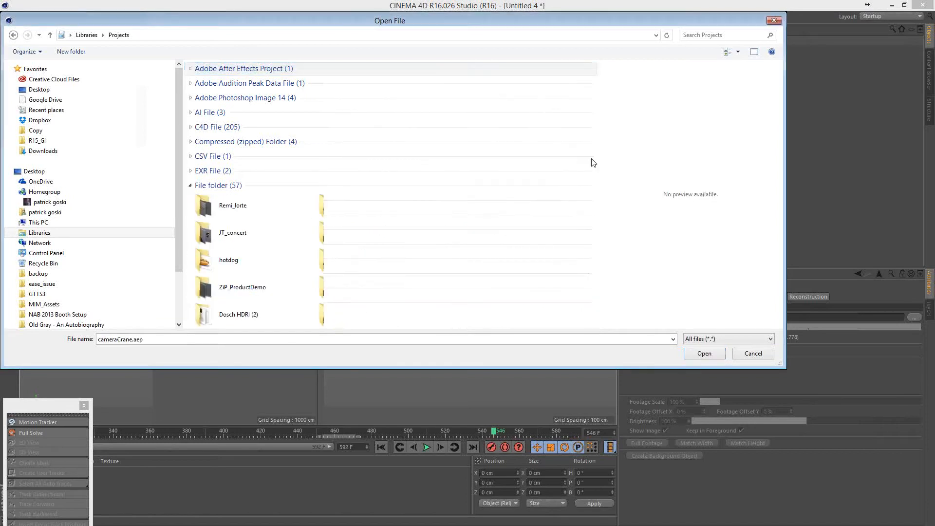
scroll(493, 241, "down", 1)
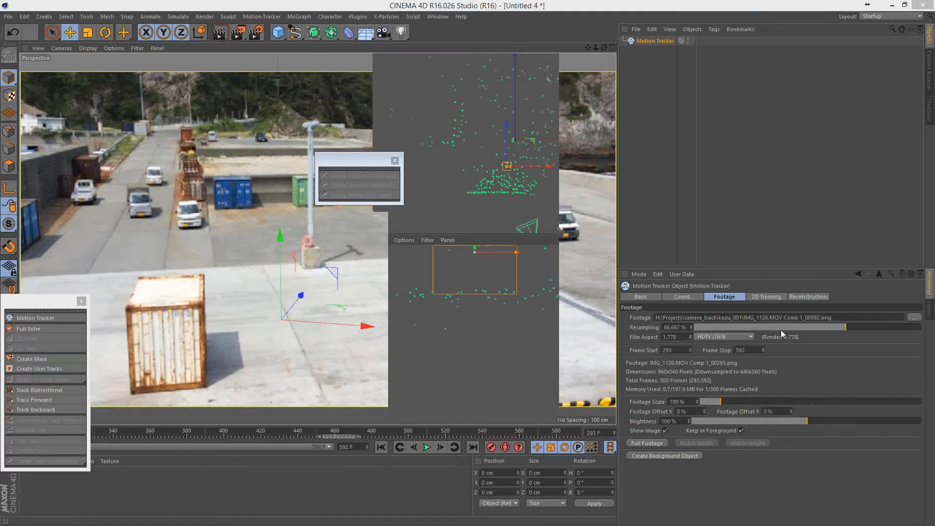
Try the footage resampling at 18.75 % and at 100 %, comparing the image sharpness
left_click(730, 327)
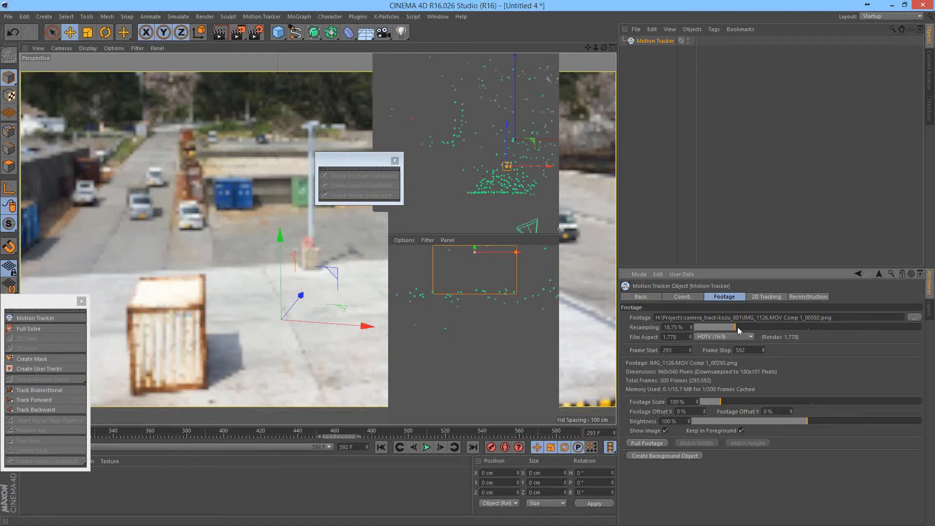
left_click(921, 327)
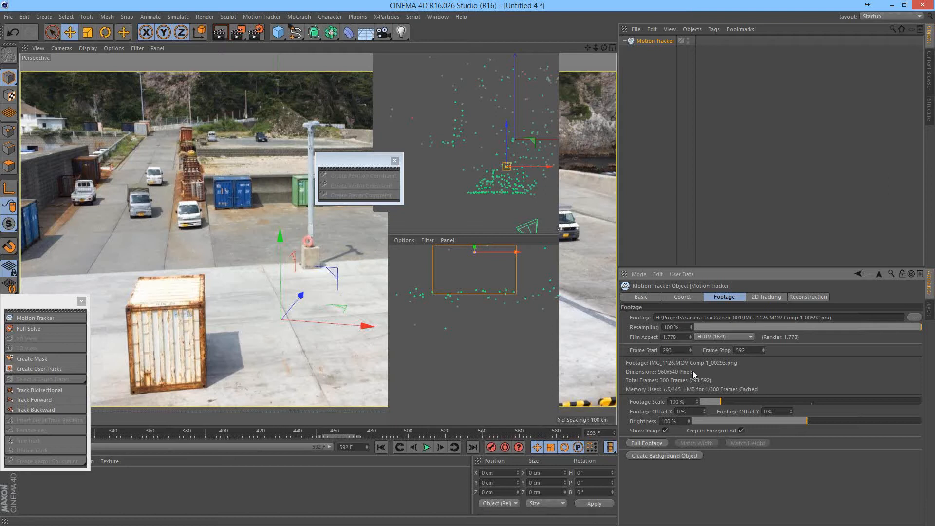
left_click(874, 328)
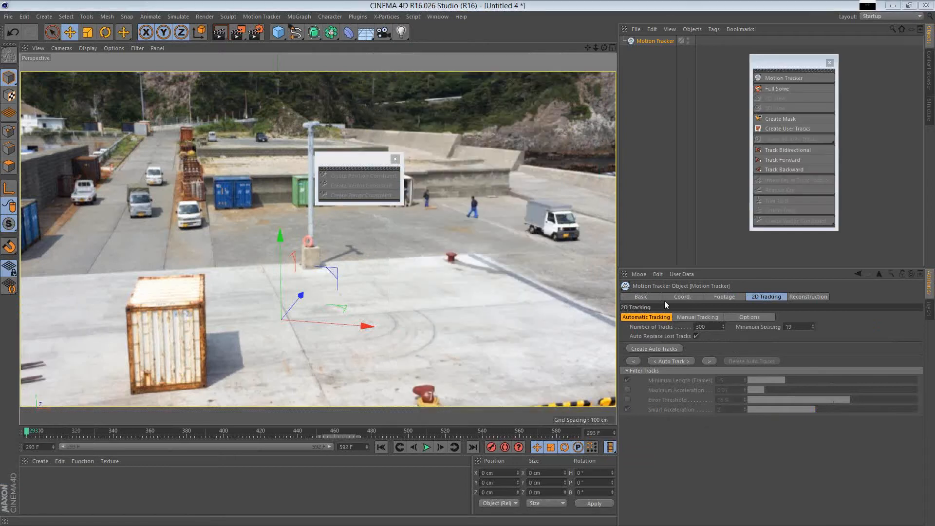
Create auto tracks at frame 293 and set the number of tracks to 1500 with a minimum spacing of 20
left_click(656, 348)
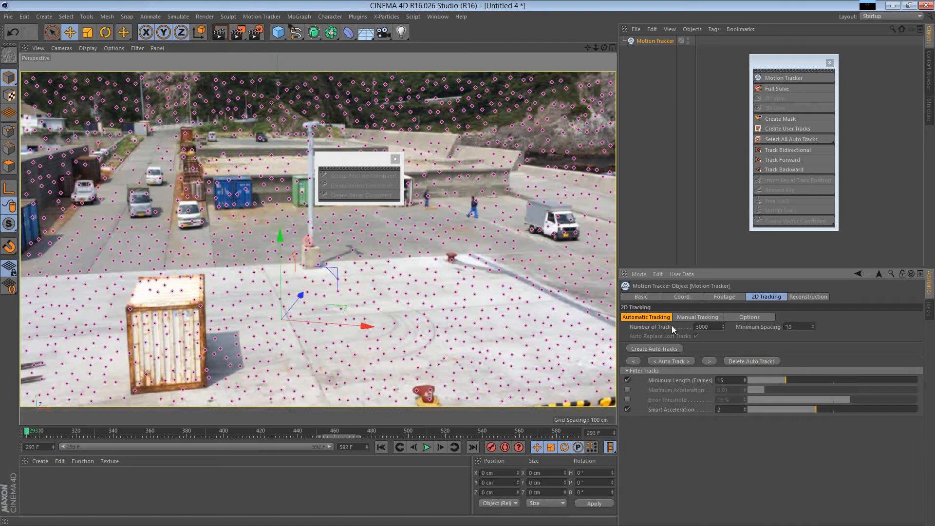
type("500")
key("Tab")
type("20")
key("Return")
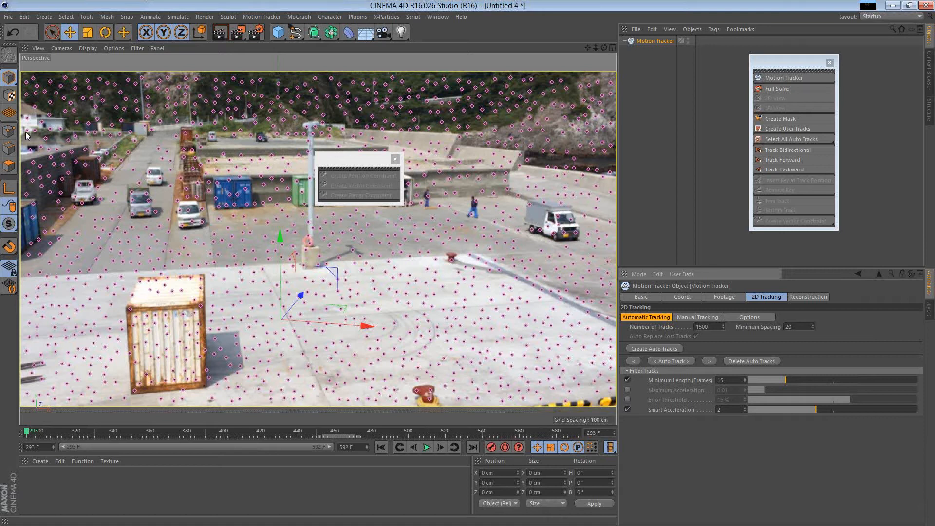
Delete the selected auto tracks, leaving only a few beside the parked trucks, and run Auto Track
left_click(95, 80)
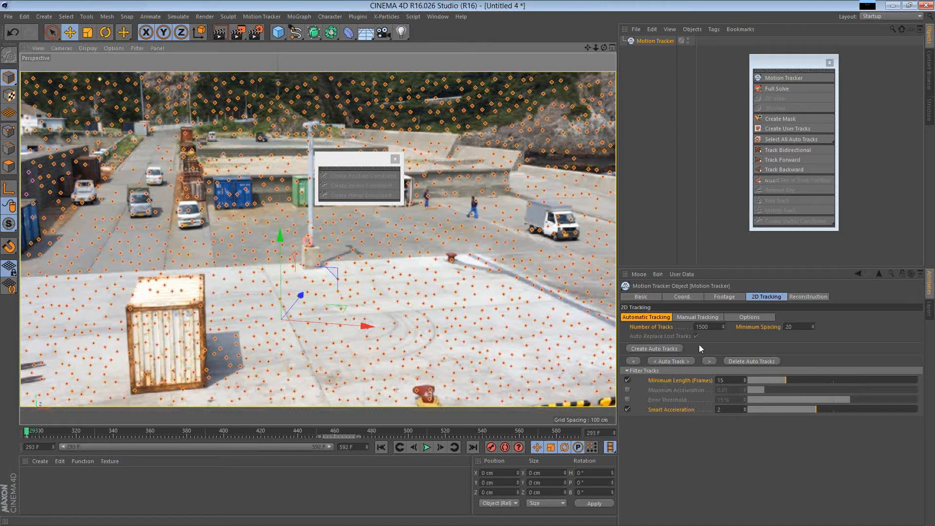
key("Delete")
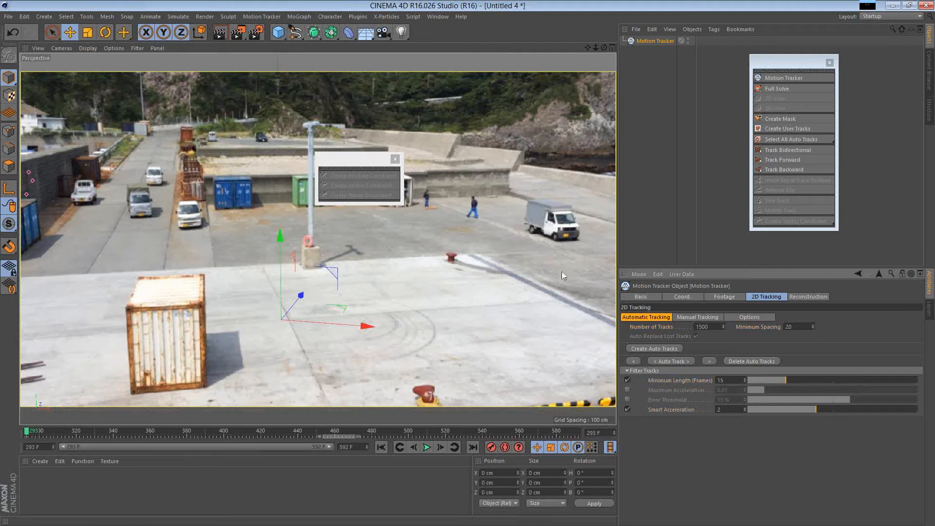
left_click(664, 360)
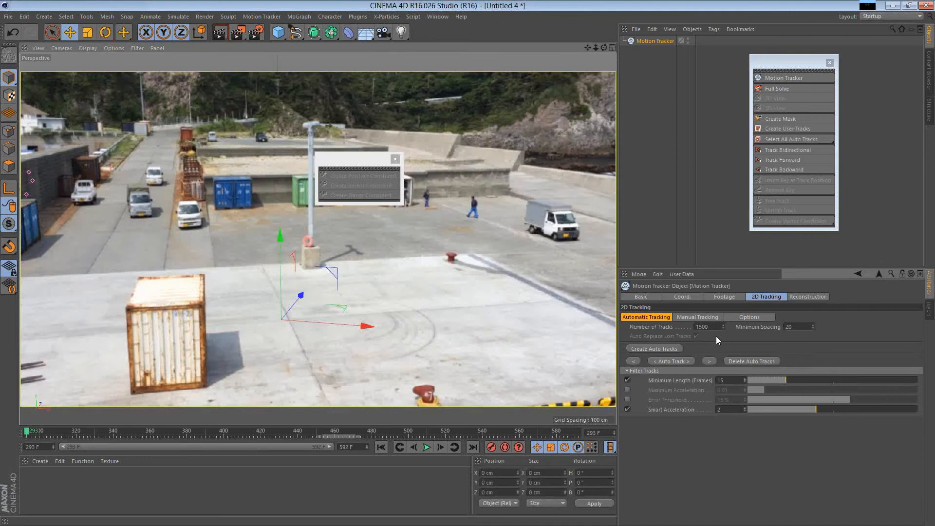
left_click(777, 327)
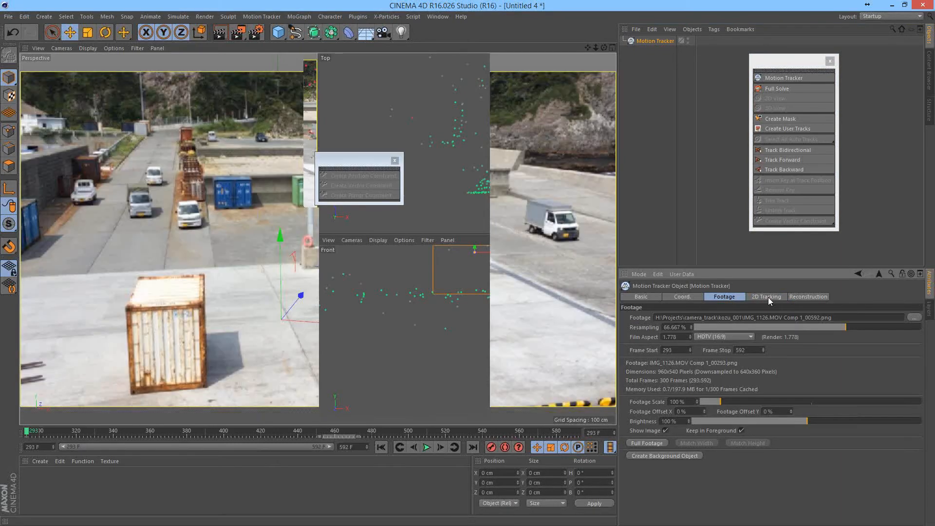
Create a user track on the truck's rear wheel with pattern size 11 and search size 39, track it manually and play it back
left_click(767, 297)
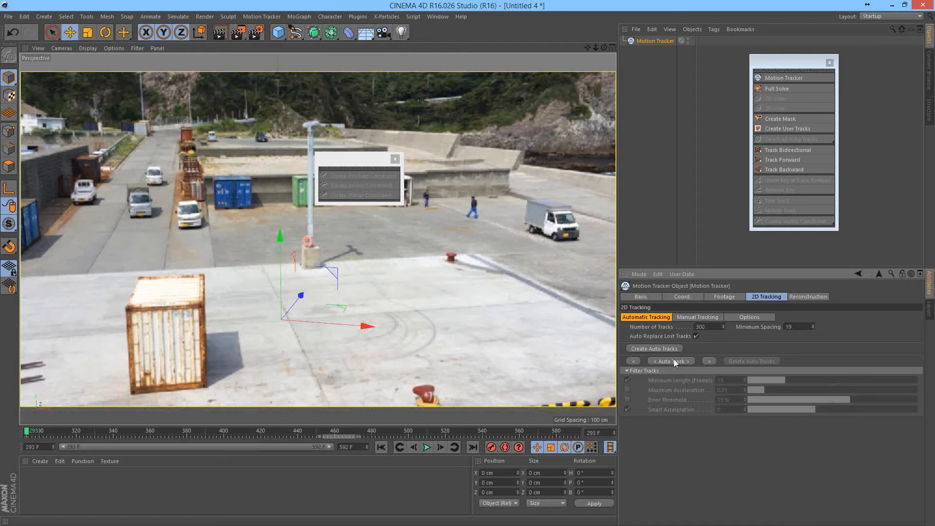
left_click(689, 317)
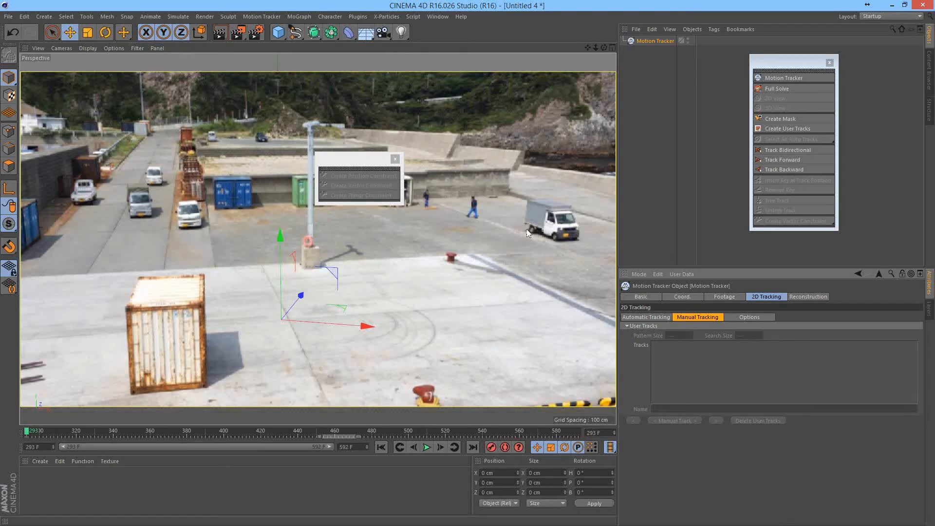
left_click(508, 170, "ctrl")
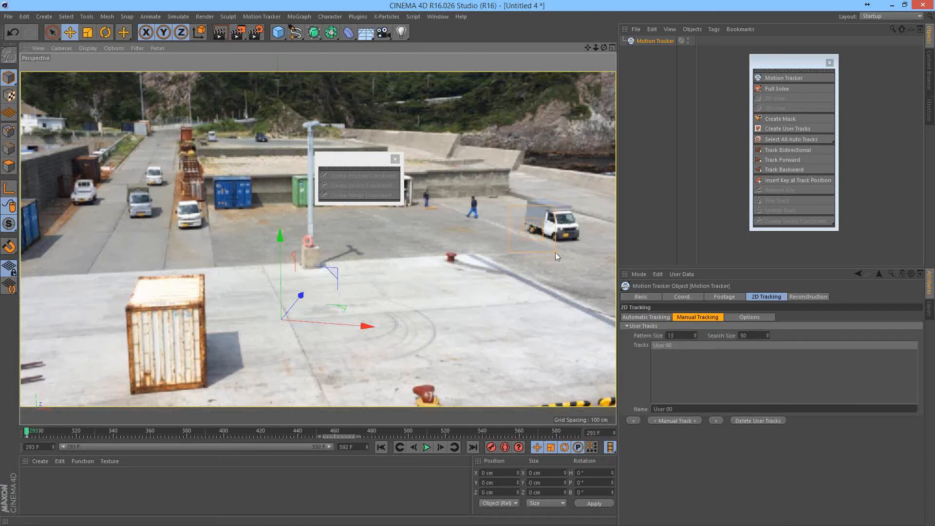
left_click(679, 421)
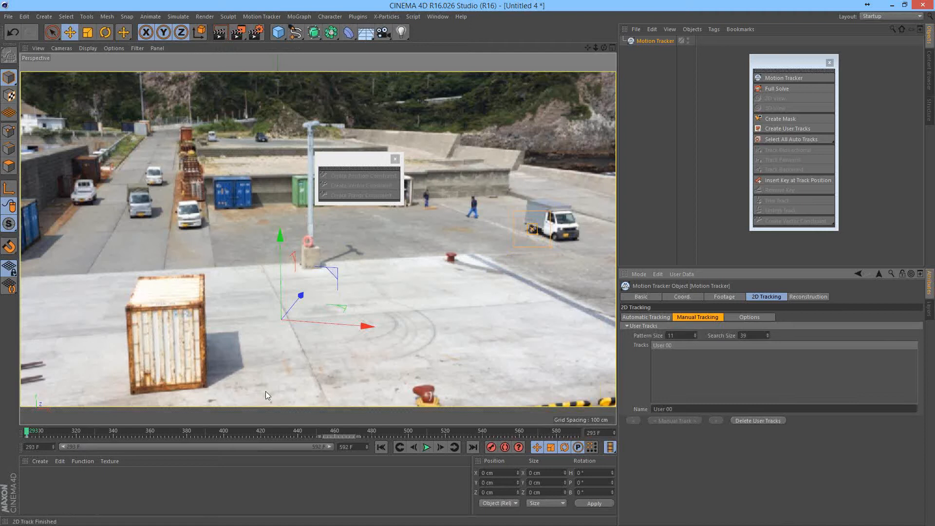
left_click(40, 434)
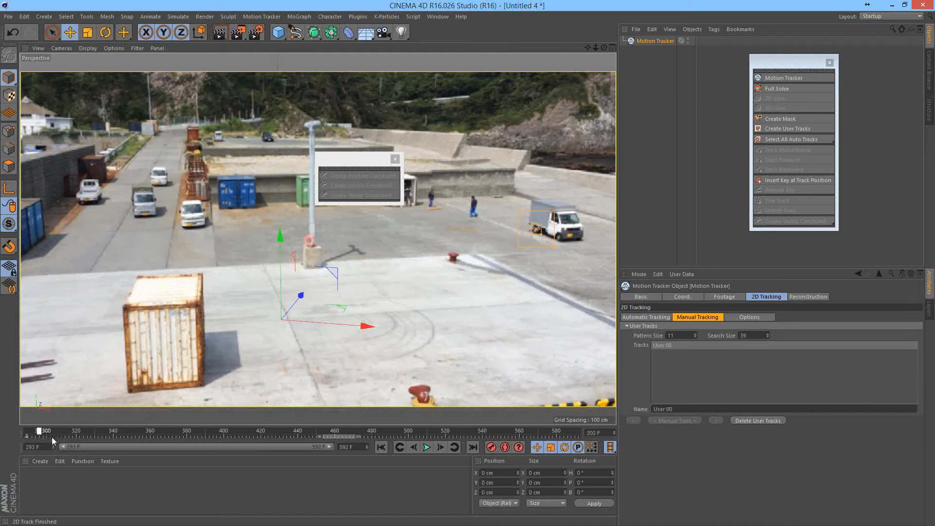
key("F8")
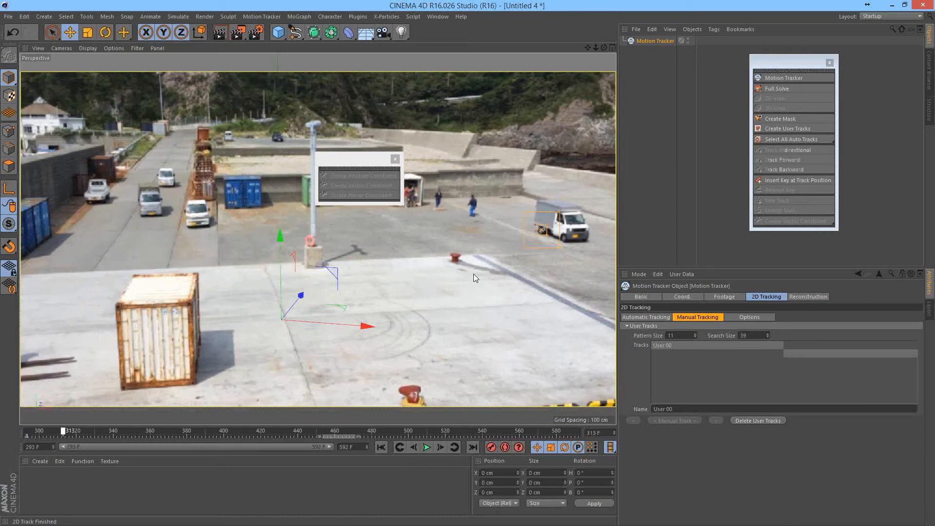
Create a second user track on the red bollard with pattern size 21 and search size 63, and track it manually
left_click(473, 275, "ctrl")
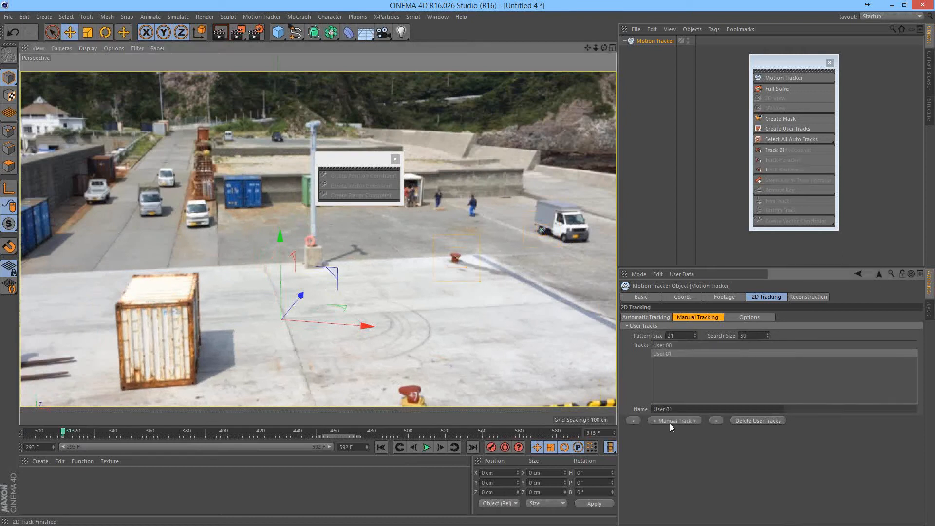
left_click(670, 421)
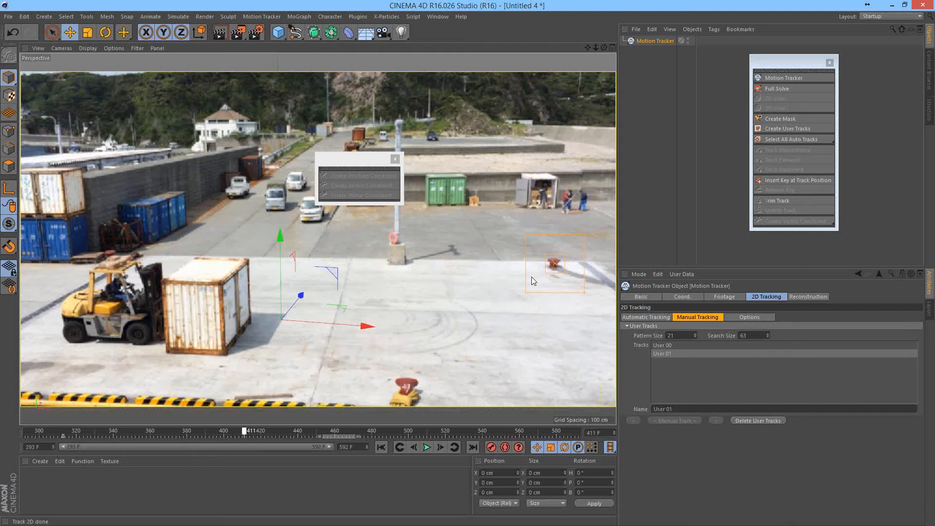
key("f")
key("f")
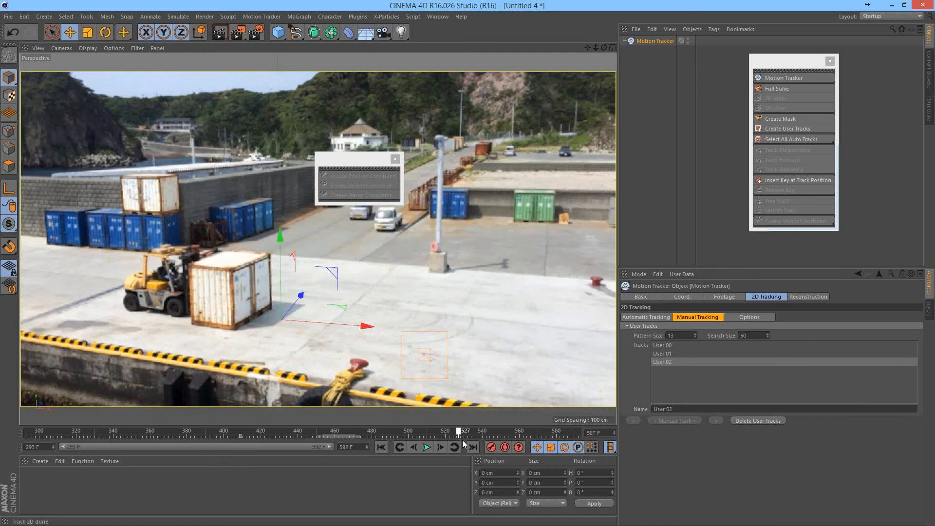
Check the third user track on the concrete's dark mark around frame 529 and key a corrected position at frame 533
left_click(462, 438)
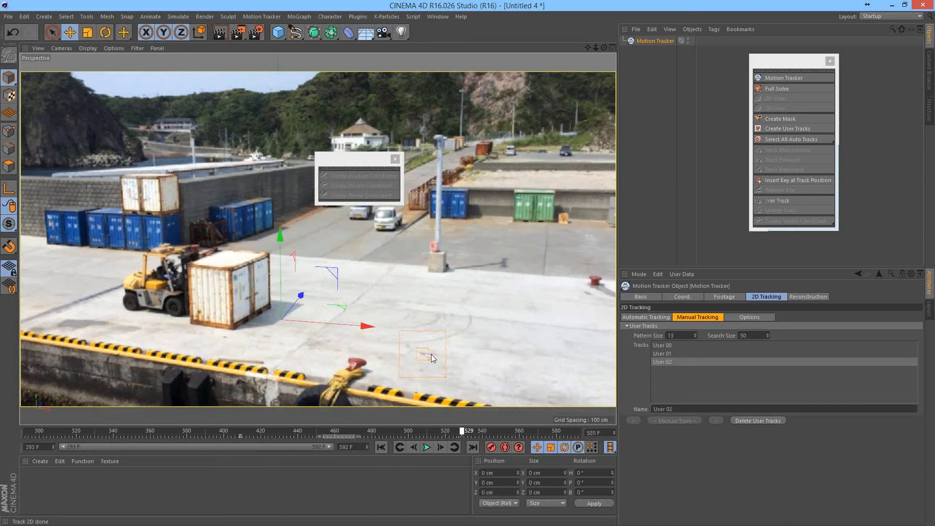
left_click(466, 435)
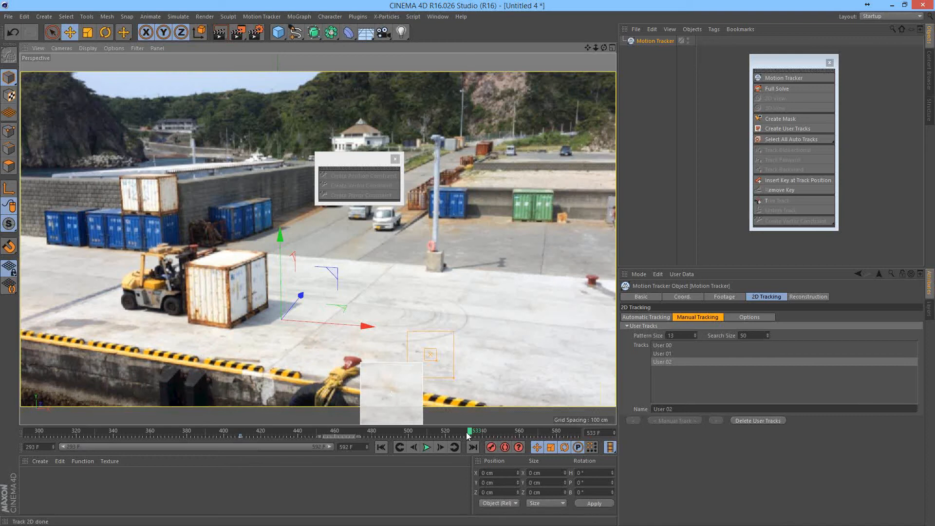
left_click(461, 434)
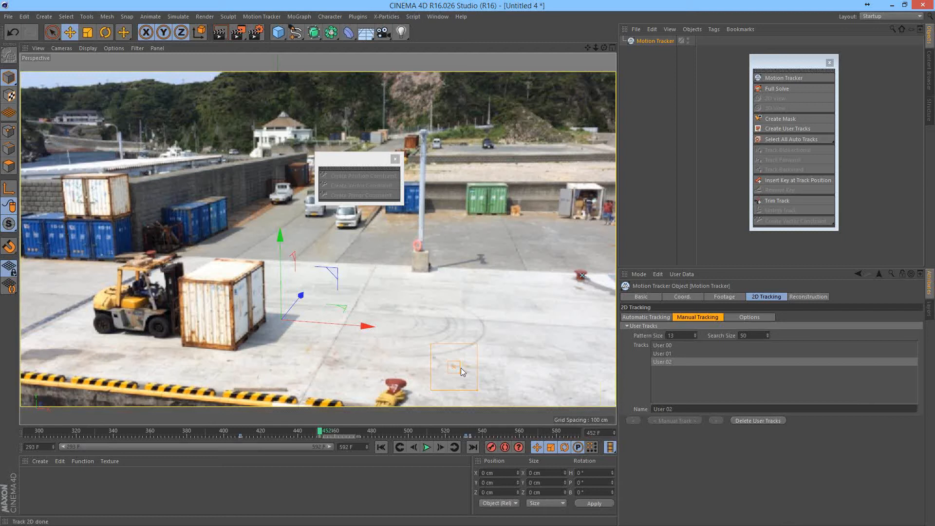
left_click(465, 434)
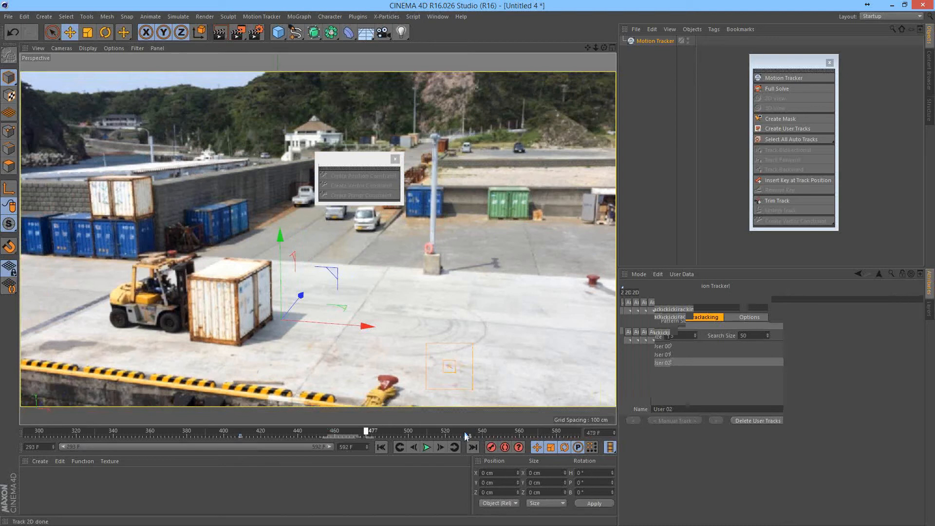
Recheck the third user track between frames 533 and 521 and insert a key at its track position at frame 521
left_click(466, 435)
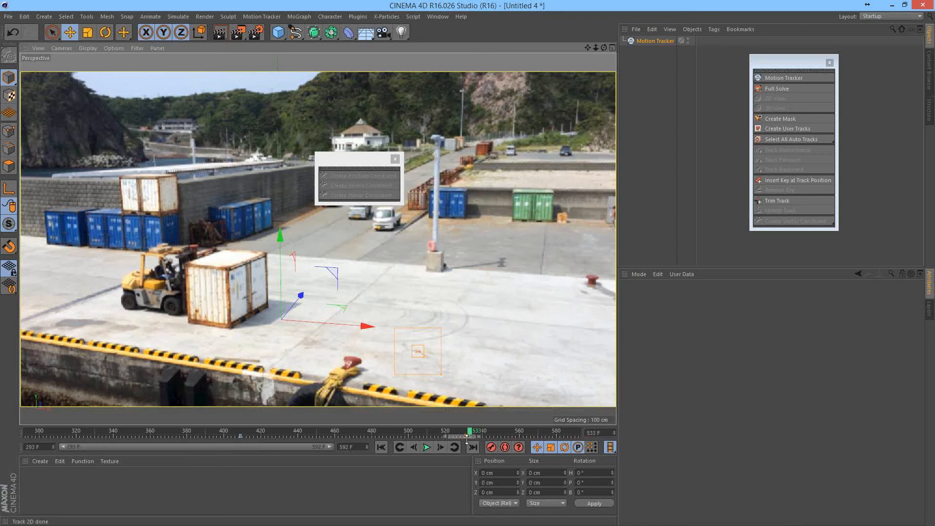
left_click_drag(466, 435, 460, 433)
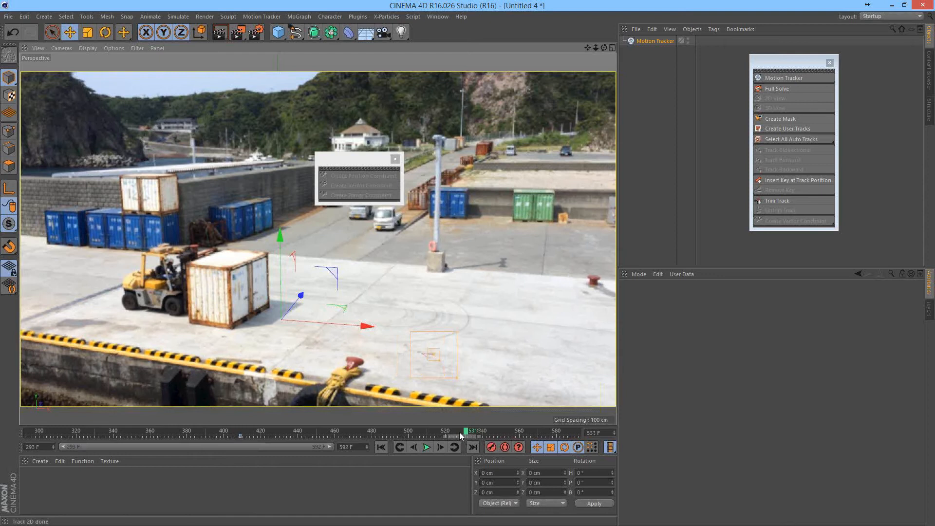
left_click(459, 431)
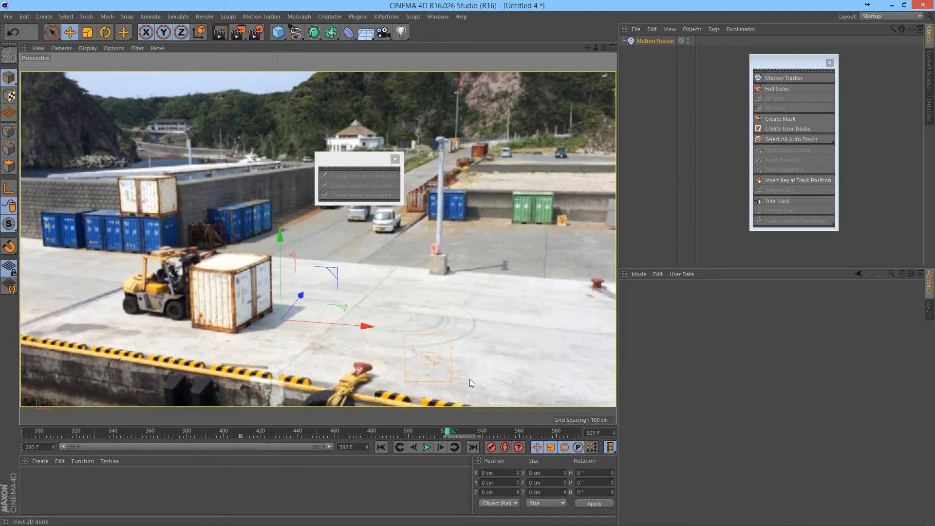
right_click(428, 366)
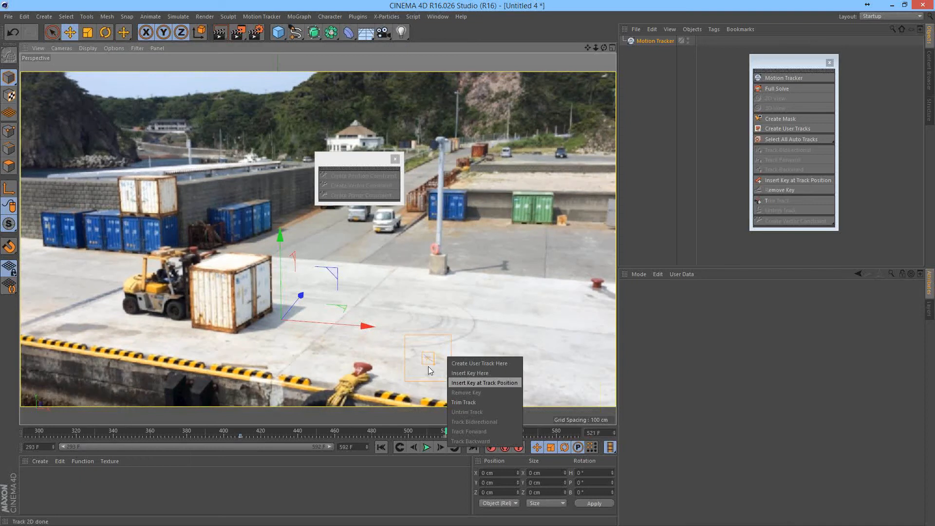
left_click(484, 382)
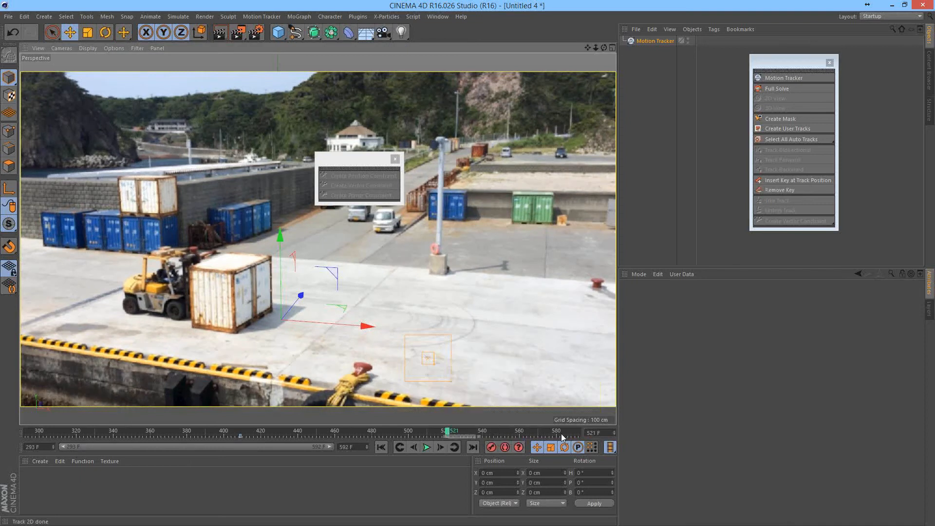
left_click(561, 432)
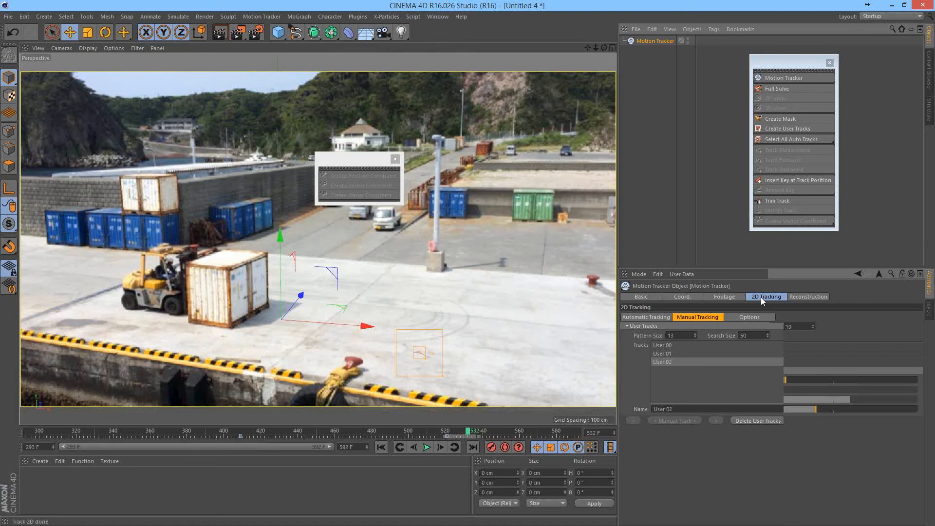
Review the Motion Tracker's reconstruction solve modes and set the auto tracks' Error Threshold filter to 2 %
left_click(645, 317)
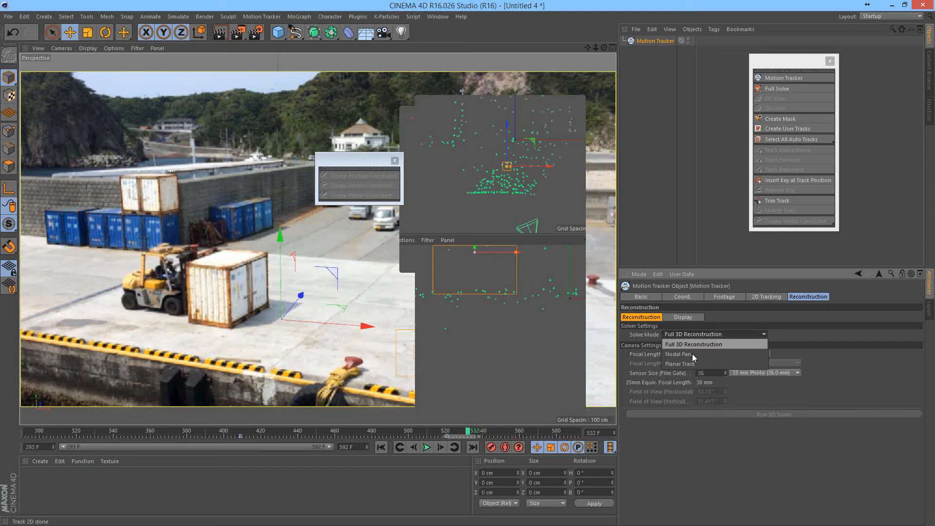
left_click(692, 353)
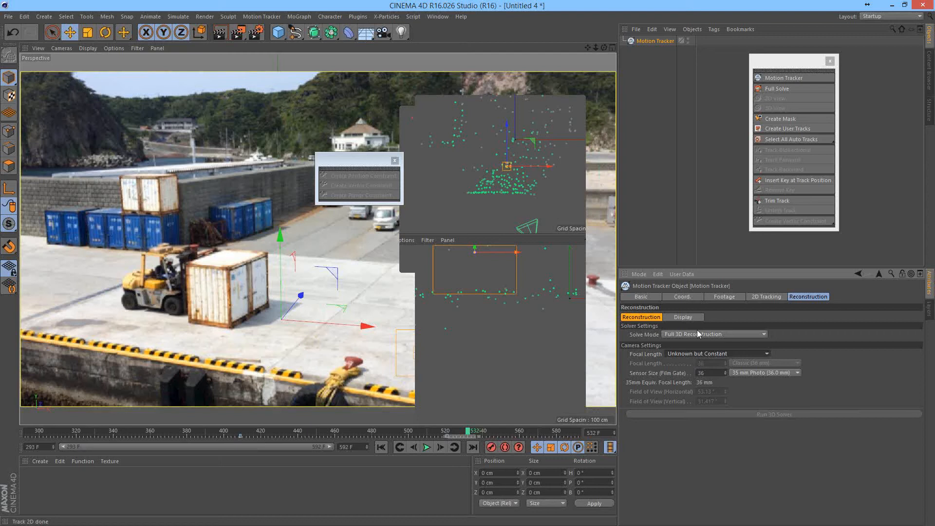
left_click(760, 296)
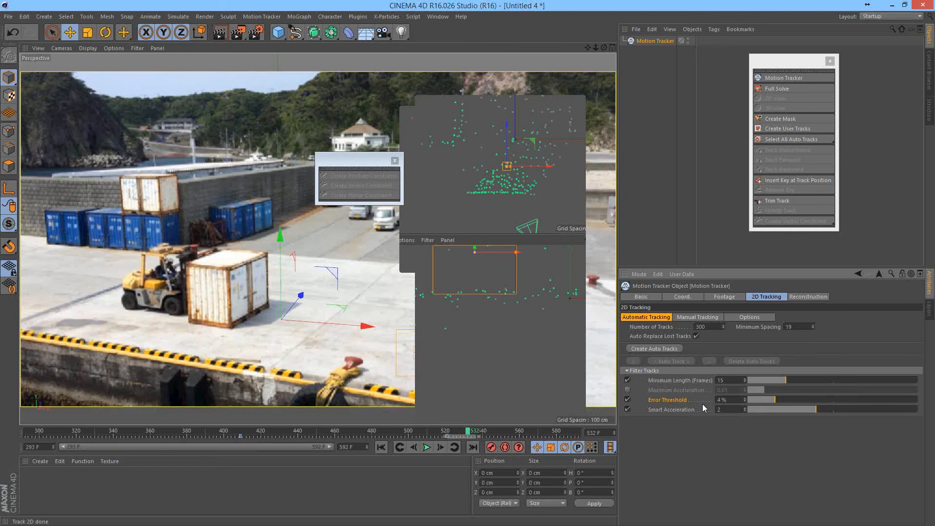
left_click_drag(702, 404, 684, 410)
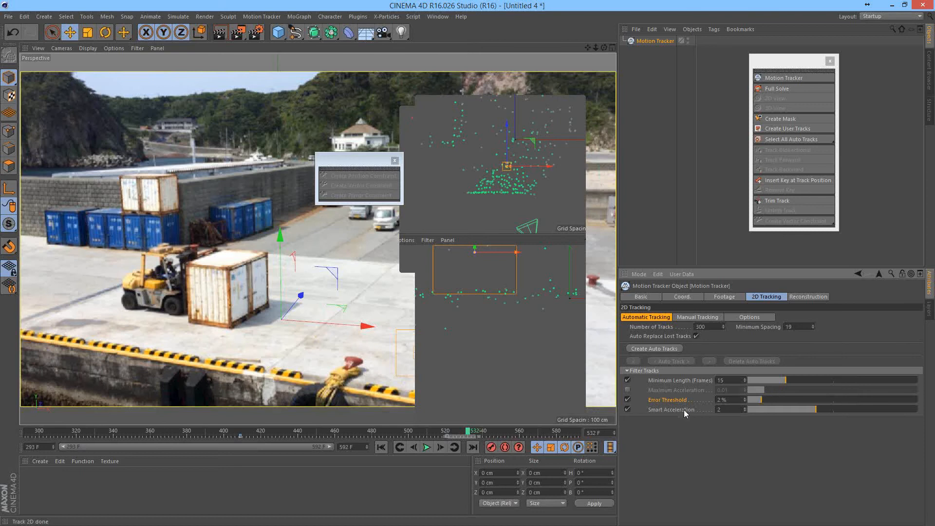